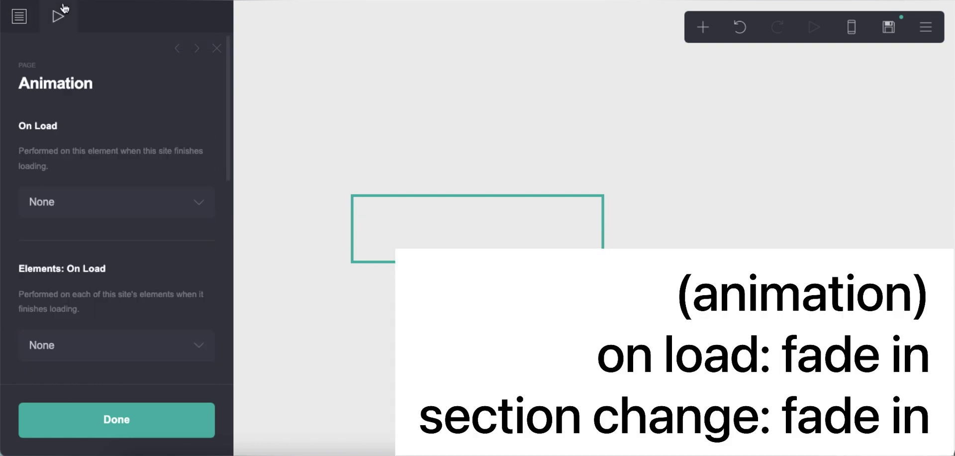
Set the page's On Load and Section Change animations to Fade In
{"action": "left_click", "coordinate": [77, 215]}
{"action": "left_click", "coordinate": [78, 219]}
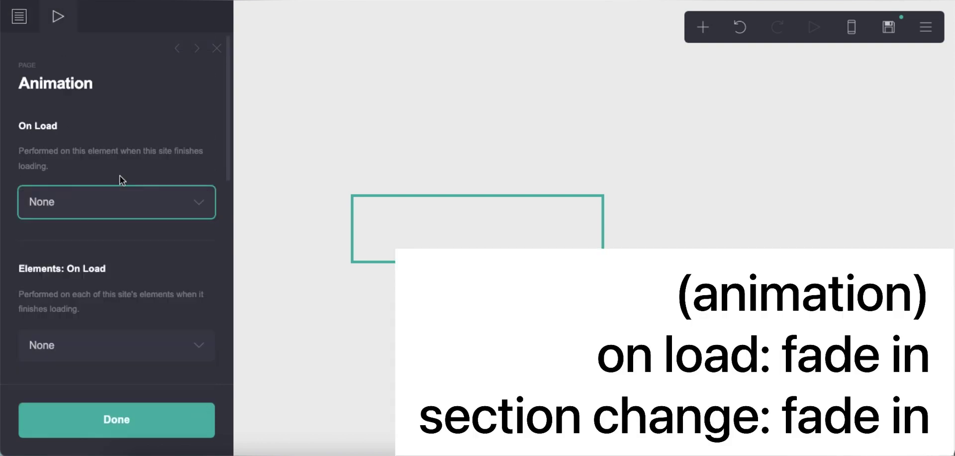
{"action": "scroll", "coordinate": [143, 270], "scroll_direction": "down", "scroll_amount": 5}
{"action": "left_click", "coordinate": [137, 201]}
{"action": "left_click", "coordinate": [137, 219]}
{"action": "left_click", "coordinate": [358, 328]}
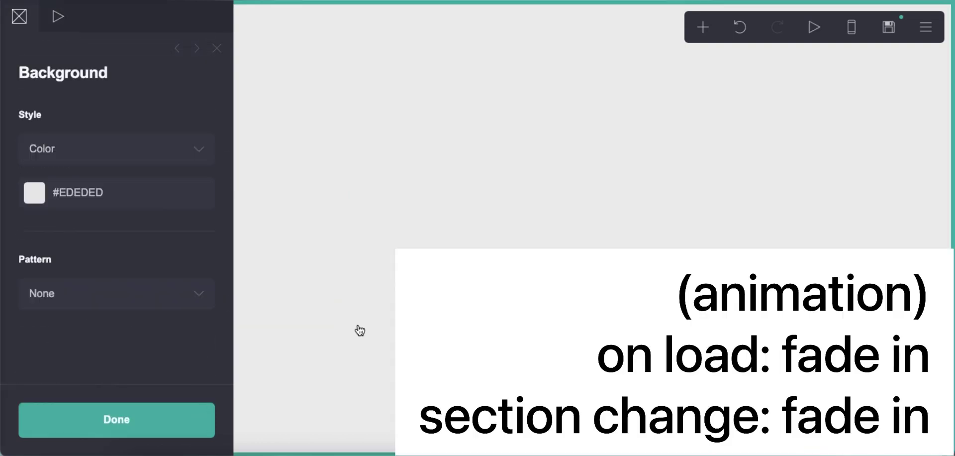
Add a container to the page and set its vertical and horizontal padding to 0
{"action": "left_click", "coordinate": [703, 28]}
{"action": "left_click", "coordinate": [510, 330]}
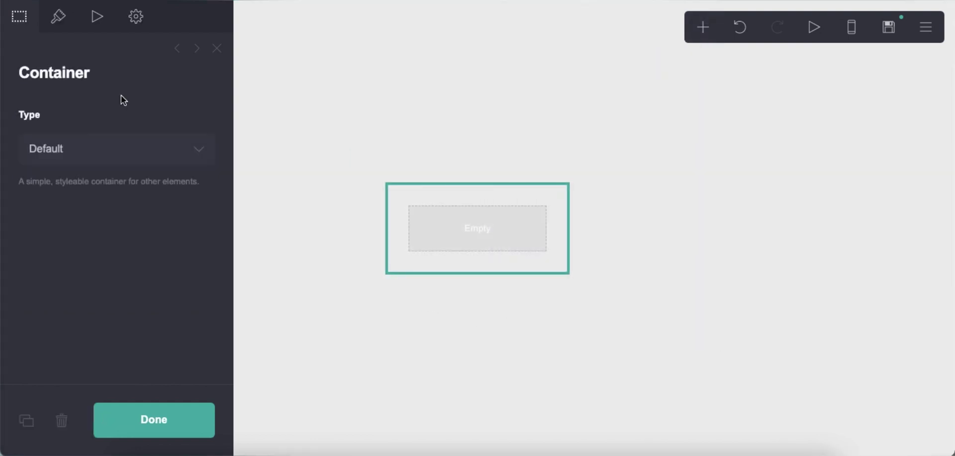
{"action": "left_click", "coordinate": [57, 16]}
{"action": "type", "text": "0"}
{"action": "key", "text": "Return"}
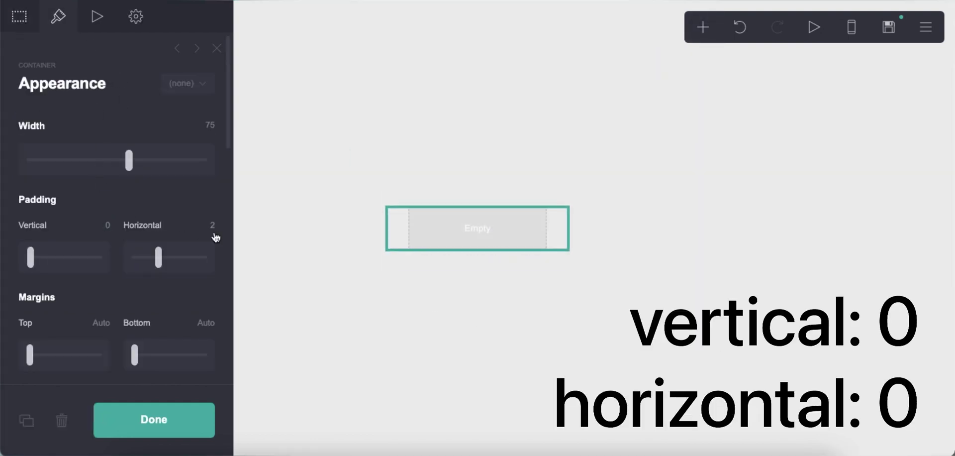
{"action": "key", "text": "Return"}
Give the container an Image background and upload the pink photo of the woman in black from Downloads
{"action": "scroll", "coordinate": [121, 269], "scroll_direction": "down", "scroll_amount": 10}
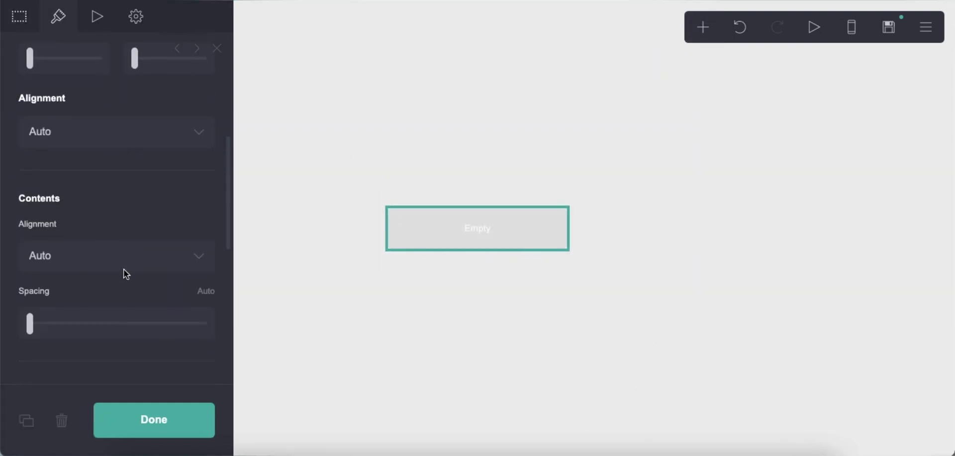
{"action": "left_click", "coordinate": [95, 108]}
{"action": "left_click", "coordinate": [76, 159]}
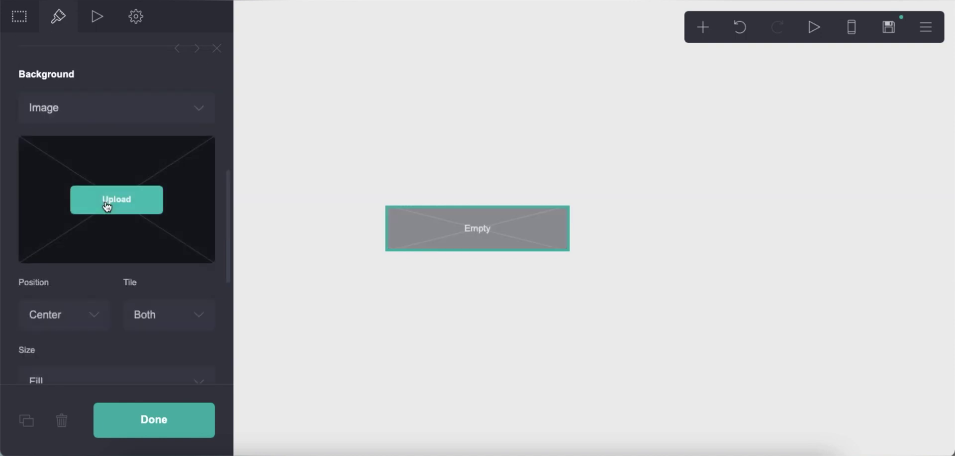
{"action": "left_click", "coordinate": [106, 204]}
{"action": "left_click", "coordinate": [727, 111]}
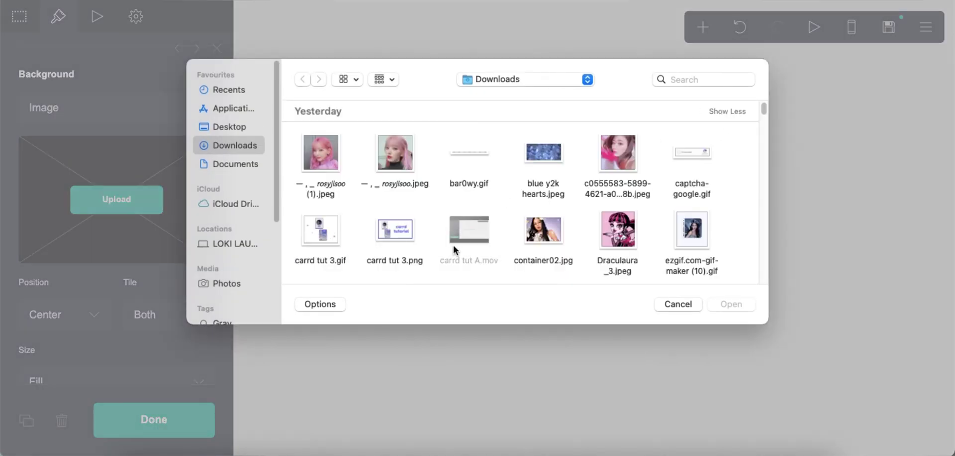
{"action": "scroll", "coordinate": [422, 245], "scroll_direction": "down", "scroll_amount": 3}
{"action": "double_click", "coordinate": [402, 245]}
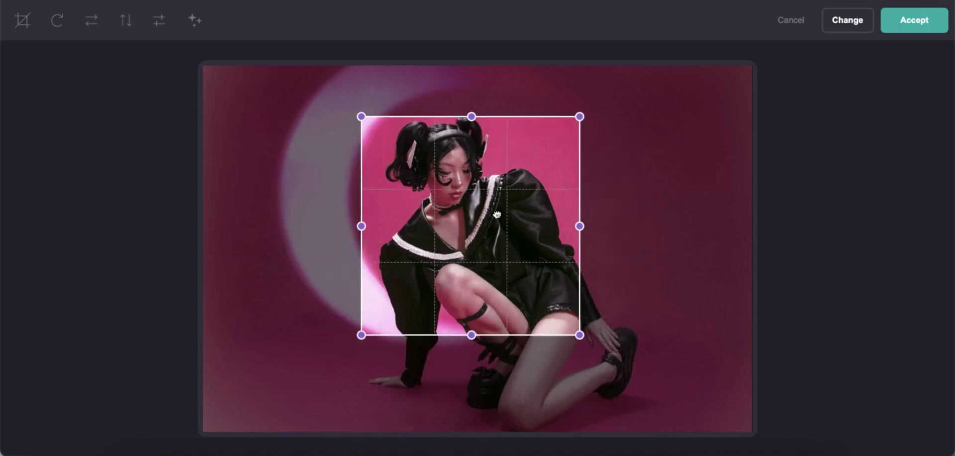
Position the square crop around the woman's head and shoulders and accept the cropped background image
{"action": "left_click_drag", "start_coordinate": [567, 305], "coordinate": [512, 228]}
{"action": "left_click_drag", "start_coordinate": [462, 194], "coordinate": [465, 203]}
{"action": "left_click", "coordinate": [893, 23]}
Give the container a drop shadow with color #00000040, distance 0 and blur 1
{"action": "scroll", "coordinate": [160, 281], "scroll_direction": "down", "scroll_amount": 10}
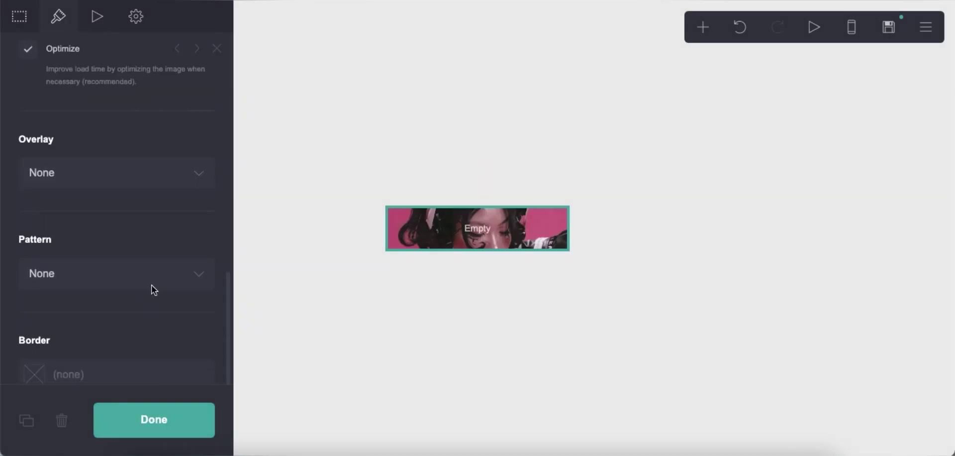
{"action": "left_click", "coordinate": [107, 368]}
{"action": "left_click_drag", "start_coordinate": [90, 348], "coordinate": [1, 306]}
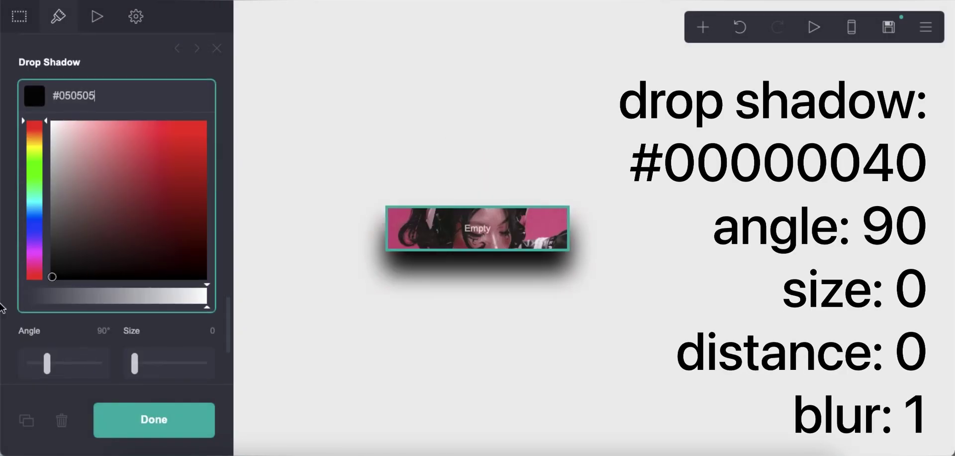
{"action": "type", "text": "40"}
{"action": "key", "text": "Return"}
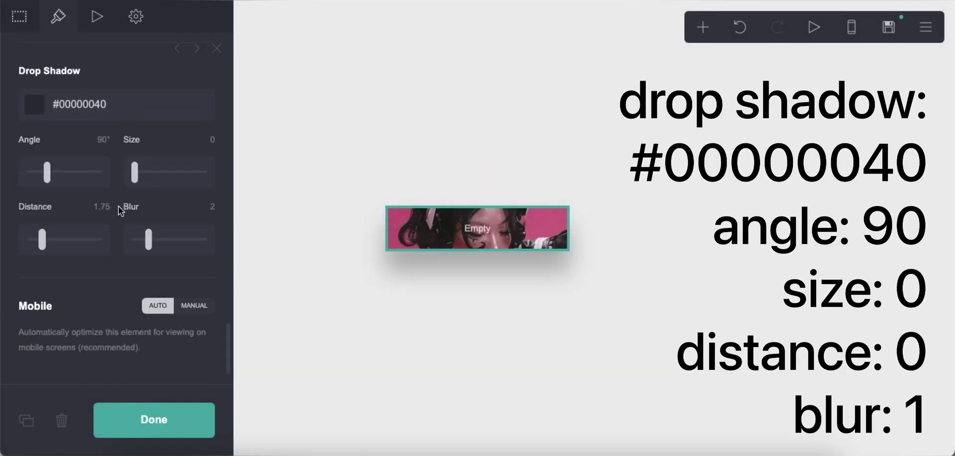
{"action": "left_click_drag", "start_coordinate": [73, 239], "coordinate": [30, 239]}
{"action": "left_click", "coordinate": [207, 205]}
{"action": "type", "text": "1"}
{"action": "key", "text": "Return"}
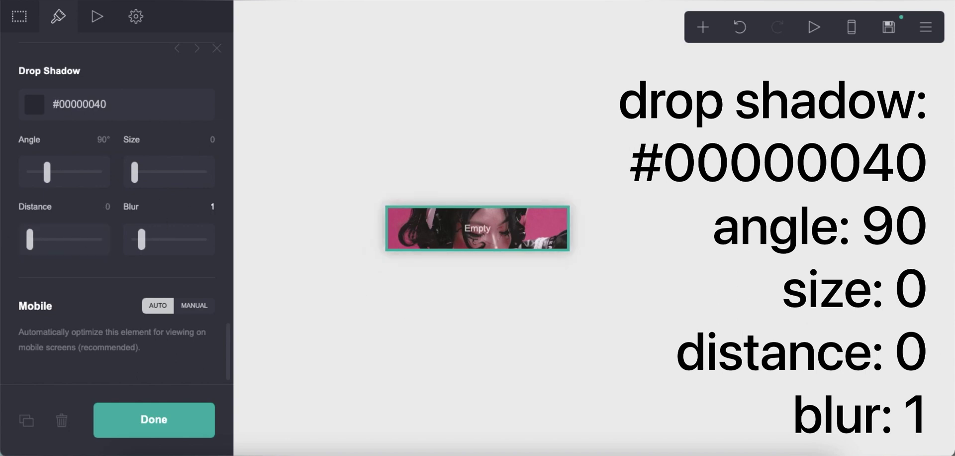
{"action": "left_click", "coordinate": [467, 370]}
Add the custom style "height: 16em;" to the container
{"action": "left_click", "coordinate": [472, 233]}
{"action": "left_click", "coordinate": [136, 17]}
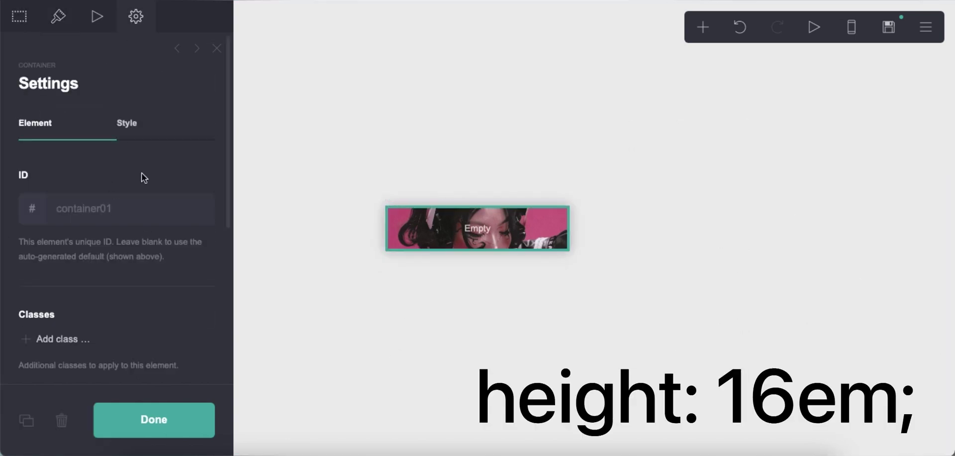
{"action": "left_click", "coordinate": [127, 123]}
{"action": "left_click", "coordinate": [138, 238]}
{"action": "type", "text": "height: 16em;"}
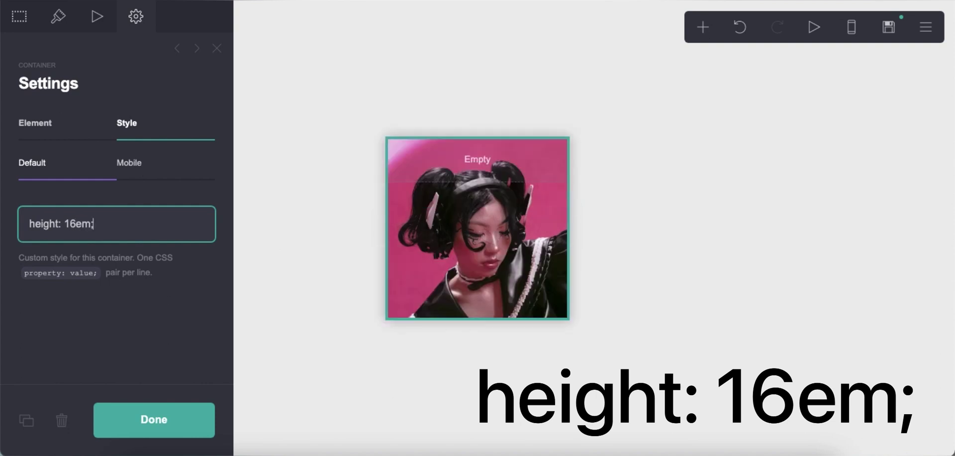
{"action": "left_click", "coordinate": [750, 267]}
Place a text element inside the container and replace its content with "[Loves](#iii)[..]{transparent}"
{"action": "left_click", "coordinate": [702, 27]}
{"action": "left_click_drag", "start_coordinate": [454, 319], "coordinate": [454, 149]}
{"action": "left_click_drag", "start_coordinate": [140, 134], "coordinate": [8, 133]}
{"action": "type", "text": "[Loves](#iii)[.."}
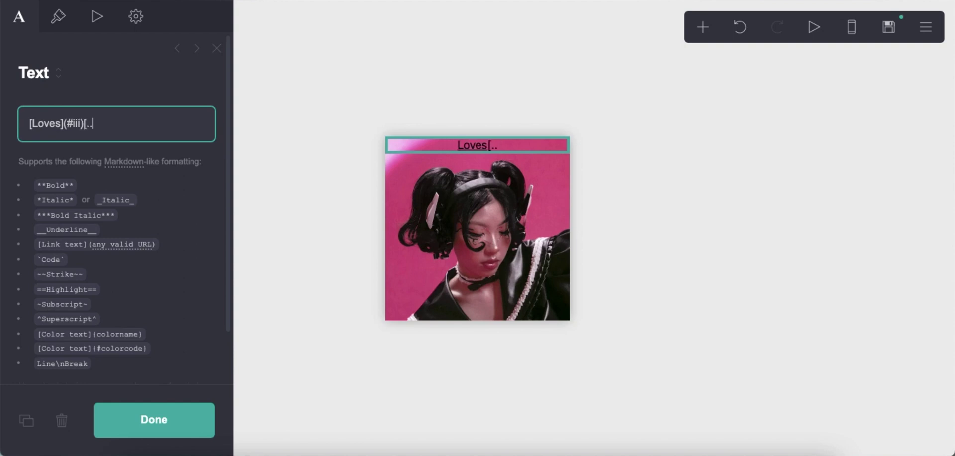
{"action": "type", "text": "]{transparent"}
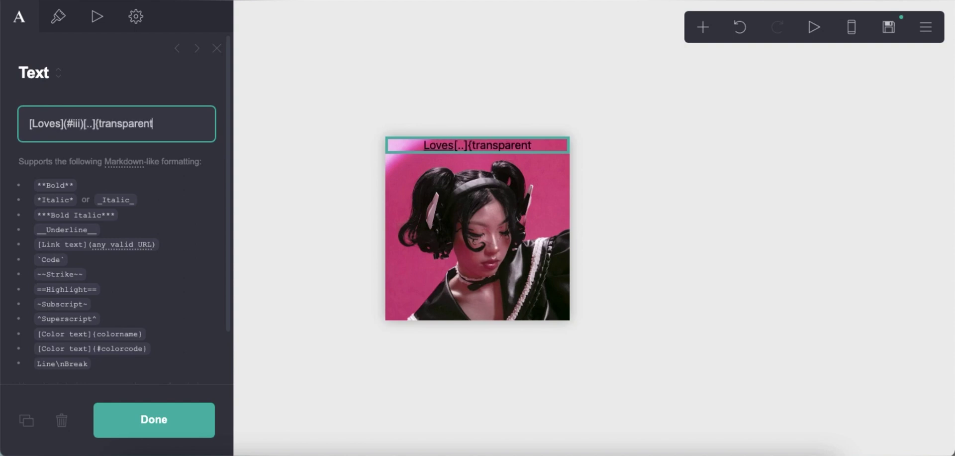
Append the links [Guidelines](#ii), [About](#i) and [★](#) to the text, separated by "[..]{transparent}" spacers
{"action": "type", "text": "} [Guidelines]("}
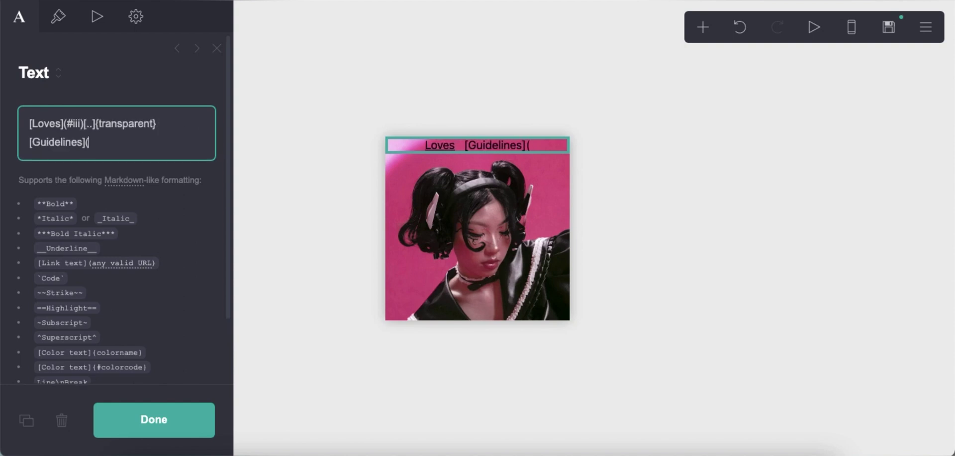
{"action": "type", "text": "#ii)[..]{transparent} [Ab"}
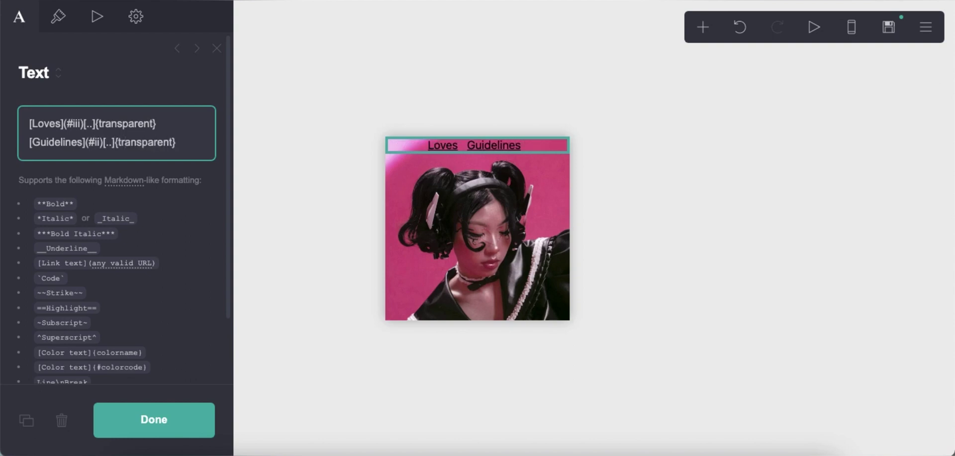
{"action": "type", "text": "out](#i)[.."}
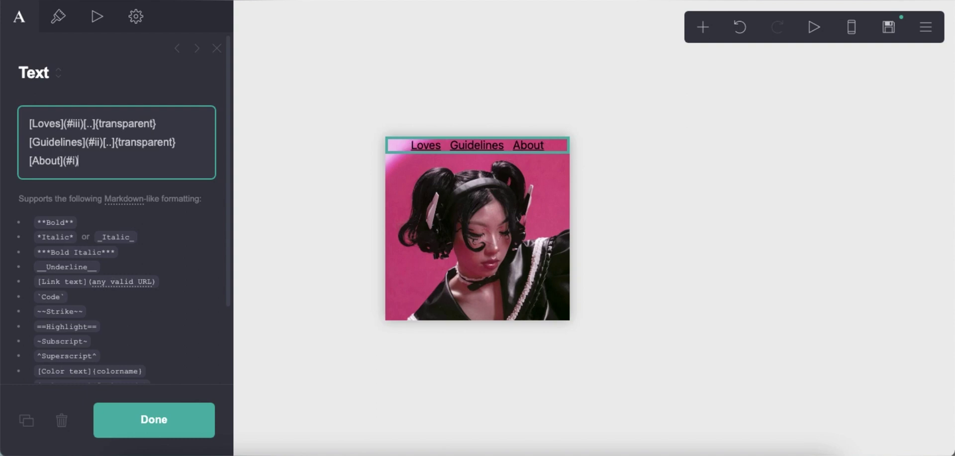
{"action": "type", "text": "]{tr"}
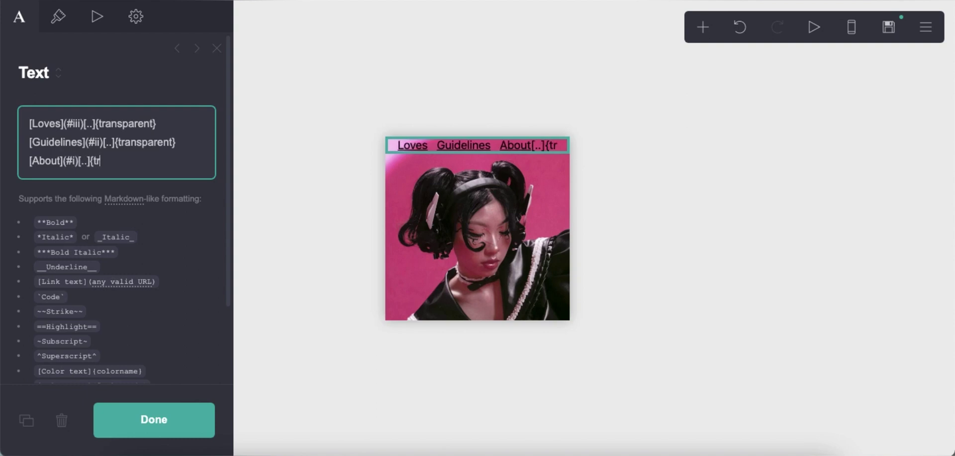
{"action": "type", "text": "ansparent} [★]("}
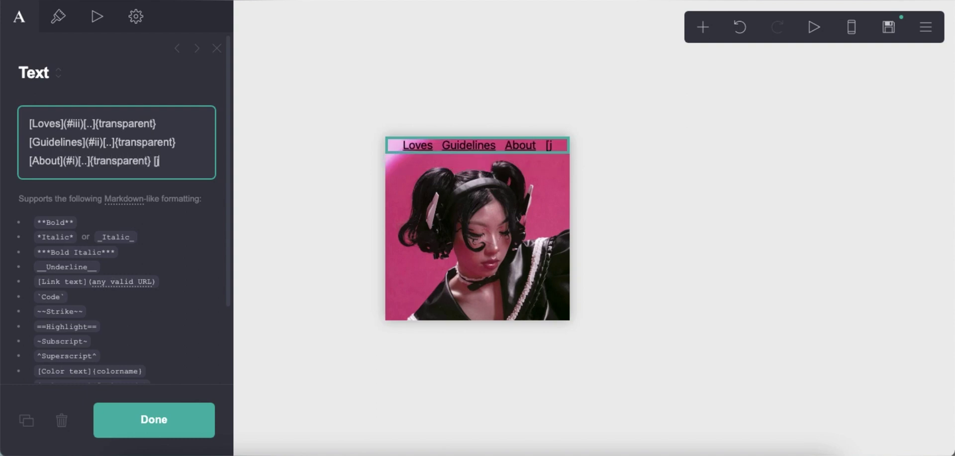
{"action": "type", "text": "#)"}
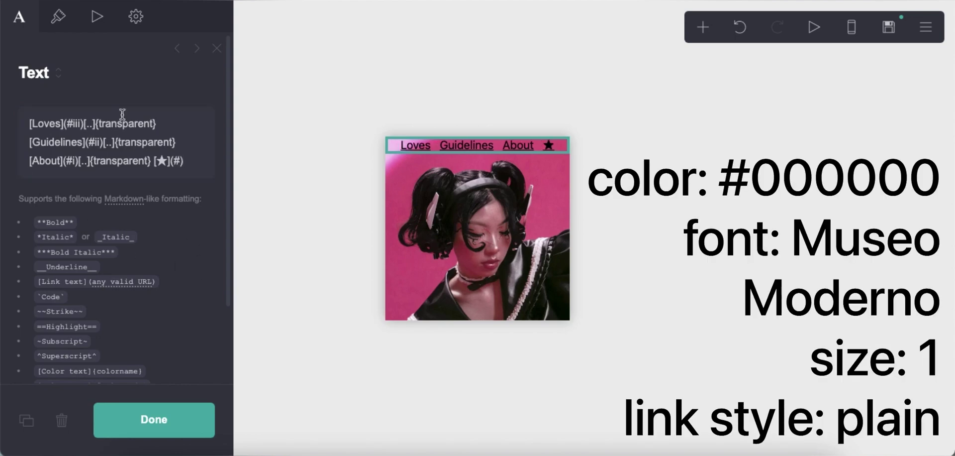
Set the link text's font to MuseoModerno and its link style to Plain
{"action": "left_click", "coordinate": [59, 20]}
{"action": "scroll", "coordinate": [115, 201], "scroll_direction": "down", "scroll_amount": 3}
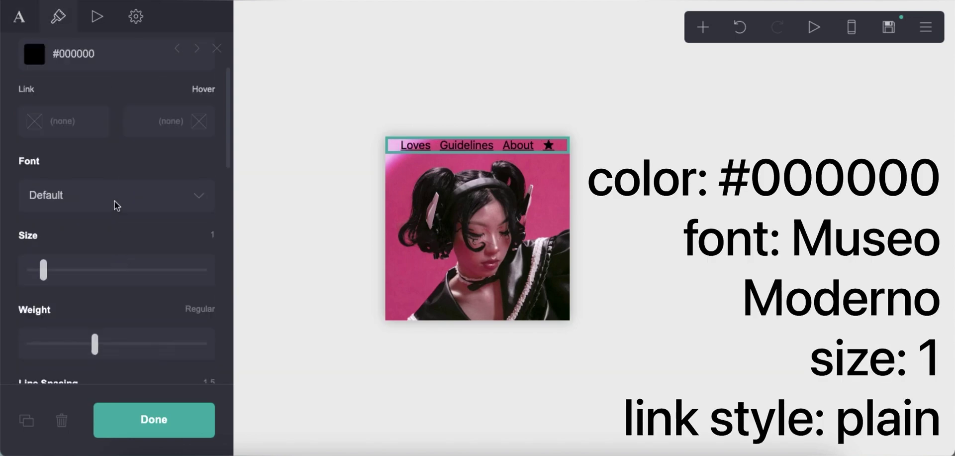
{"action": "left_click", "coordinate": [115, 201]}
{"action": "scroll", "coordinate": [126, 229], "scroll_direction": "down", "scroll_amount": 15}
{"action": "scroll", "coordinate": [128, 241], "scroll_direction": "down", "scroll_amount": 10}
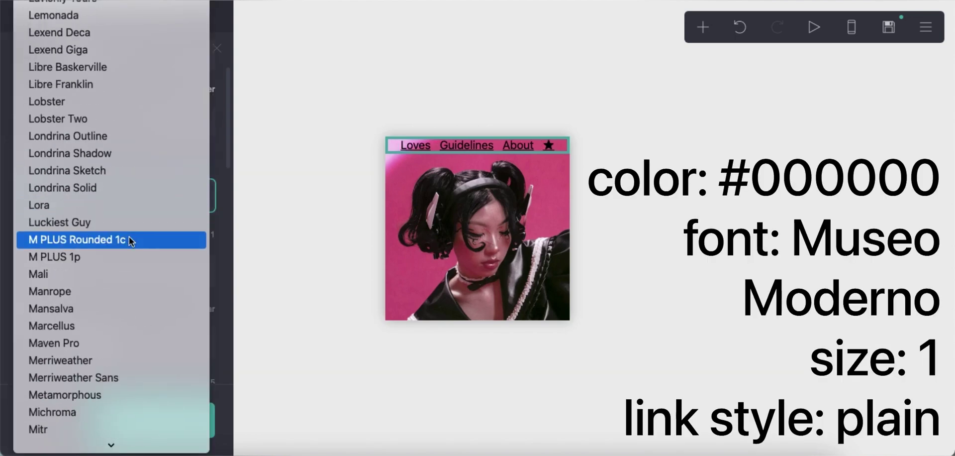
{"action": "left_click", "coordinate": [125, 386]}
{"action": "scroll", "coordinate": [123, 282], "scroll_direction": "down", "scroll_amount": 8}
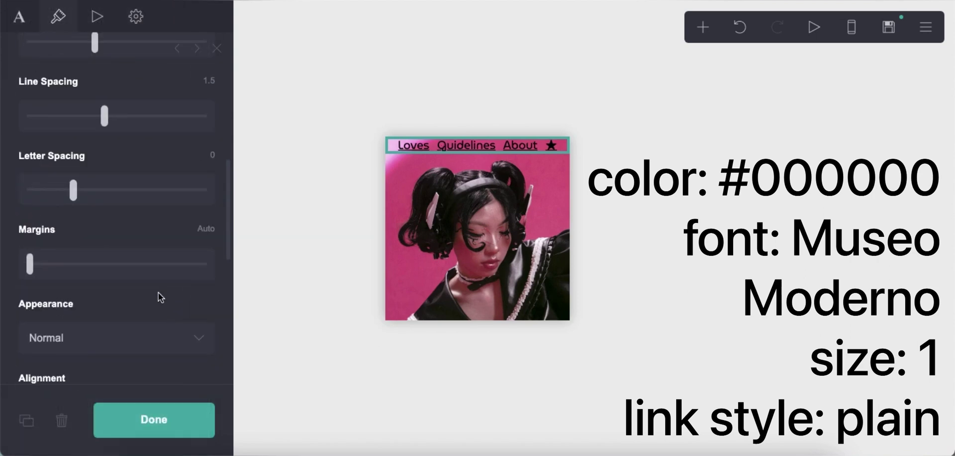
{"action": "left_click", "coordinate": [84, 271]}
{"action": "left_click", "coordinate": [94, 290]}
{"action": "scroll", "coordinate": [107, 249], "scroll_direction": "up", "scroll_amount": 8}
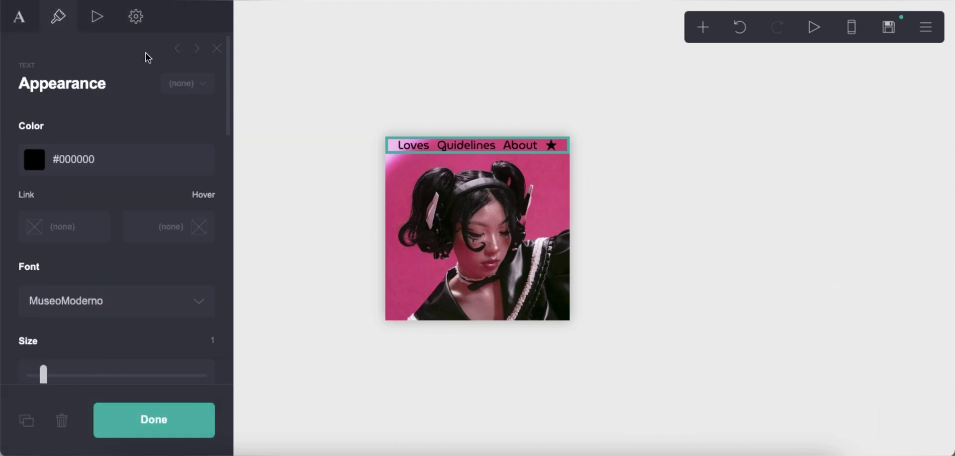
Add the custom styles "background: white;" and "border-radius: 20px 21px 0px 0px;" to the link text
{"action": "left_click", "coordinate": [136, 17]}
{"action": "left_click", "coordinate": [129, 122]}
{"action": "left_click", "coordinate": [106, 250]}
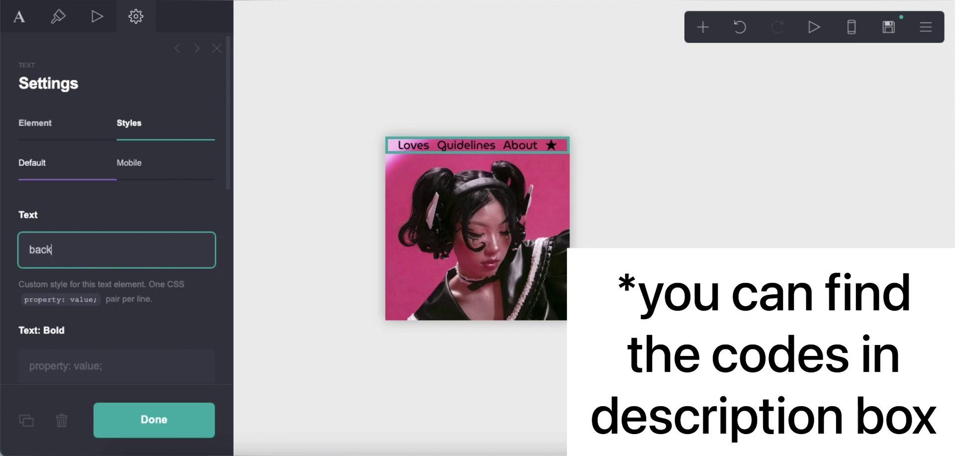
{"action": "type", "text": "background: white;"}
{"action": "key", "text": "Return"}
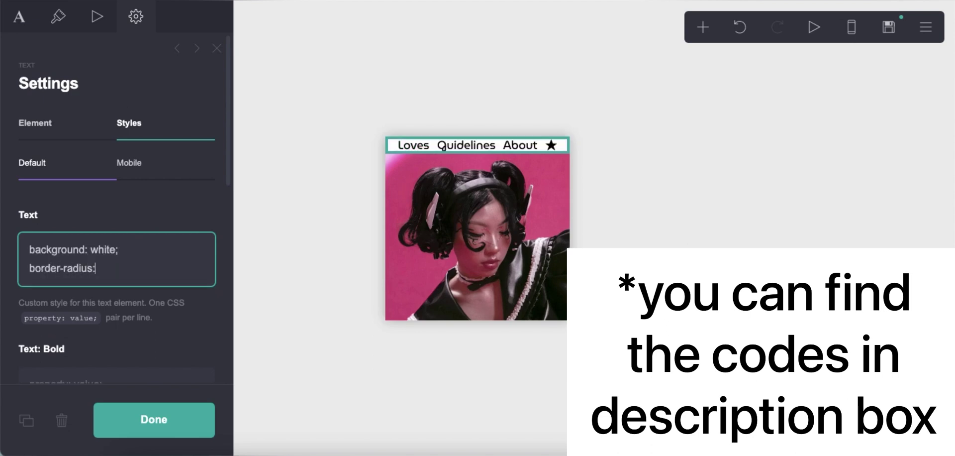
{"action": "type", "text": "border-radius: 20px 21px 0px 0px"}
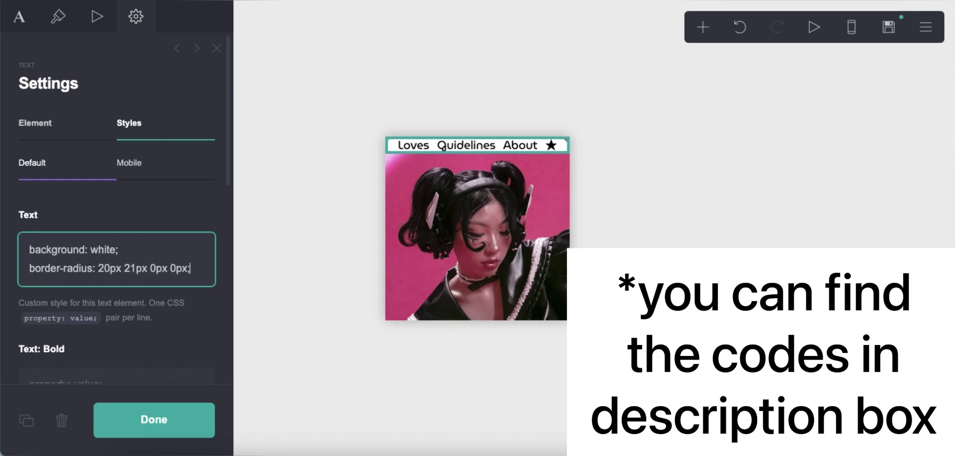
{"action": "type", "text": ";"}
{"action": "key", "text": "Return"}
Add "padding: 7px;" and "width: 16em;" to the link text's custom style
{"action": "type", "text": "padding: 5px;"}
{"action": "key", "text": "Left"}
{"action": "key", "text": "Left"}
{"action": "key", "text": "Left"}
{"action": "key", "text": "BackSpace"}
{"action": "type", "text": "7"}
{"action": "key", "text": "End"}
{"action": "key", "text": "Return"}
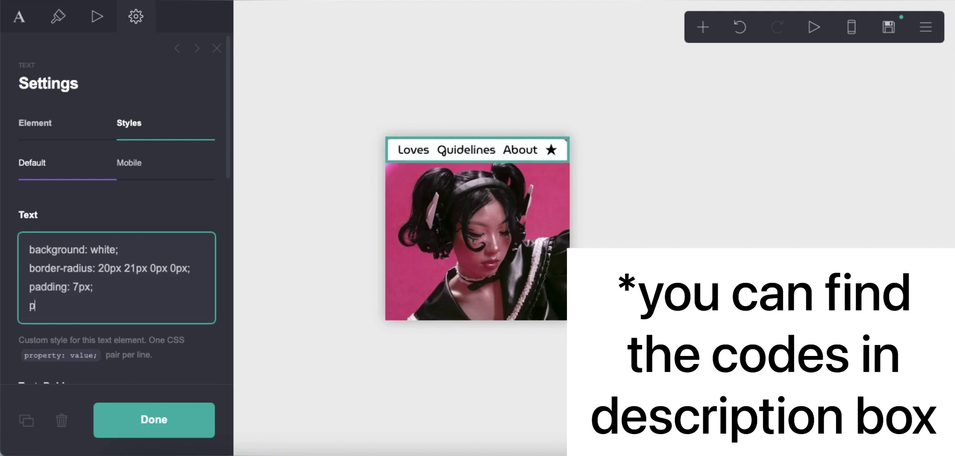
{"action": "type", "text": "width: 16em;"}
{"action": "key", "text": "Return"}
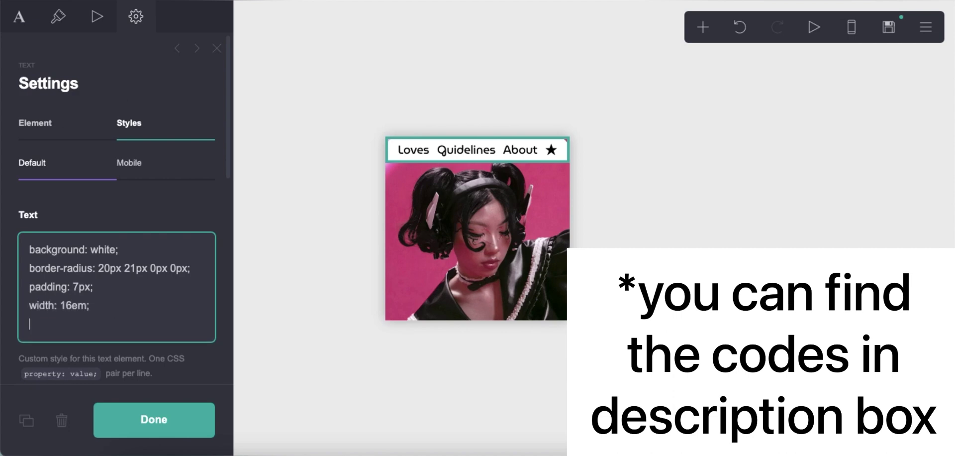
Add "transform: rotate(-90deg);" and "z-index: 99;" to the link text's custom style
{"action": "type", "text": "transform: rotate(-90deg);"}
{"action": "key", "text": "Return"}
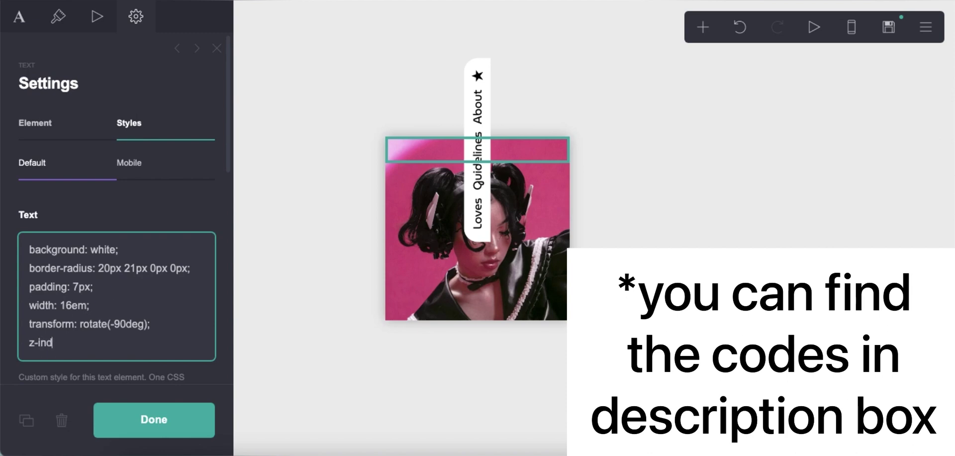
{"action": "left_click", "coordinate": [626, 217]}
{"action": "left_click", "coordinate": [482, 213]}
{"action": "left_click", "coordinate": [133, 342]}
{"action": "key", "text": "Return"}
Add "position: relative;" and "right: 8em;" to the link text's custom style
{"action": "type", "text": "posit"}
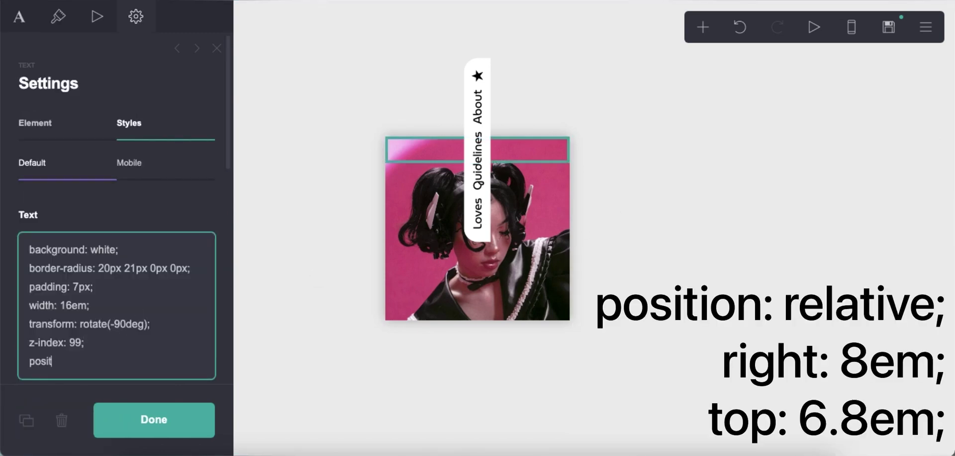
{"action": "type", "text": "ion: relative;"}
{"action": "key", "text": "Return"}
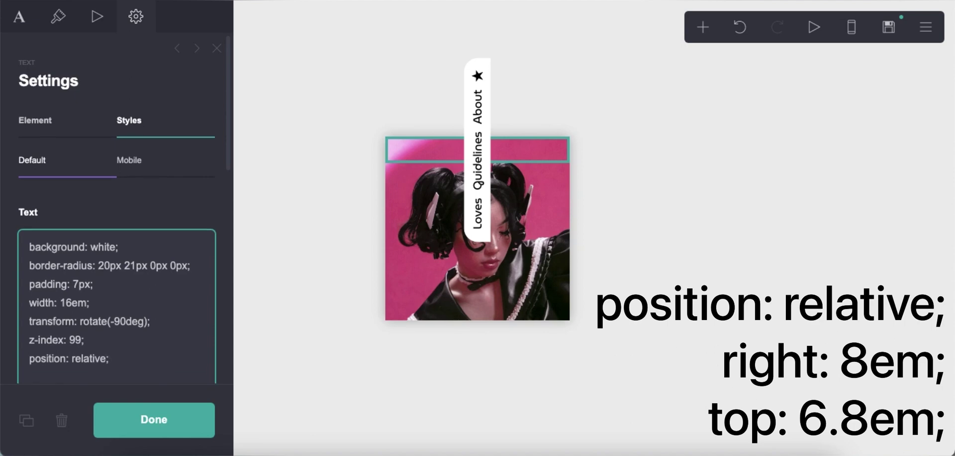
{"action": "type", "text": "right: 10em;"}
{"action": "key", "text": "Left"}
{"action": "key", "text": "Left"}
{"action": "key", "text": "Left"}
{"action": "key", "text": "BackSpace"}
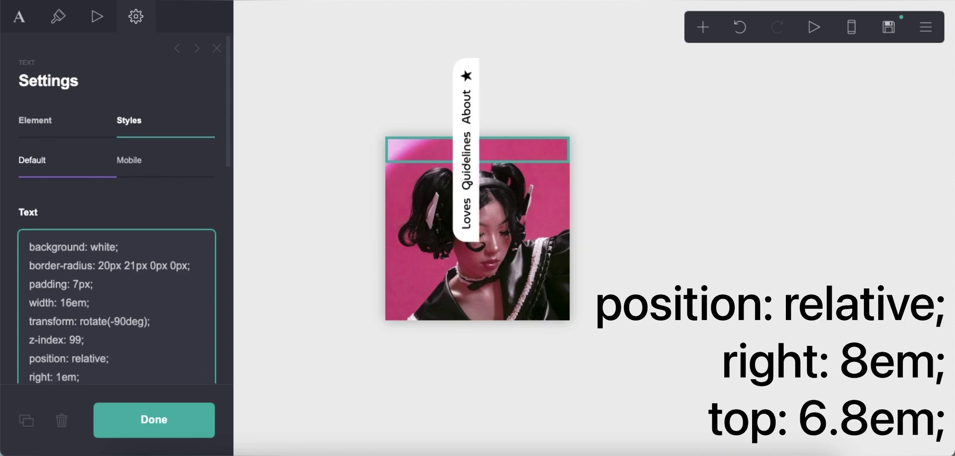
{"action": "key", "text": "BackSpace"}
{"action": "type", "text": "8"}
Add "top: 6.8em;" to the link text's custom style and finish editing the element
{"action": "scroll", "coordinate": [132, 340], "scroll_direction": "down", "scroll_amount": 3}
{"action": "key", "text": "Return"}
{"action": "type", "text": "top: 6.5em;"}
{"action": "key", "text": "Left"}
{"action": "key", "text": "Left"}
{"action": "key", "text": "Left"}
{"action": "key", "text": "BackSpace"}
{"action": "type", "text": "6.5"}
{"action": "key", "text": "BackSpace"}
{"action": "type", "text": "8"}
{"action": "left_click", "coordinate": [790, 204]}
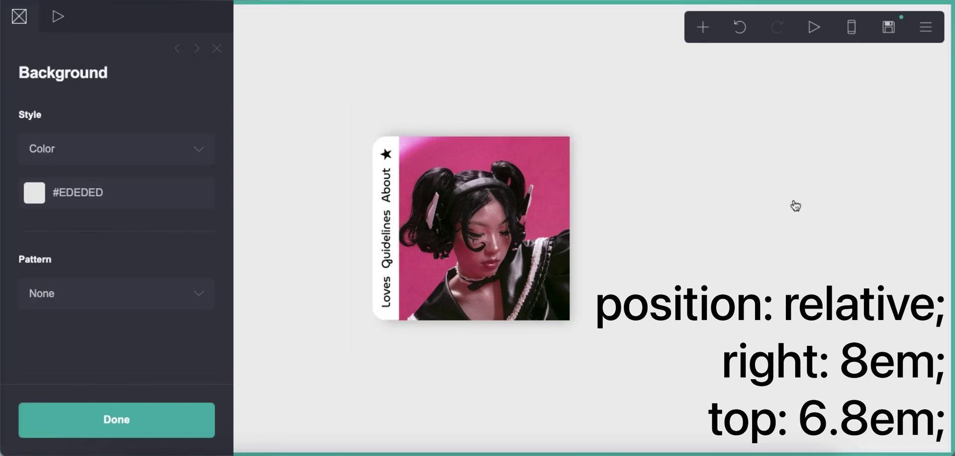
In the mobile view, give the link text the mobile custom style "width: 16em;" and return to the desktop view
{"action": "left_click", "coordinate": [851, 27]}
{"action": "left_click", "coordinate": [406, 221]}
{"action": "left_click", "coordinate": [178, 160]}
{"action": "left_click", "coordinate": [145, 255]}
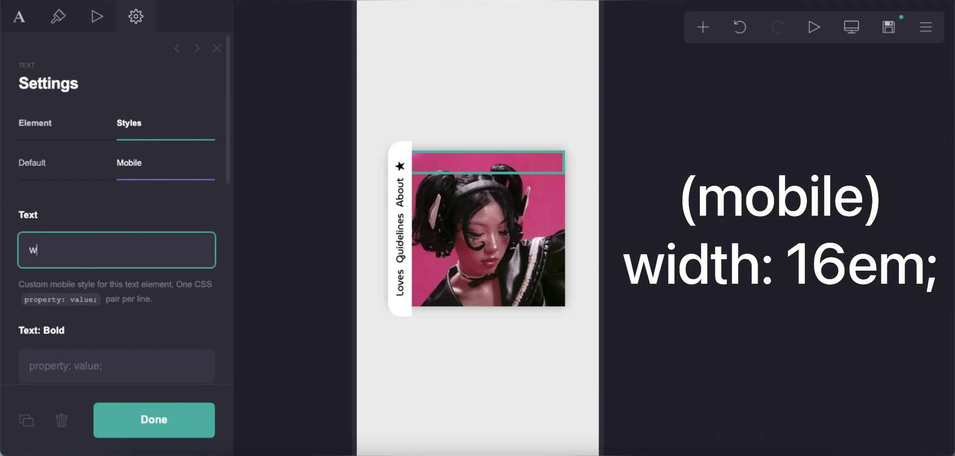
{"action": "type", "text": "width: 16em;"}
{"action": "left_click", "coordinate": [499, 371]}
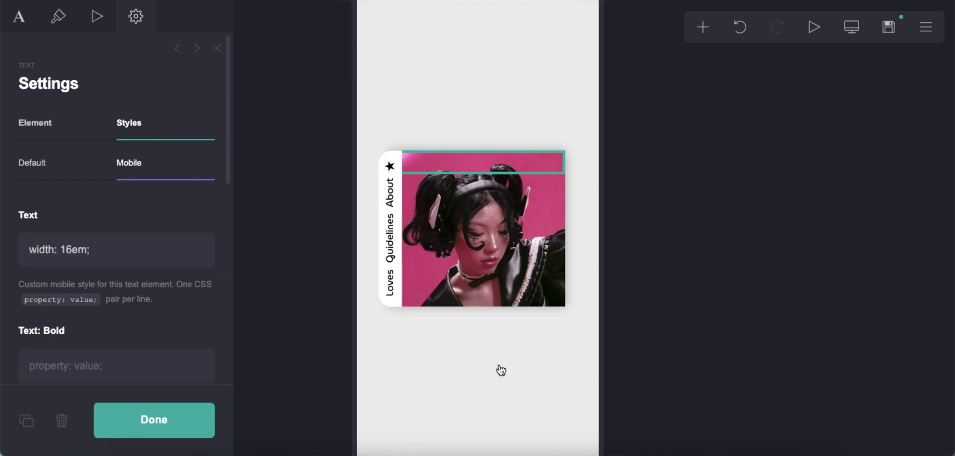
{"action": "left_click", "coordinate": [851, 27]}
{"action": "left_click", "coordinate": [752, 181]}
Add a control element below the image container and make it a Footer Marker
{"action": "left_click", "coordinate": [703, 26]}
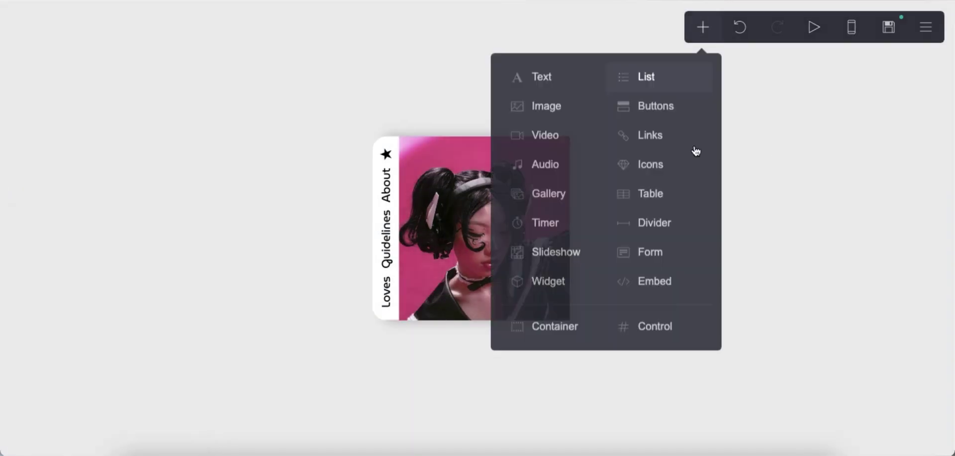
{"action": "left_click", "coordinate": [664, 332]}
{"action": "left_click", "coordinate": [70, 151]}
{"action": "left_click", "coordinate": [100, 184]}
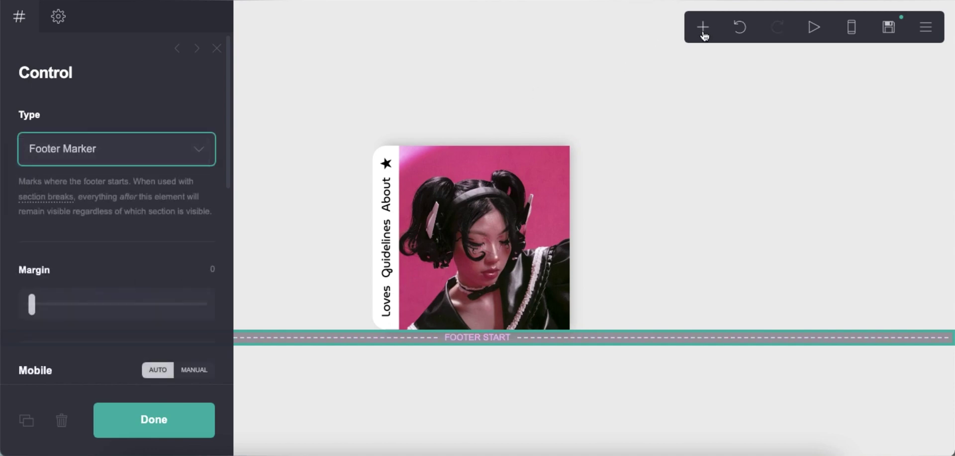
Add a code embed below the footer marker and label it "menu"
{"action": "left_click", "coordinate": [665, 27]}
{"action": "left_click", "coordinate": [647, 305]}
{"action": "left_click", "coordinate": [89, 260]}
{"action": "type", "text": "menu"}
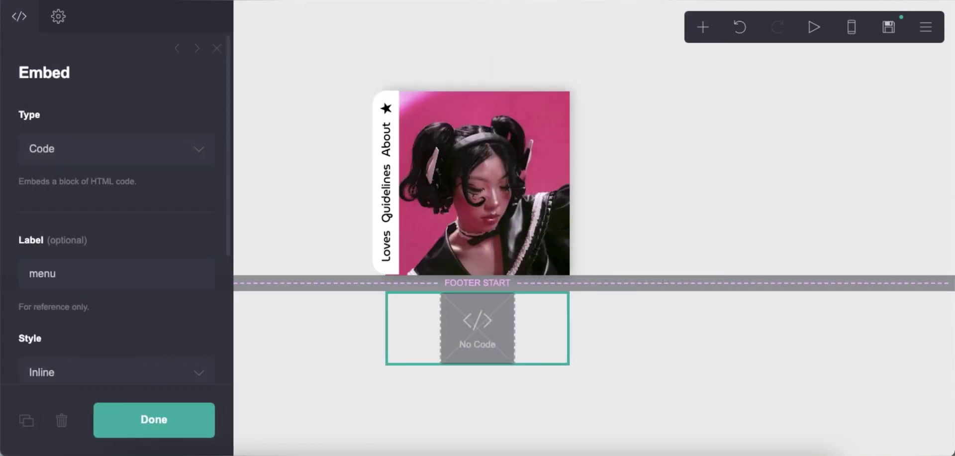
Copy the menu embed's <style> block from the Pastebin paste and paste it as the menu embed's code
{"action": "scroll", "coordinate": [99, 248], "scroll_direction": "down", "scroll_amount": 4}
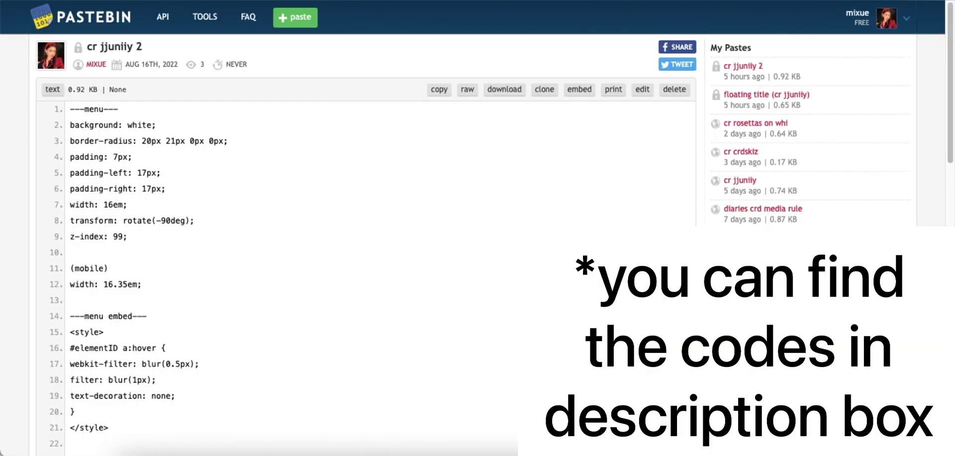
{"action": "scroll", "coordinate": [91, 255], "scroll_direction": "down", "scroll_amount": 2}
{"action": "left_click_drag", "start_coordinate": [71, 222], "coordinate": [123, 311]}
{"action": "left_click", "coordinate": [70, 238]}
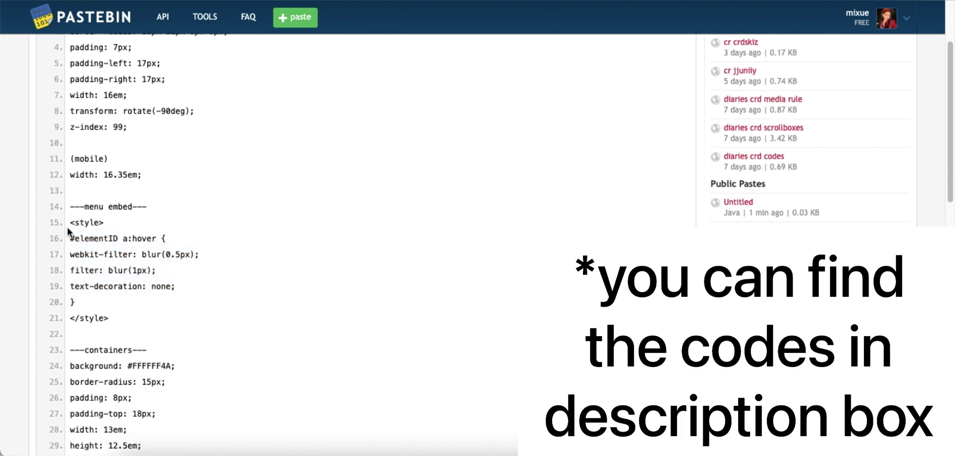
{"action": "left_click_drag", "start_coordinate": [72, 222], "coordinate": [128, 320]}
{"action": "right_click", "coordinate": [124, 251]}
{"action": "left_click", "coordinate": [128, 275]}
{"action": "right_click", "coordinate": [59, 309]}
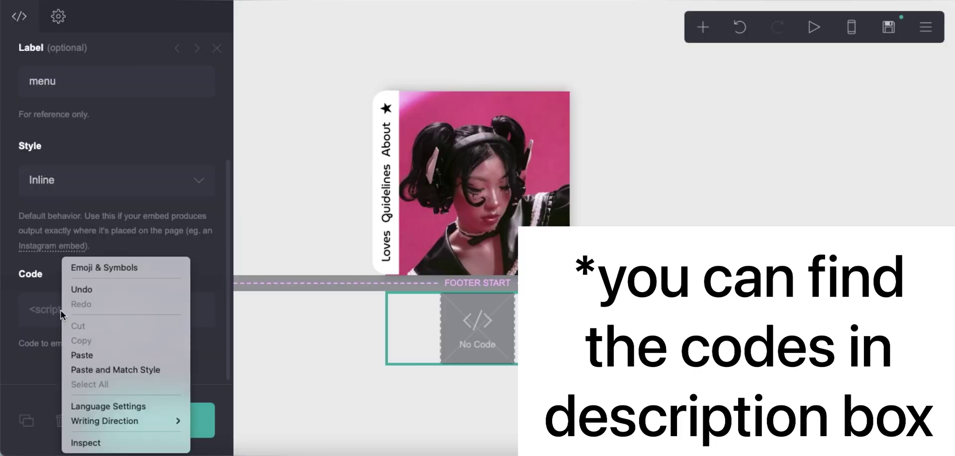
{"action": "left_click", "coordinate": [87, 362]}
{"action": "right_click", "coordinate": [87, 361]}
{"action": "left_click", "coordinate": [118, 355]}
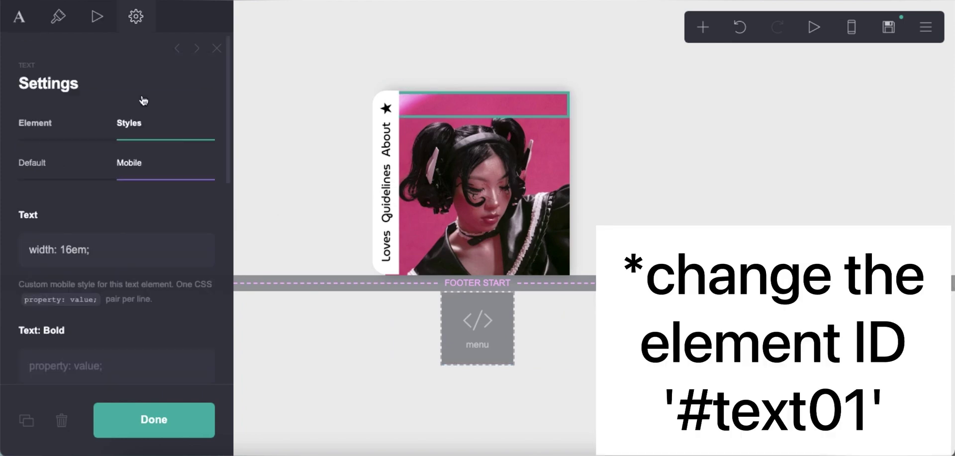
Look up the link text's element ID and replace the elementID placeholder in the menu embed's code with text01
{"action": "left_click", "coordinate": [35, 123]}
{"action": "left_click", "coordinate": [477, 328]}
{"action": "double_click", "coordinate": [57, 237]}
{"action": "type", "text": "tx"}
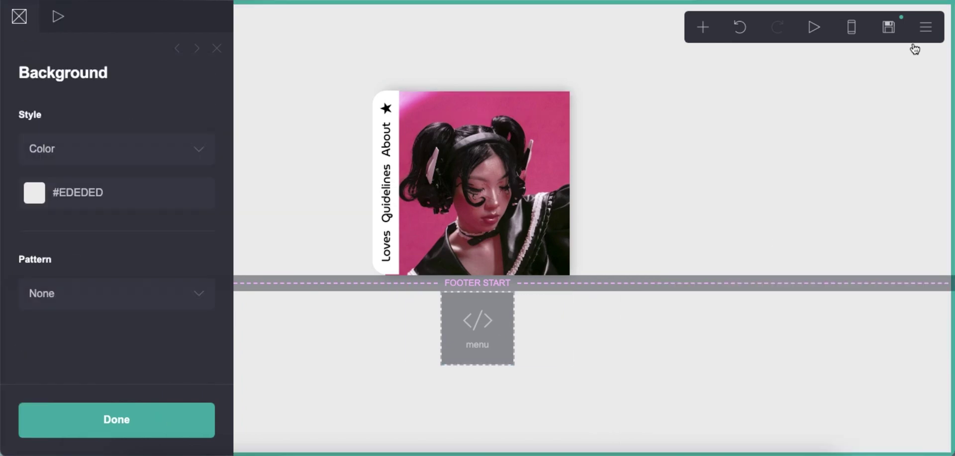
Save the site as a template, view its demo and return to the editor
{"action": "left_click", "coordinate": [888, 26]}
{"action": "left_click", "coordinate": [106, 274]}
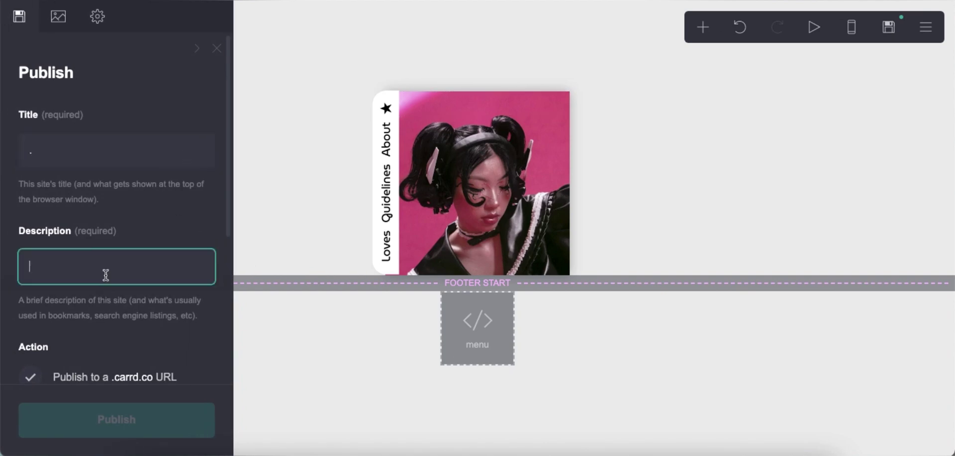
{"action": "scroll", "coordinate": [91, 217], "scroll_direction": "down", "scroll_amount": 5}
{"action": "left_click", "coordinate": [92, 216]}
{"action": "left_click", "coordinate": [133, 416]}
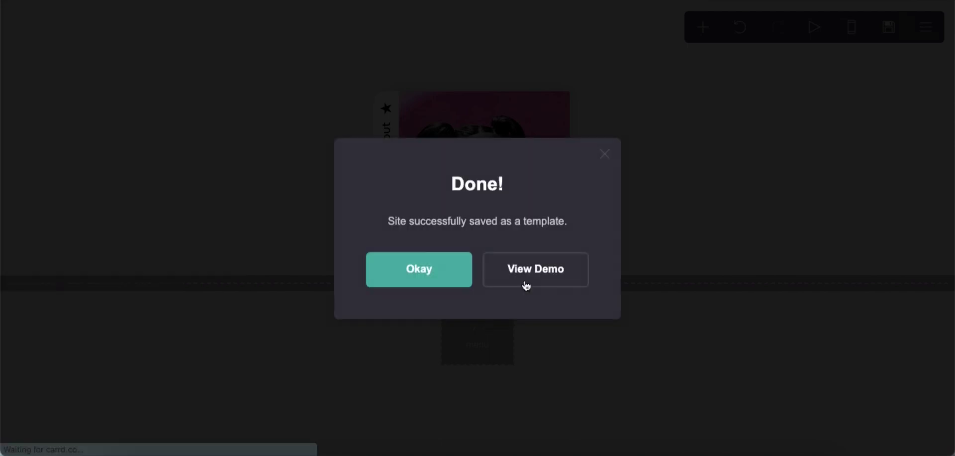
{"action": "left_click", "coordinate": [527, 276]}
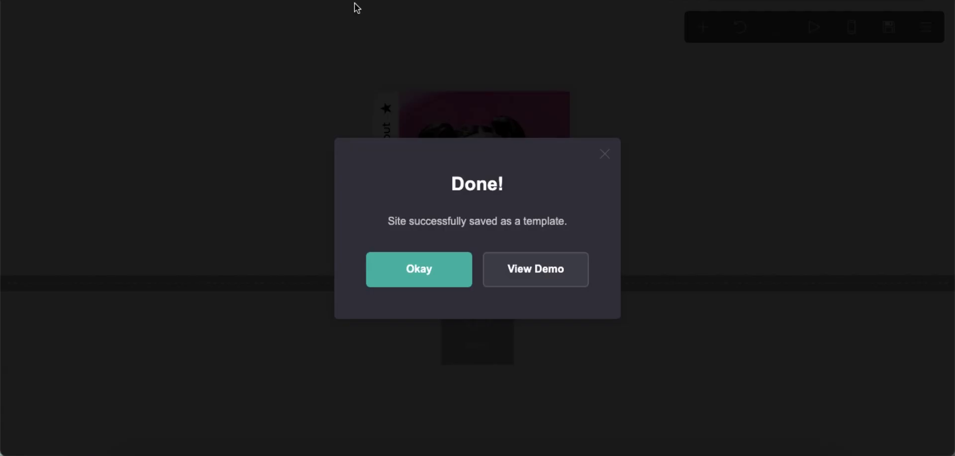
{"action": "left_click", "coordinate": [418, 269]}
Add a control between the image container and the footer marker and make it a Header Marker
{"action": "left_click", "coordinate": [702, 28]}
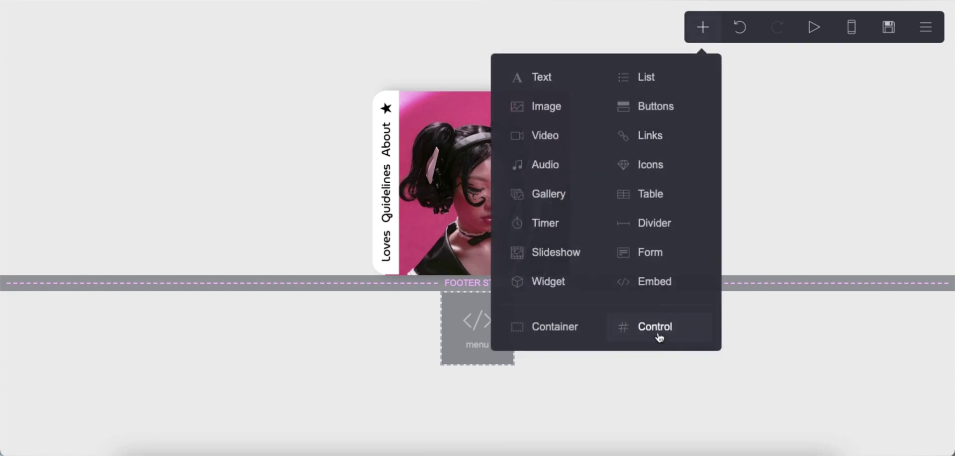
{"action": "left_click", "coordinate": [658, 335]}
{"action": "left_click_drag", "start_coordinate": [472, 381], "coordinate": [473, 287]}
{"action": "left_click", "coordinate": [153, 155]}
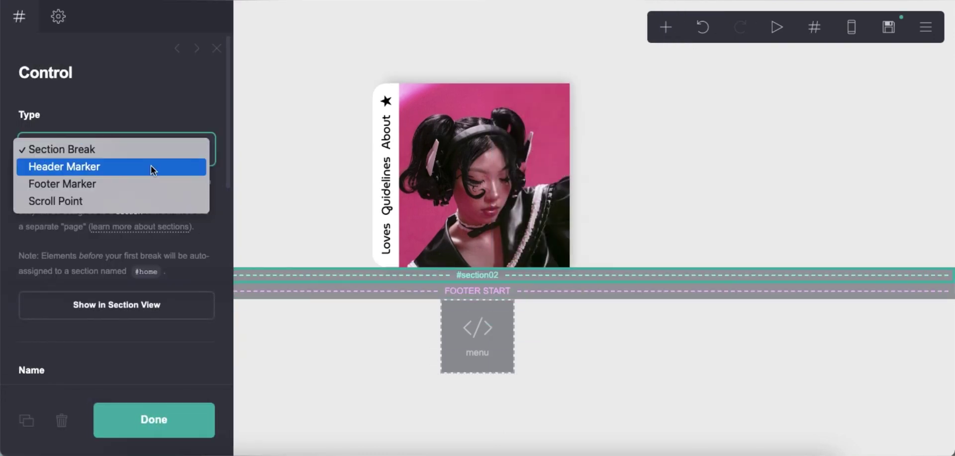
{"action": "left_click", "coordinate": [151, 166]}
Add a section break control between the header and footer markers
{"action": "left_click", "coordinate": [703, 27]}
{"action": "left_click", "coordinate": [637, 324]}
{"action": "scroll", "coordinate": [99, 299], "scroll_direction": "down", "scroll_amount": 1}
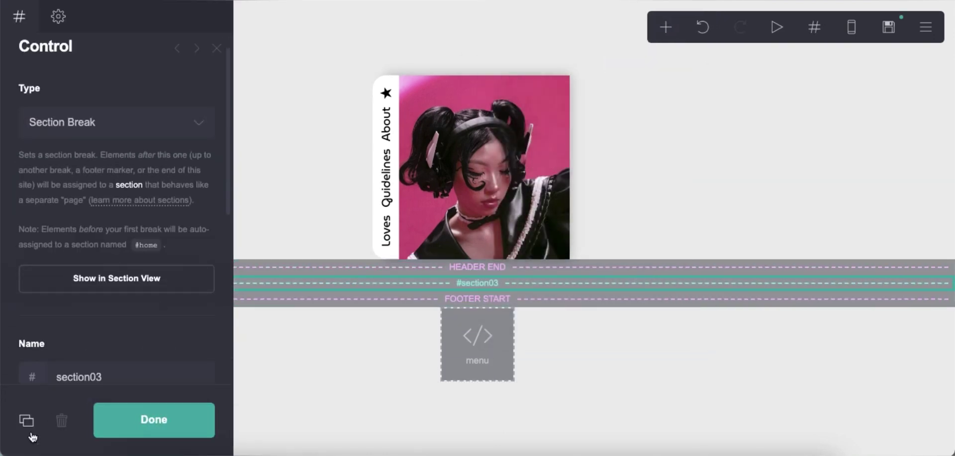
Duplicate the section break and name the copy "i"
{"action": "left_click", "coordinate": [27, 420]}
{"action": "double_click", "coordinate": [124, 343]}
{"action": "type", "text": "i"}
{"action": "left_click", "coordinate": [640, 108]}
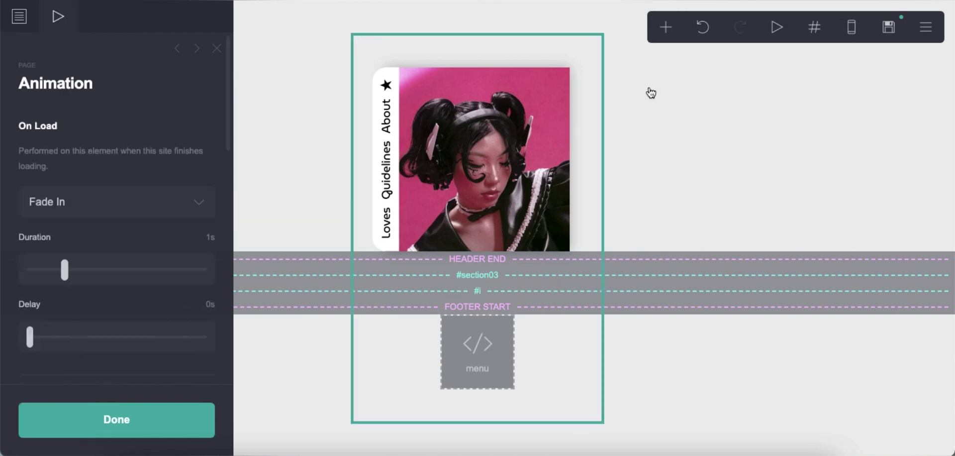
Add a code embed between the #i section break and the footer marker and label it "title"
{"action": "left_click", "coordinate": [666, 27]}
{"action": "left_click", "coordinate": [617, 281]}
{"action": "left_click_drag", "start_coordinate": [484, 374], "coordinate": [463, 279]}
{"action": "left_click", "coordinate": [125, 274]}
{"action": "type", "text": "title"}
Copy the floating title code from Pastebin and paste it as the title embed's code
{"action": "scroll", "coordinate": [129, 274], "scroll_direction": "down", "scroll_amount": 5}
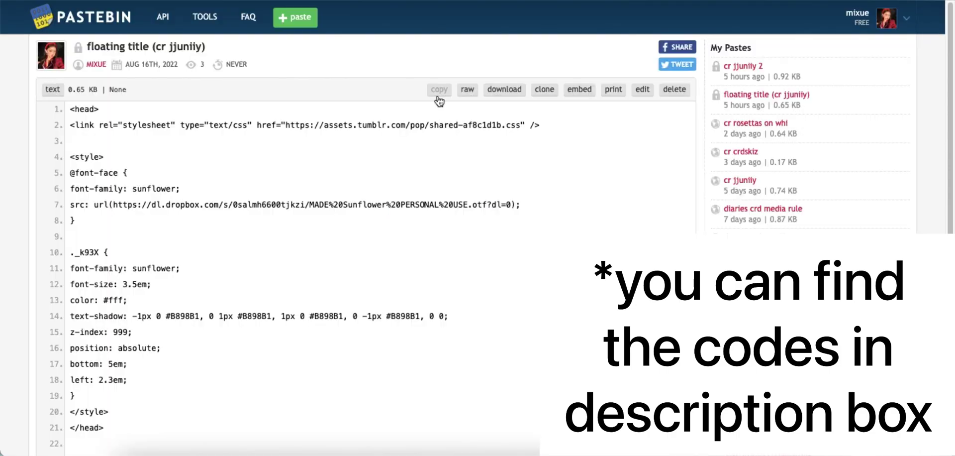
{"action": "left_click", "coordinate": [439, 93]}
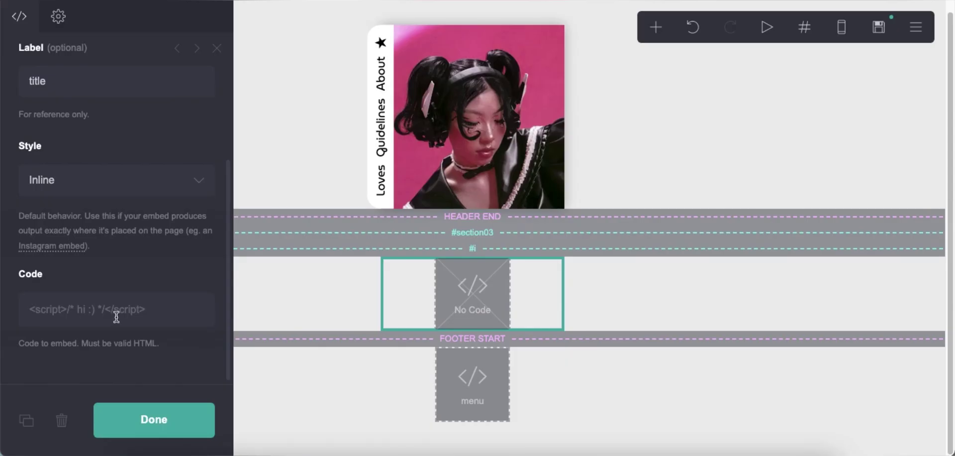
{"action": "right_click", "coordinate": [118, 313]}
{"action": "left_click", "coordinate": [145, 355]}
Save the site with the new title embed and view its demo, then return to the editor
{"action": "left_click", "coordinate": [879, 26]}
{"action": "left_click", "coordinate": [192, 413]}
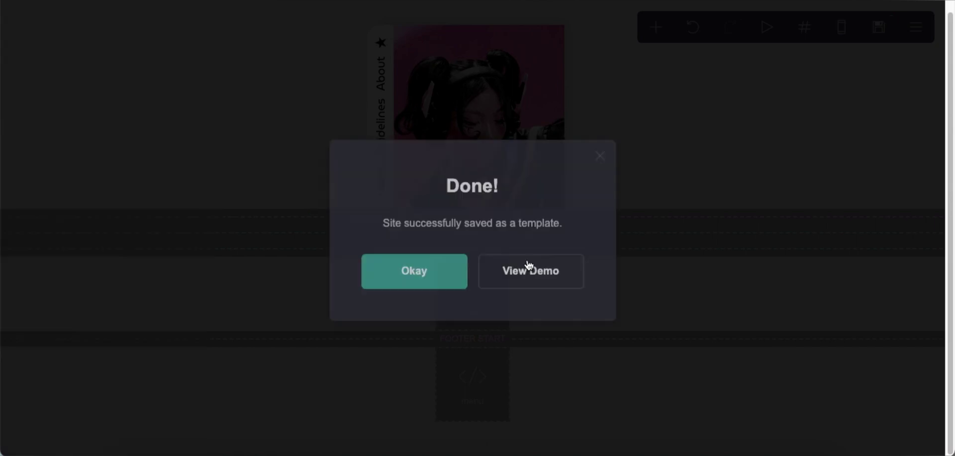
{"action": "left_click", "coordinate": [528, 262]}
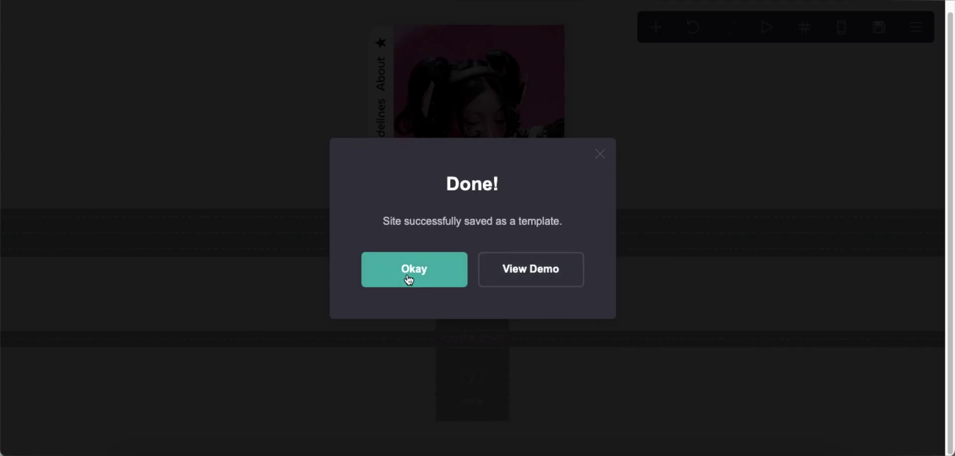
{"action": "left_click", "coordinate": [410, 271]}
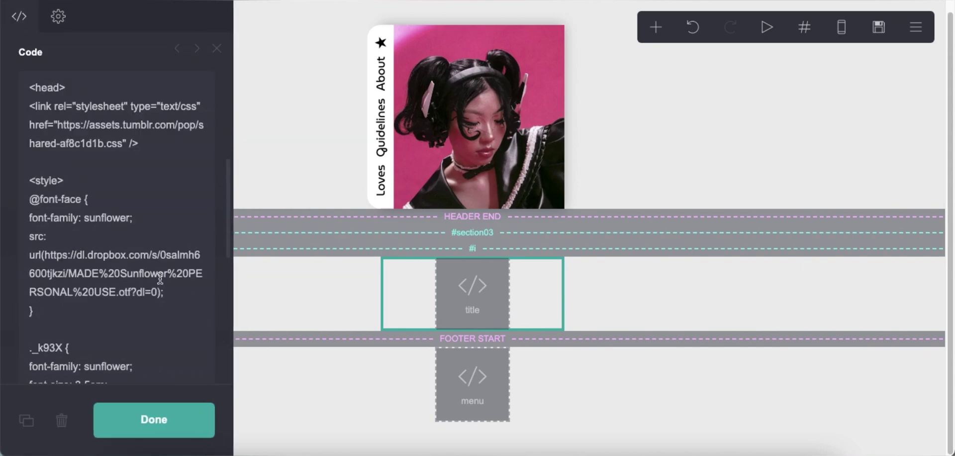
Edit the letters inside the title embed's span tags to spell the page owner's name
{"action": "scroll", "coordinate": [115, 209], "scroll_direction": "down", "scroll_amount": 10}
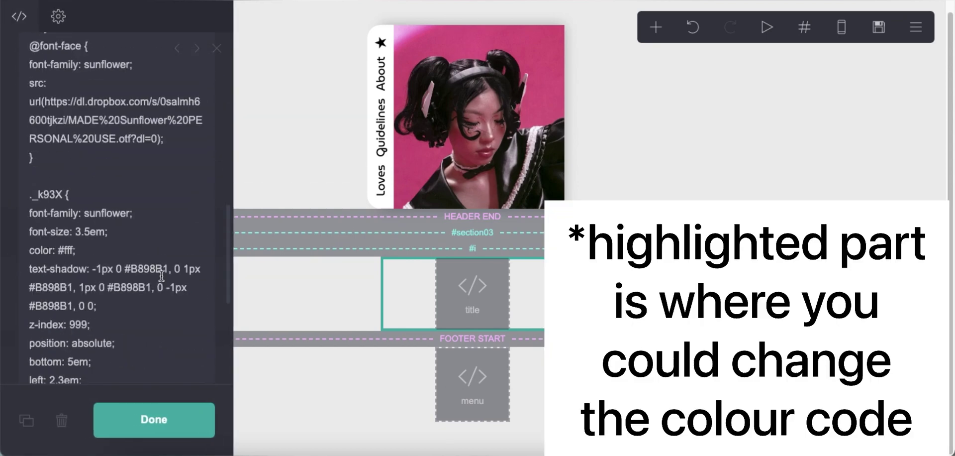
{"action": "double_click", "coordinate": [149, 159]}
{"action": "double_click", "coordinate": [51, 178]}
{"action": "double_click", "coordinate": [131, 179]}
{"action": "double_click", "coordinate": [44, 198]}
{"action": "left_click", "coordinate": [130, 236]}
{"action": "scroll", "coordinate": [130, 251], "scroll_direction": "down", "scroll_amount": 3}
{"action": "type", "text": "M</span><span"}
{"action": "double_click", "coordinate": [114, 269]}
{"action": "type", "text": "x"}
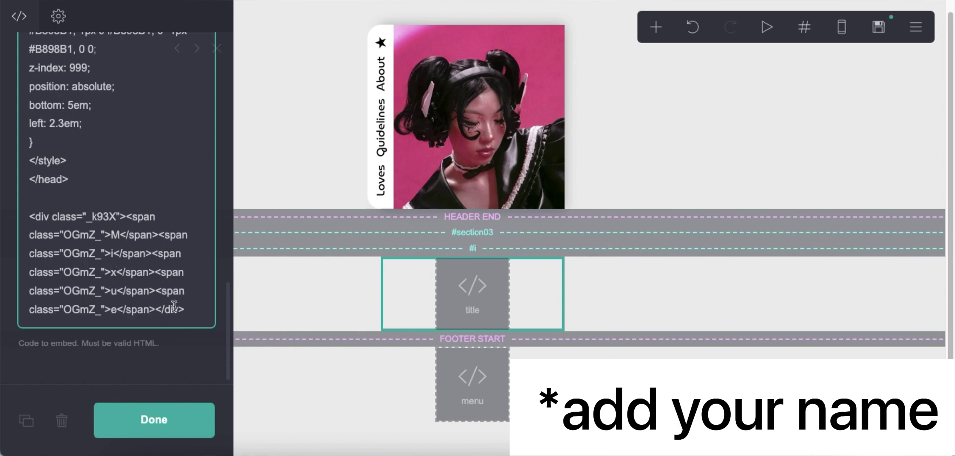
Save the edited title and check it in the site demo before returning to the editor
{"action": "left_click", "coordinate": [879, 27]}
{"action": "left_click", "coordinate": [102, 408]}
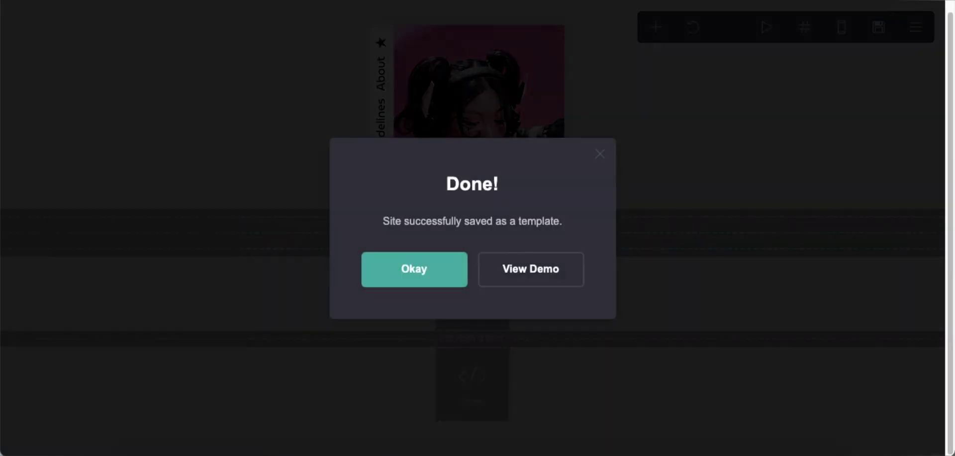
{"action": "left_click", "coordinate": [530, 268]}
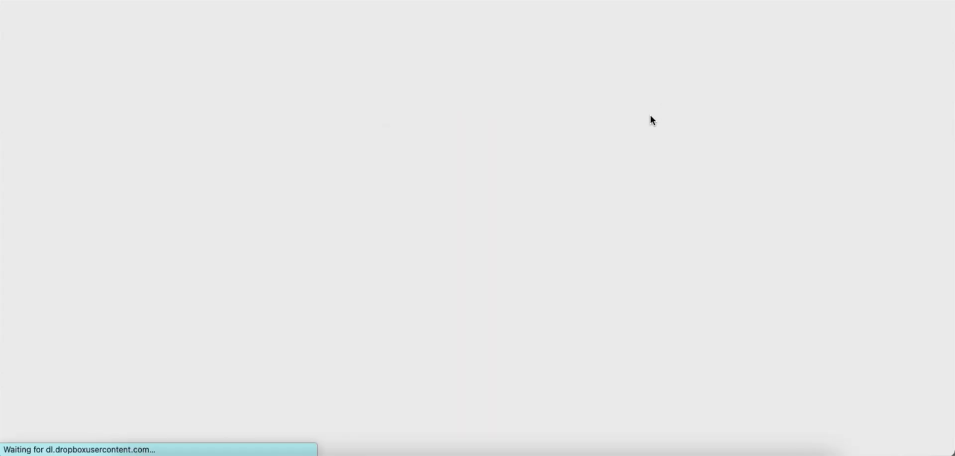
{"action": "left_click", "coordinate": [343, 1]}
{"action": "left_click", "coordinate": [422, 271]}
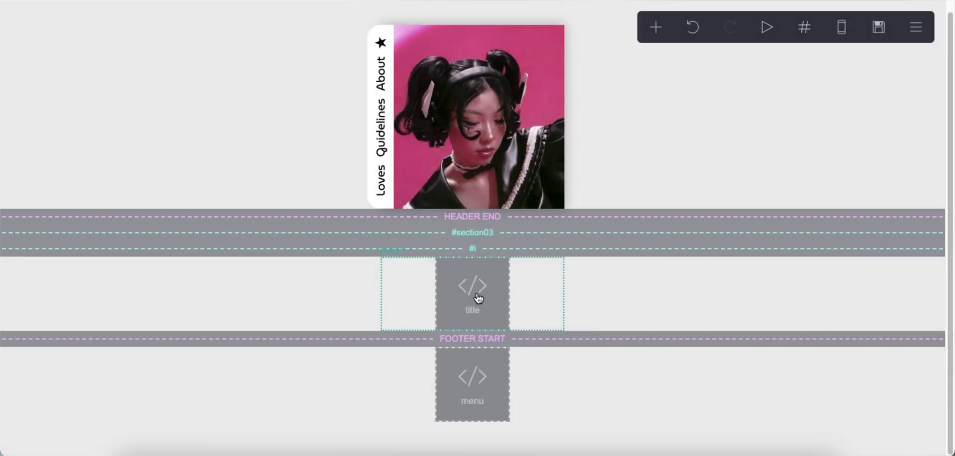
Examine the bottom and left positioning values in the title embed's code
{"action": "left_click", "coordinate": [478, 298]}
{"action": "left_click_drag", "start_coordinate": [68, 161], "coordinate": [87, 161]}
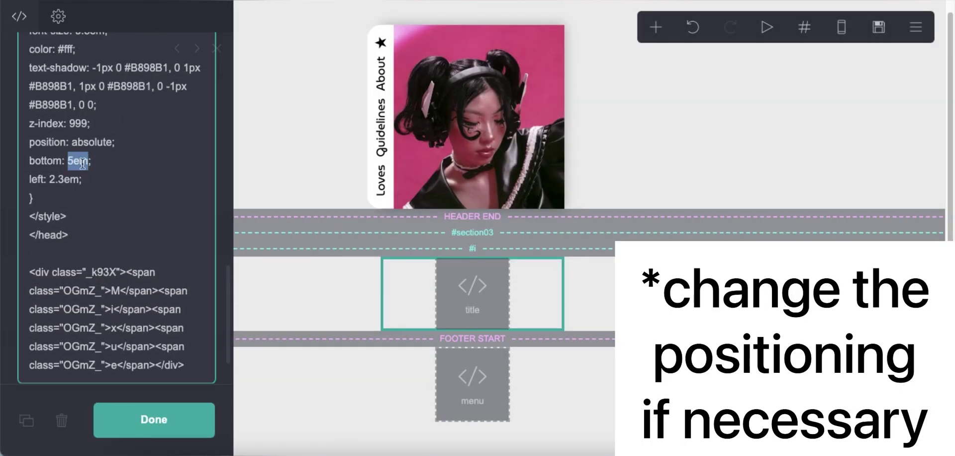
{"action": "left_click", "coordinate": [128, 180]}
{"action": "left_click", "coordinate": [547, 343]}
Add a container between the title embed and the footer marker and clear its custom height style
{"action": "left_click", "coordinate": [655, 26]}
{"action": "left_click_drag", "start_coordinate": [497, 329], "coordinate": [433, 168]}
{"action": "left_click", "coordinate": [135, 227]}
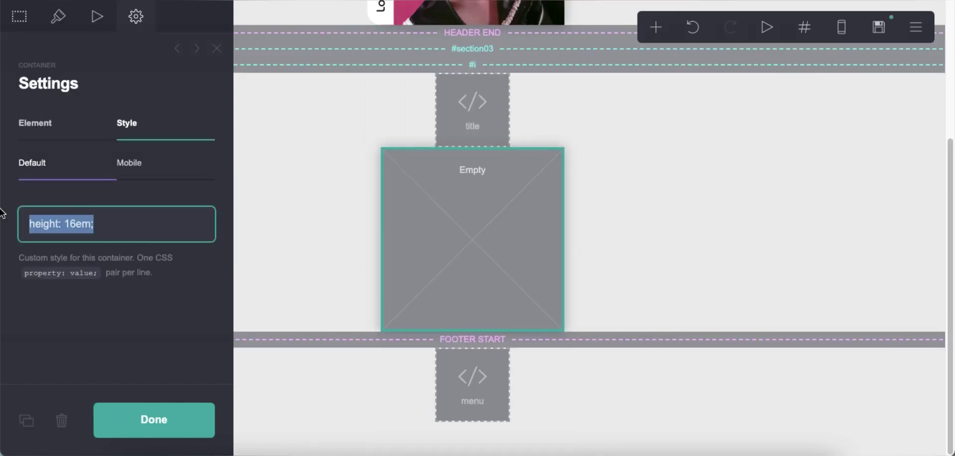
{"action": "key", "text": "ctrl+a"}
{"action": "key", "text": "BackSpace"}
Change the new container's background from image to the colour #FFFFFF4A
{"action": "left_click", "coordinate": [57, 16]}
{"action": "scroll", "coordinate": [86, 276], "scroll_direction": "down", "scroll_amount": 5}
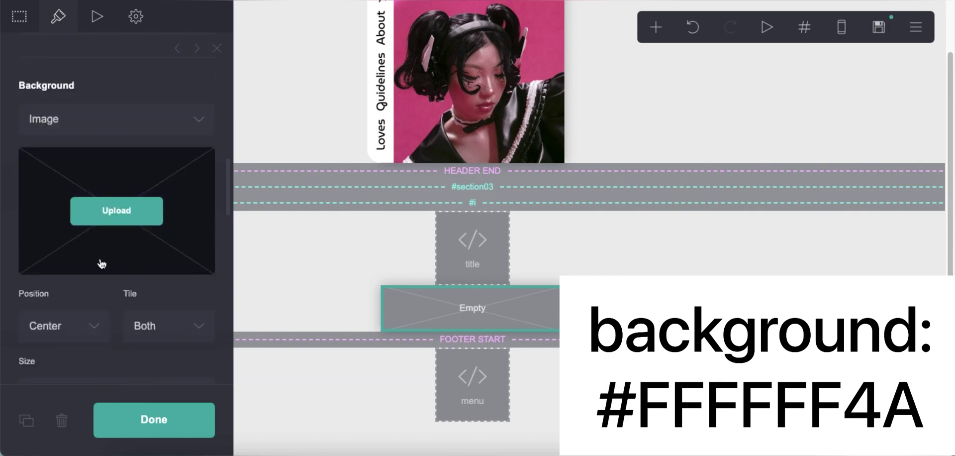
{"action": "left_click", "coordinate": [88, 119]}
{"action": "left_click", "coordinate": [88, 120]}
{"action": "left_click", "coordinate": [136, 164]}
{"action": "type", "text": "4A"}
{"action": "key", "text": "Return"}
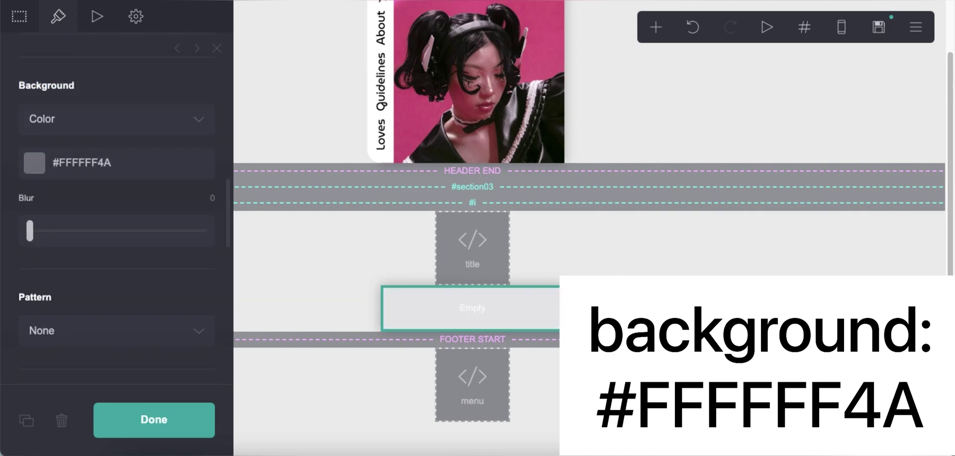
Give the new container custom styles: border-radius: 15px, padding: 8px and padding-top: 10px
{"action": "left_click", "coordinate": [136, 16]}
{"action": "left_click", "coordinate": [133, 219]}
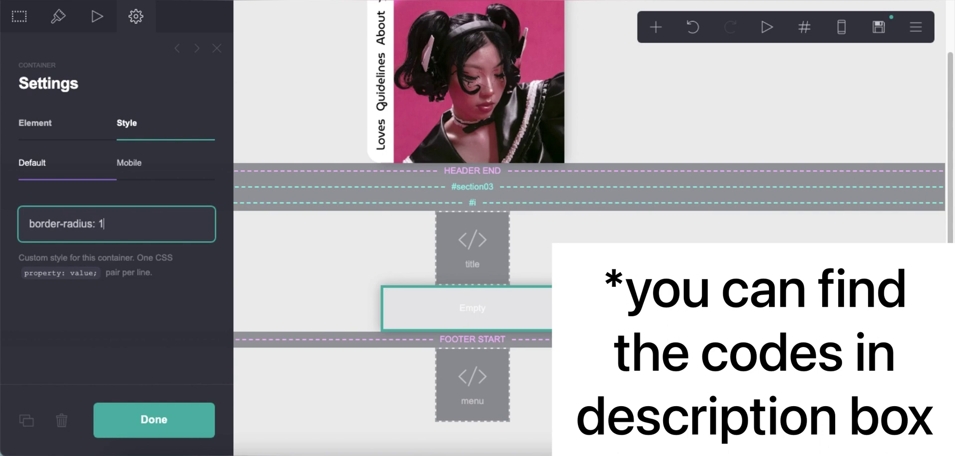
{"action": "key", "text": "Return"}
{"action": "type", "text": "padding: 8px;"}
{"action": "key", "text": "Return"}
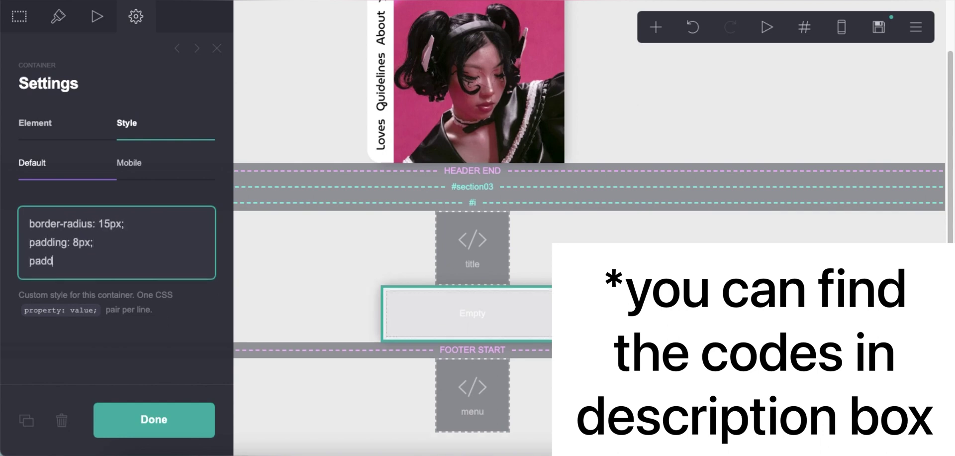
{"action": "type", "text": "padding-top: 10px;"}
{"action": "key", "text": "Return"}
Extend the container's custom style with width: 13em, height: 12.5em, overflow-y: scroll and z-index: 999
{"action": "type", "text": "width: 13em;"}
{"action": "key", "text": "Return"}
{"action": "type", "text": "height: 12.5em;"}
{"action": "key", "text": "Return"}
{"action": "type", "text": "d"}
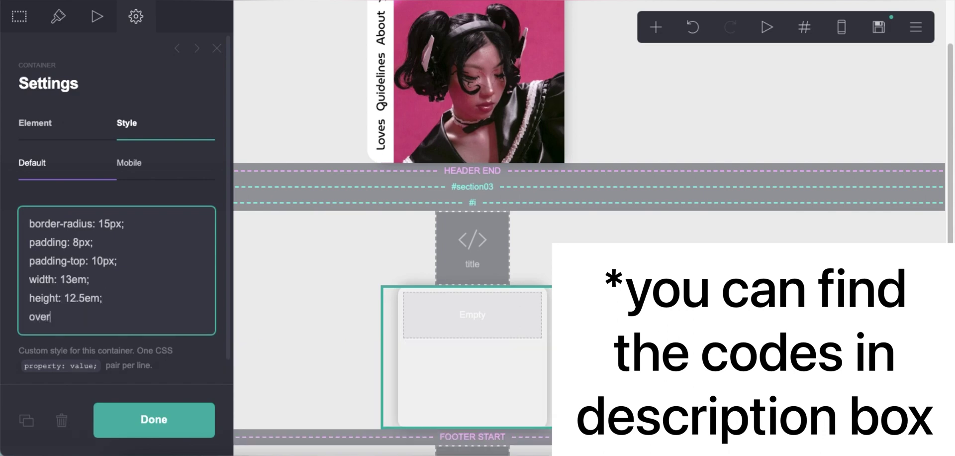
{"action": "type", "text": "verflow-y: scroll;"}
{"action": "key", "text": "Return"}
{"action": "type", "text": "z-index: 999;"}
{"action": "left_click", "coordinate": [678, 207]}
{"action": "left_click", "coordinate": [647, 217]}
Add a text element and place it inside the empty translucent container
{"action": "left_click", "coordinate": [657, 31]}
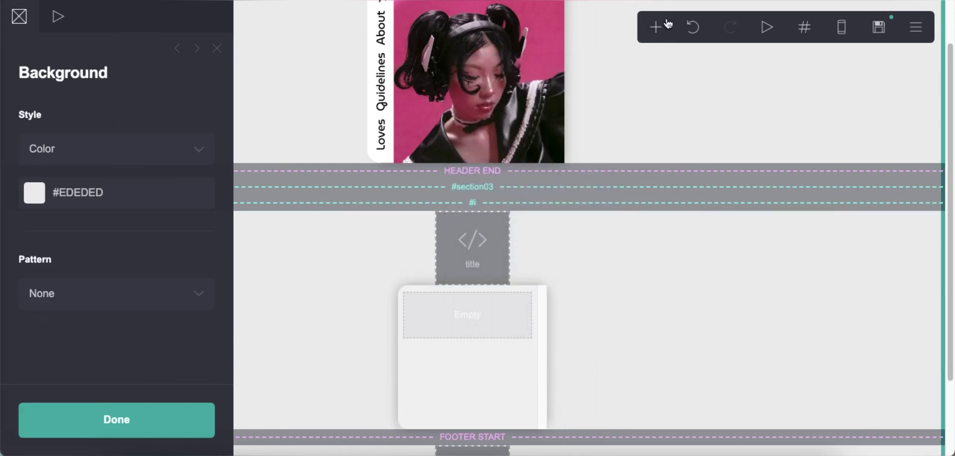
{"action": "left_click", "coordinate": [656, 27]}
{"action": "left_click", "coordinate": [508, 74]}
{"action": "left_click_drag", "start_coordinate": [448, 405], "coordinate": [465, 185]}
Clear the inherited default and mobile custom styles from the new text element
{"action": "left_click", "coordinate": [124, 131]}
{"action": "left_click_drag", "start_coordinate": [135, 247], "coordinate": [10, 251]}
{"action": "key", "text": "BackSpace"}
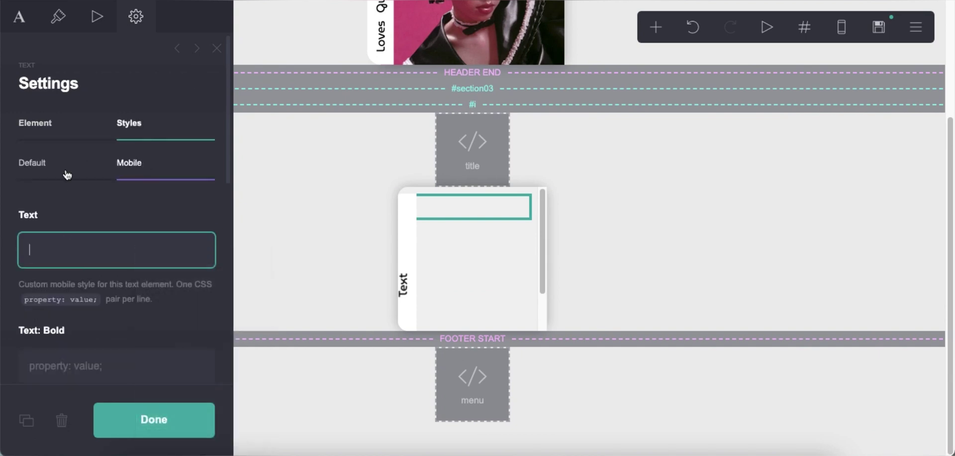
{"action": "key", "text": "super+v"}
{"action": "right_click", "coordinate": [127, 267]}
{"action": "left_click", "coordinate": [169, 311]}
{"action": "key", "text": "Delete"}
Set the text's letter spacing to 0.175 and change its content to "Basic Info"
{"action": "left_click", "coordinate": [58, 16]}
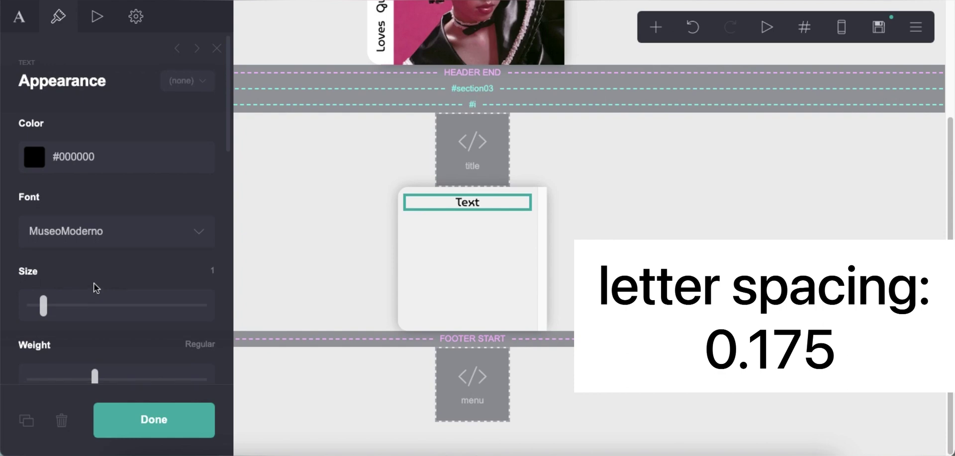
{"action": "scroll", "coordinate": [180, 190], "scroll_direction": "down", "scroll_amount": 3}
{"action": "scroll", "coordinate": [174, 291], "scroll_direction": "down", "scroll_amount": 3}
{"action": "left_click", "coordinate": [199, 277]}
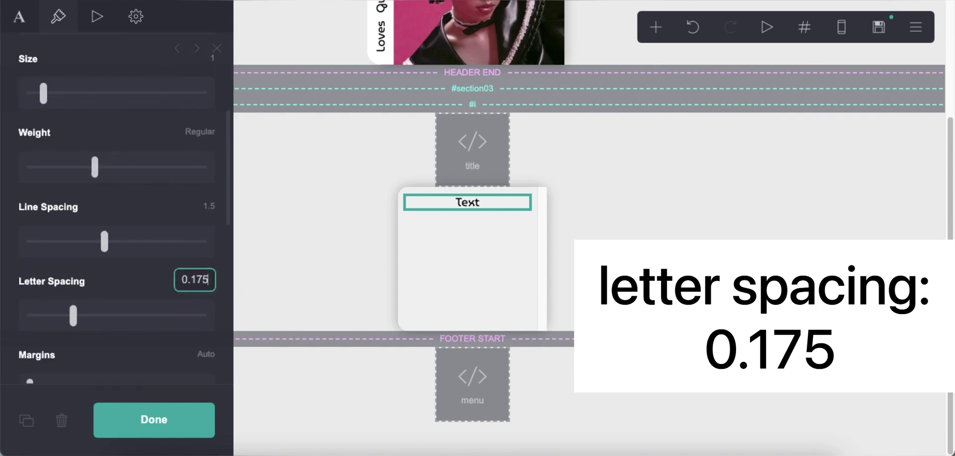
{"action": "left_click", "coordinate": [19, 17]}
{"action": "type", "text": "Basic Info"}
Give the Basic Info text the custom styles background: white and border-radius: 0px 15px 15px 0px
{"action": "left_click", "coordinate": [134, 18]}
{"action": "left_click", "coordinate": [91, 257]}
{"action": "type", "text": "background: white;"}
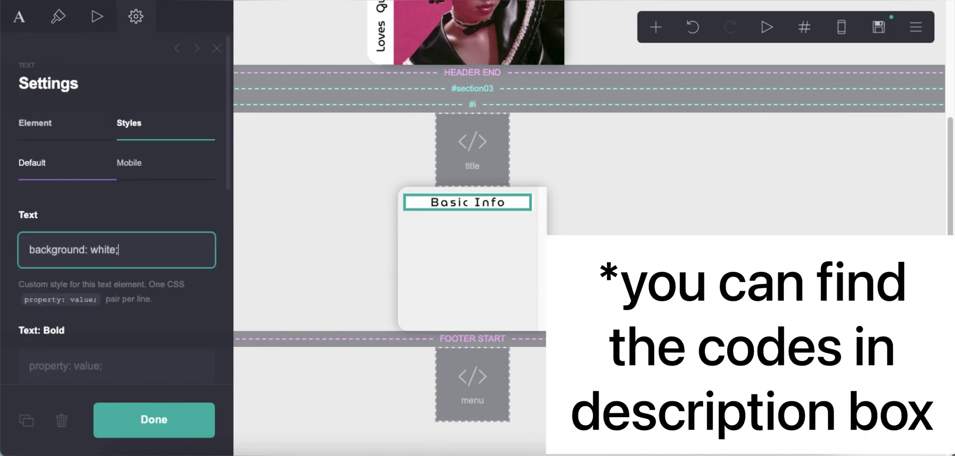
{"action": "key", "text": "Return"}
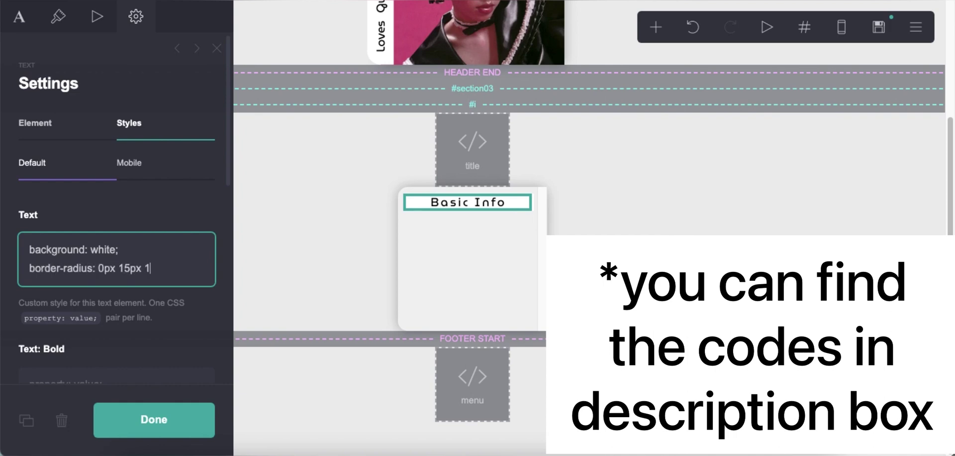
{"action": "type", "text": "px;"}
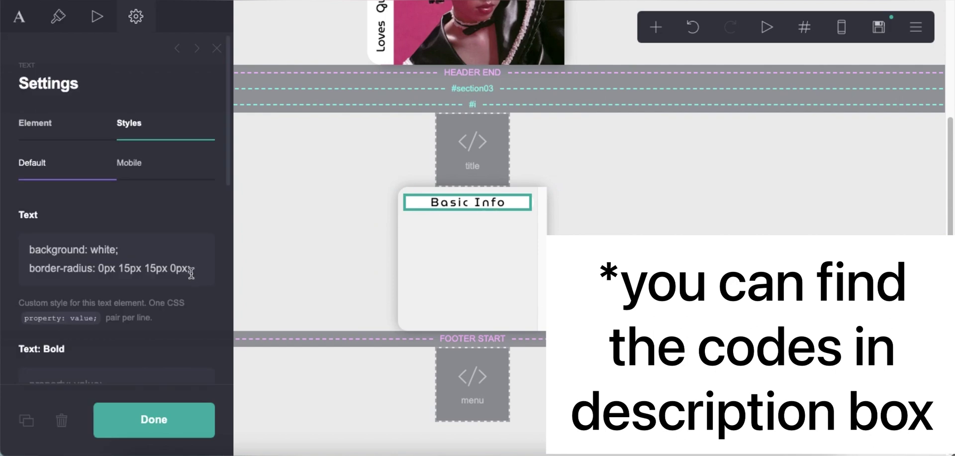
Add width: 5.5em, height: 2em, padding: 5px and z-index: 3 to the Basic Info text's custom style
{"action": "key", "text": "Return"}
{"action": "type", "text": "width: 5.5em;"}
{"action": "key", "text": "Return"}
{"action": "type", "text": "height: "}
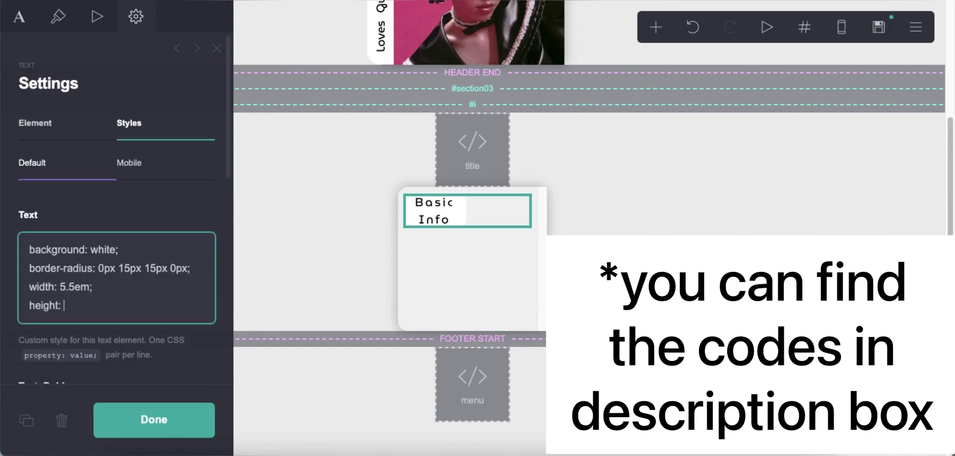
{"action": "type", "text": "2em;"}
{"action": "key", "text": "Return"}
{"action": "type", "text": "padding: 5px;"}
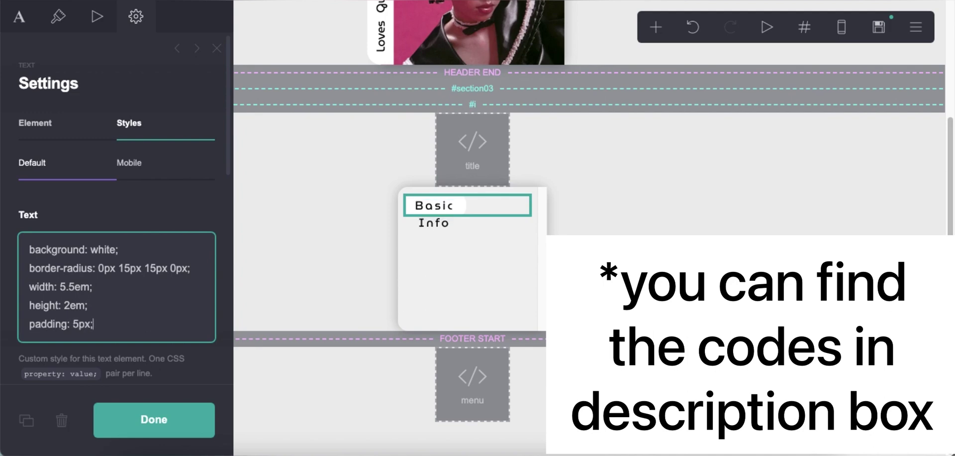
{"action": "key", "text": "Return"}
{"action": "type", "text": "z-index: 3;"}
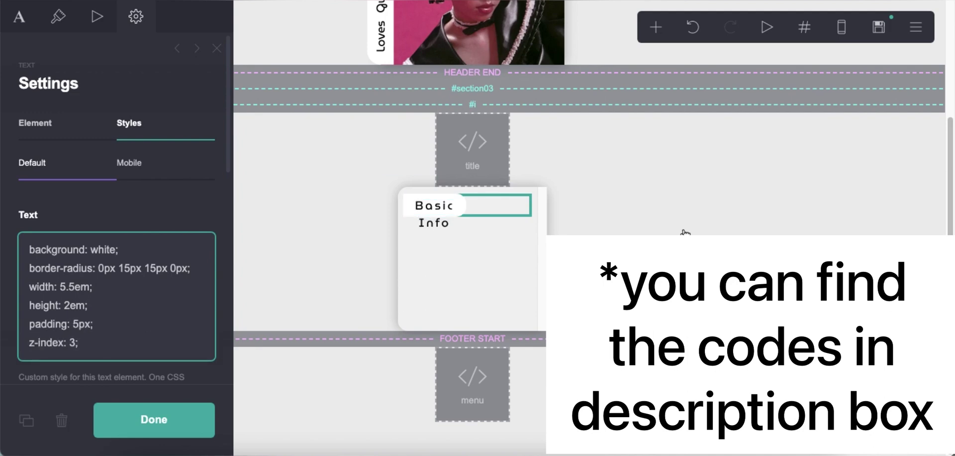
In the mobile view, set the Basic Info text's custom mobile style to width: 5.5em, then return to the desktop view
{"action": "left_click", "coordinate": [462, 216]}
{"action": "left_click", "coordinate": [842, 27]}
{"action": "left_click", "coordinate": [129, 162]}
{"action": "left_click", "coordinate": [136, 250]}
{"action": "type", "text": "width: 5.5em;"}
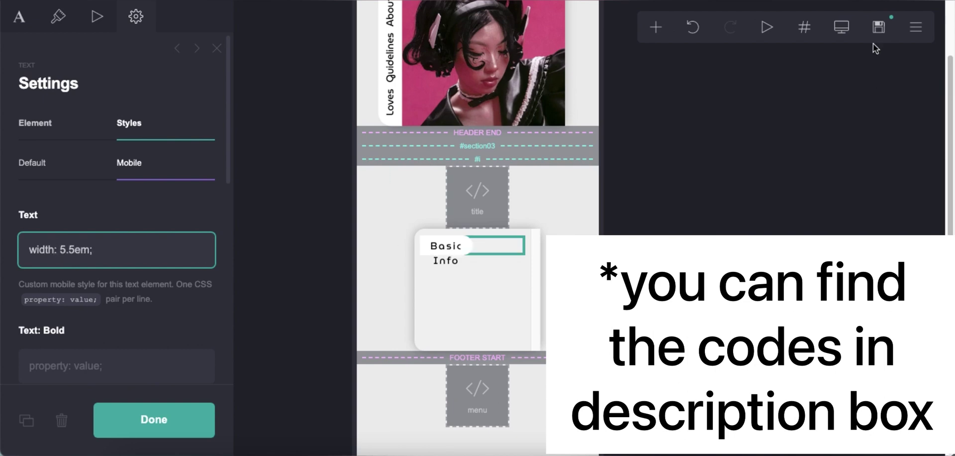
{"action": "left_click", "coordinate": [841, 27]}
{"action": "left_click", "coordinate": [699, 171]}
Add an embed element after the menu embed and label it "fonts"
{"action": "left_click", "coordinate": [655, 27]}
{"action": "left_click", "coordinate": [635, 288]}
{"action": "left_click", "coordinate": [115, 277]}
{"action": "type", "text": "fonts"}
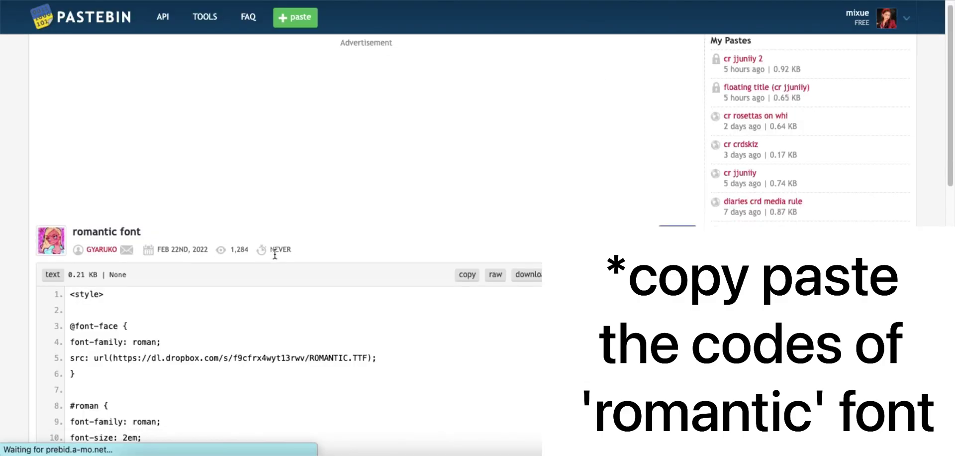
{"action": "scroll", "coordinate": [199, 249], "scroll_direction": "down", "scroll_amount": 2}
{"action": "left_click_drag", "start_coordinate": [70, 185], "coordinate": [103, 263]}
{"action": "left_click", "coordinate": [103, 264]}
{"action": "left_click_drag", "start_coordinate": [71, 185], "coordinate": [97, 272]}
{"action": "right_click", "coordinate": [97, 226]}
{"action": "left_click", "coordinate": [114, 259]}
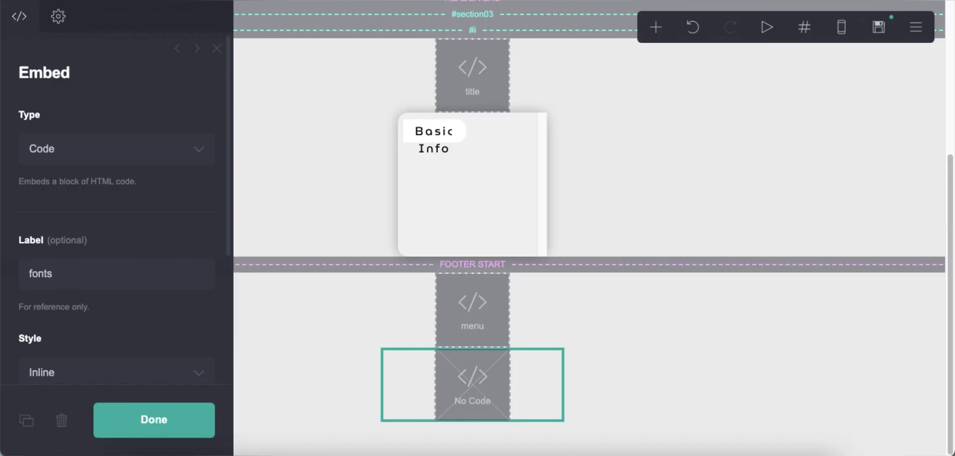
{"action": "scroll", "coordinate": [131, 316], "scroll_direction": "down", "scroll_amount": 5}
{"action": "right_click", "coordinate": [131, 316]}
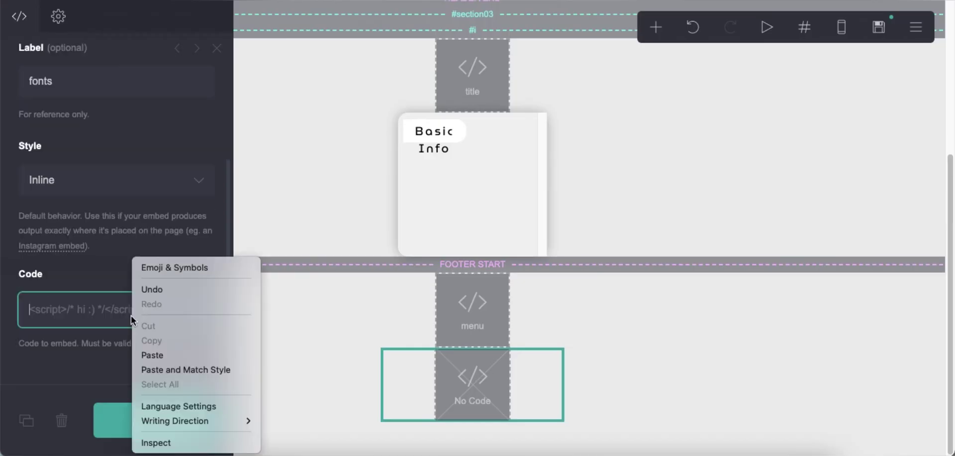
{"action": "left_click", "coordinate": [163, 353]}
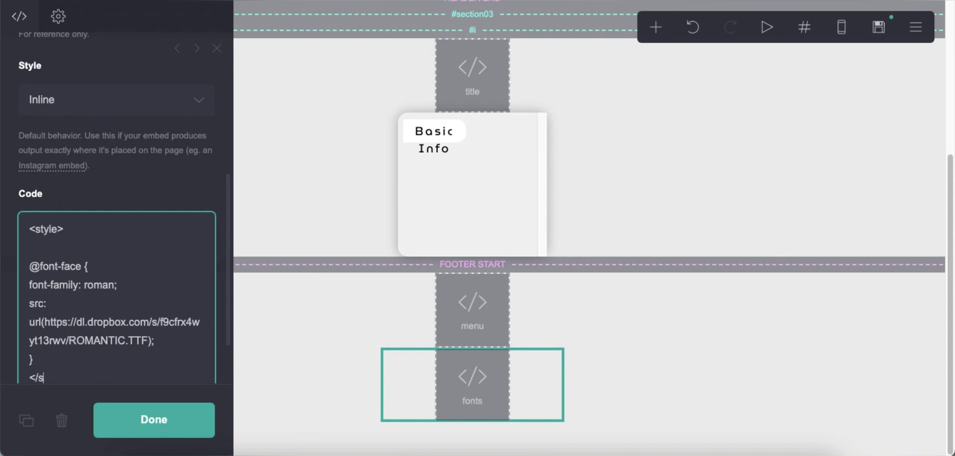
{"action": "type", "text": ">"}
Copy the font-family: roman; line from the fonts embed into the Basic Info text's custom style
{"action": "scroll", "coordinate": [140, 301], "scroll_direction": "down", "scroll_amount": 3}
{"action": "triple_click", "coordinate": [74, 217]}
{"action": "right_click", "coordinate": [88, 218]}
{"action": "left_click", "coordinate": [114, 269]}
{"action": "left_click", "coordinate": [433, 144]}
{"action": "left_click", "coordinate": [30, 175]}
{"action": "scroll", "coordinate": [100, 209], "scroll_direction": "down", "scroll_amount": 3}
{"action": "left_click", "coordinate": [108, 222]}
{"action": "key", "text": "Return"}
{"action": "right_click", "coordinate": [71, 254]}
{"action": "left_click", "coordinate": [99, 335]}
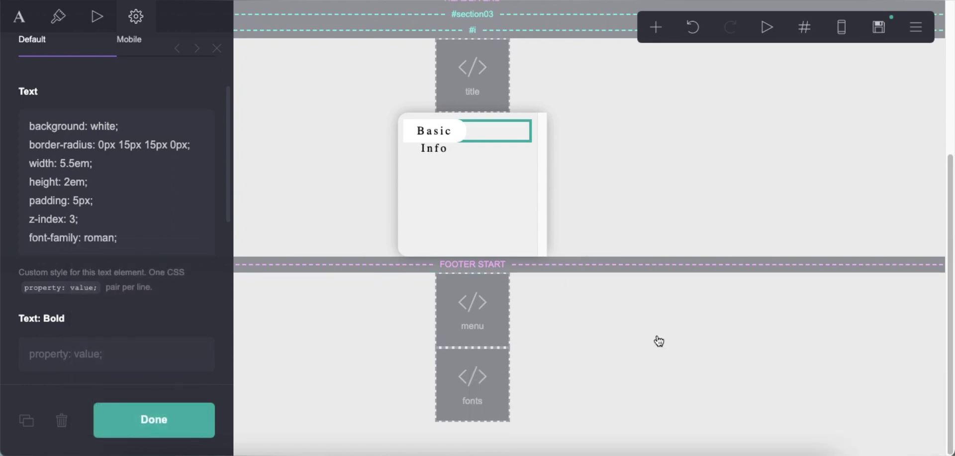
Deselect the text and save the site
{"action": "left_click", "coordinate": [658, 339]}
{"action": "left_click", "coordinate": [878, 27]}
{"action": "left_click", "coordinate": [116, 419]}
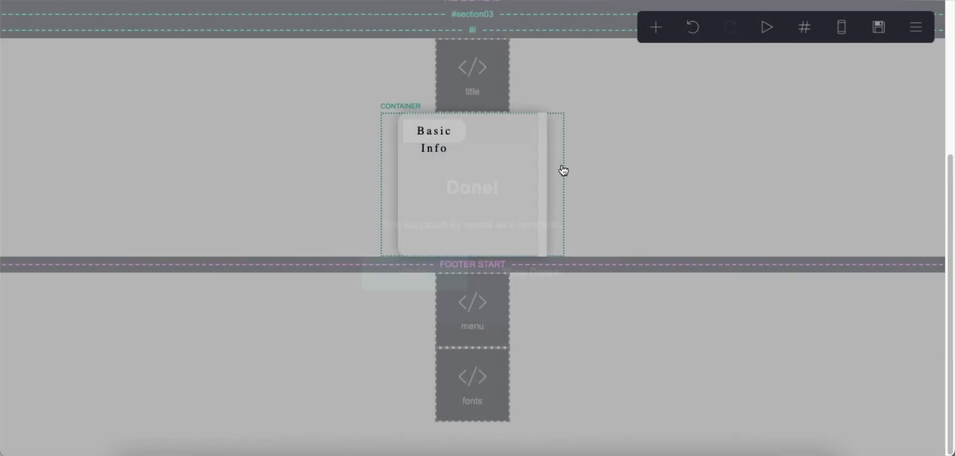
Add a second text element beneath Basic Info in the container and clear its inherited custom style
{"action": "left_click", "coordinate": [655, 27]}
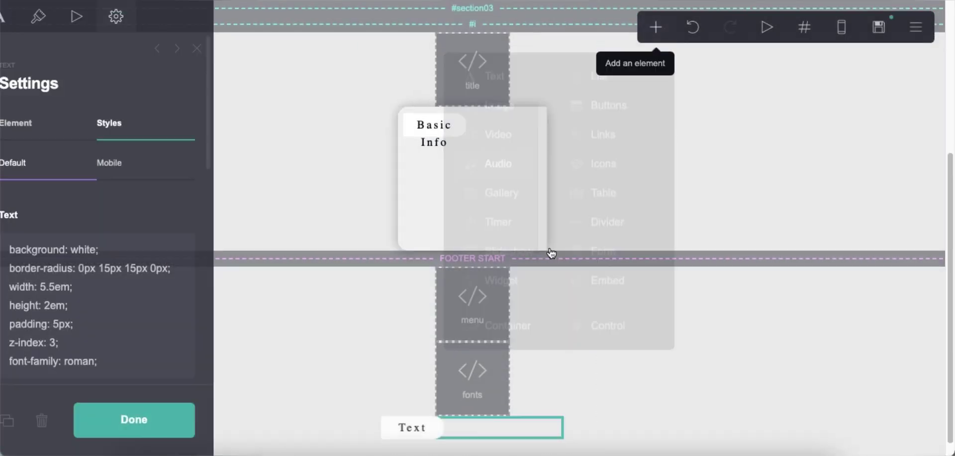
{"action": "left_click_drag", "start_coordinate": [445, 427], "coordinate": [447, 114]}
{"action": "scroll", "coordinate": [173, 295], "scroll_direction": "down", "scroll_amount": 1}
{"action": "left_click_drag", "start_coordinate": [129, 334], "coordinate": [7, 219]}
{"action": "key", "text": "BackSpace"}
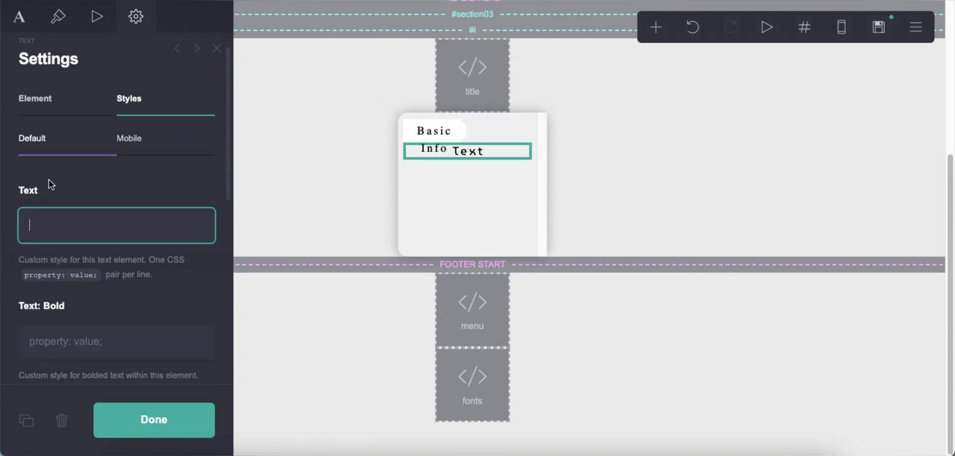
Set the second text's size to 0.75 and its font to Bai Jamjuree
{"action": "left_click", "coordinate": [58, 17]}
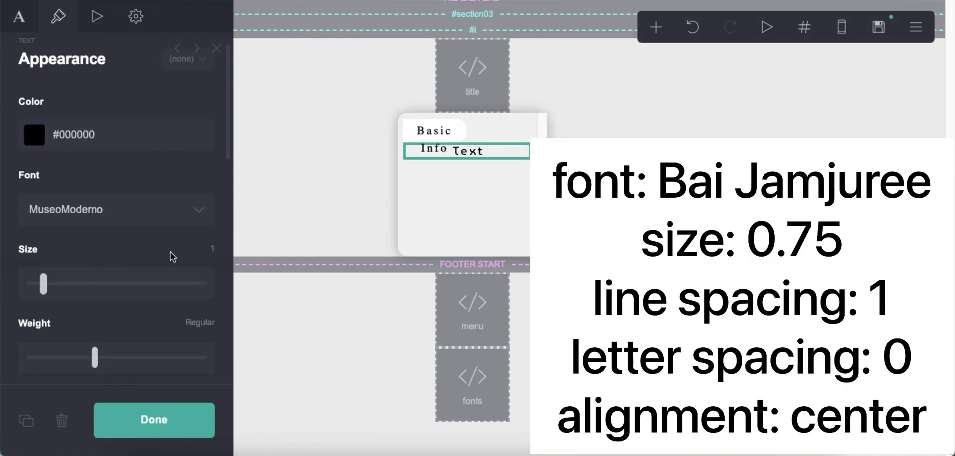
{"action": "left_click", "coordinate": [207, 248]}
{"action": "type", "text": "0.75"}
{"action": "key", "text": "Return"}
{"action": "left_click", "coordinate": [168, 211]}
{"action": "scroll", "coordinate": [168, 212], "scroll_direction": "up", "scroll_amount": 20}
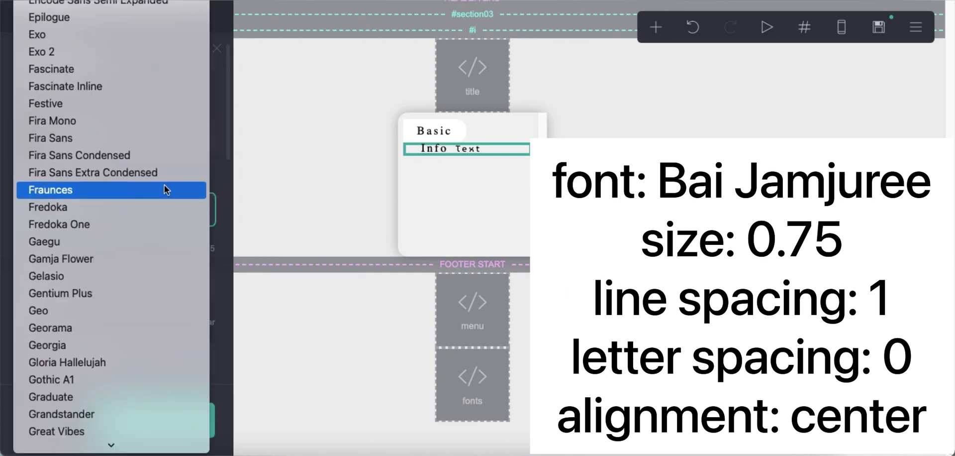
{"action": "left_click", "coordinate": [132, 162]}
Set the second text's line spacing to 1, letter spacing to 0 and alignment to center
{"action": "scroll", "coordinate": [145, 298], "scroll_direction": "down", "scroll_amount": 5}
{"action": "left_click", "coordinate": [208, 244]}
{"action": "type", "text": "1"}
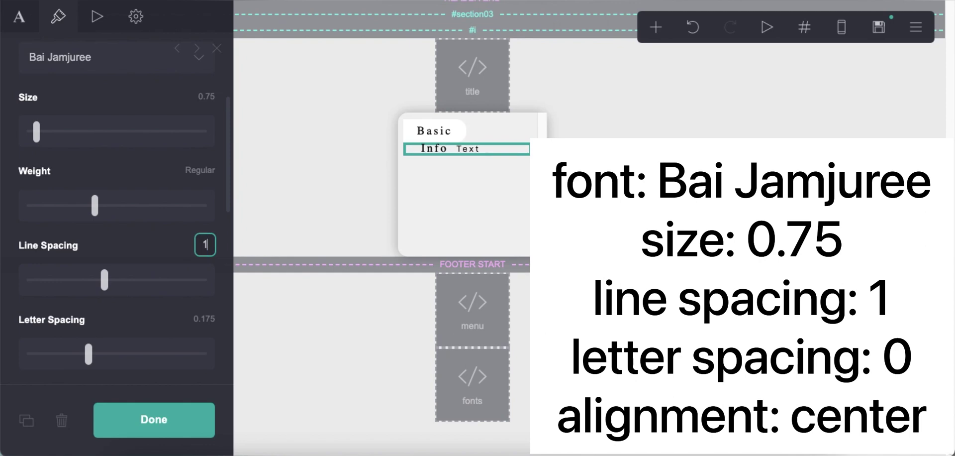
{"action": "key", "text": "Return"}
{"action": "left_click", "coordinate": [204, 318]}
{"action": "type", "text": "0"}
{"action": "key", "text": "Return"}
{"action": "scroll", "coordinate": [167, 306], "scroll_direction": "down", "scroll_amount": 5}
{"action": "scroll", "coordinate": [166, 306], "scroll_direction": "down", "scroll_amount": 3}
{"action": "left_click", "coordinate": [103, 201]}
{"action": "left_click", "coordinate": [94, 229]}
Give the second text the custom styles background: #FFFFFF7A, border: 1px solid white and border-radius: 10px 10px 10px 0px
{"action": "scroll", "coordinate": [149, 164], "scroll_direction": "up", "scroll_amount": 10}
{"action": "left_click", "coordinate": [136, 16]}
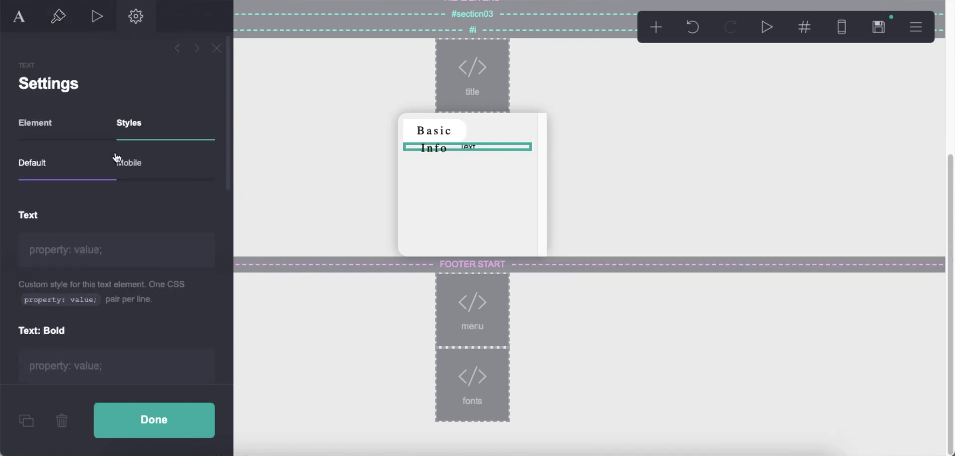
{"action": "left_click", "coordinate": [109, 251]}
{"action": "type", "text": "background: #FFFFFF7A;"}
{"action": "key", "text": "Return"}
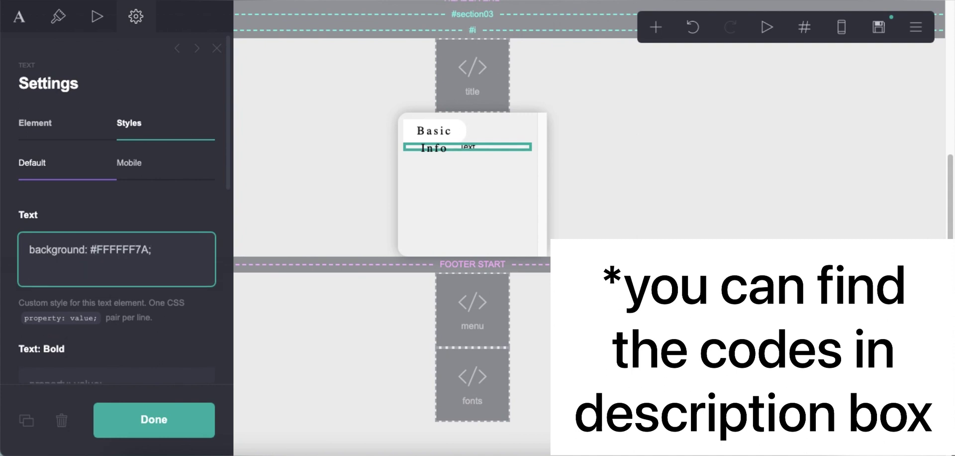
{"action": "type", "text": "border: 1px solid white"}
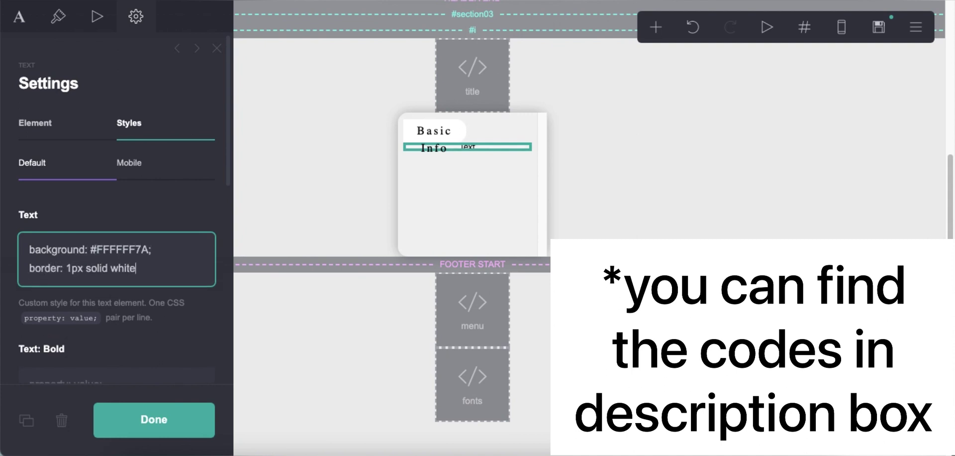
{"action": "type", "text": ";"}
{"action": "key", "text": "Return"}
{"action": "type", "text": "border-radius: 1"}
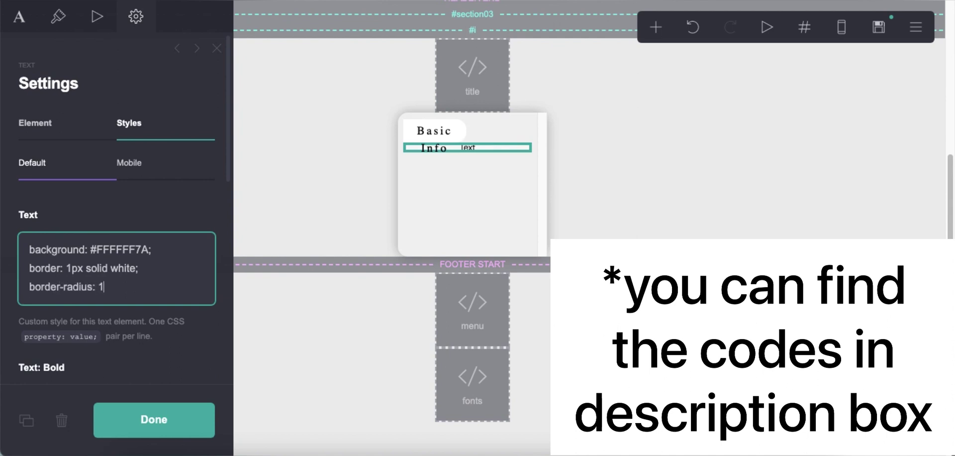
{"action": "type", "text": "0px 10px 10px 0px;"}
{"action": "key", "text": "Return"}
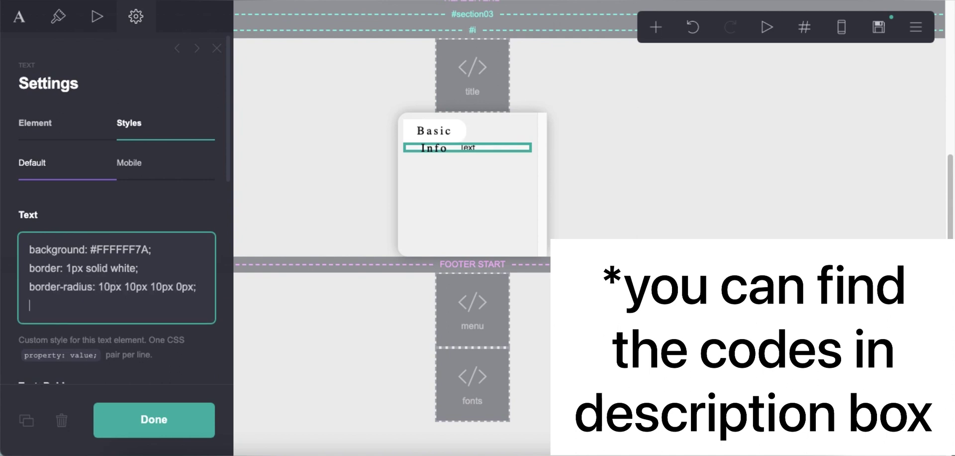
Add padding: 3px and padding-top: 10px to the second text's custom style
{"action": "type", "text": "padding: 3px;"}
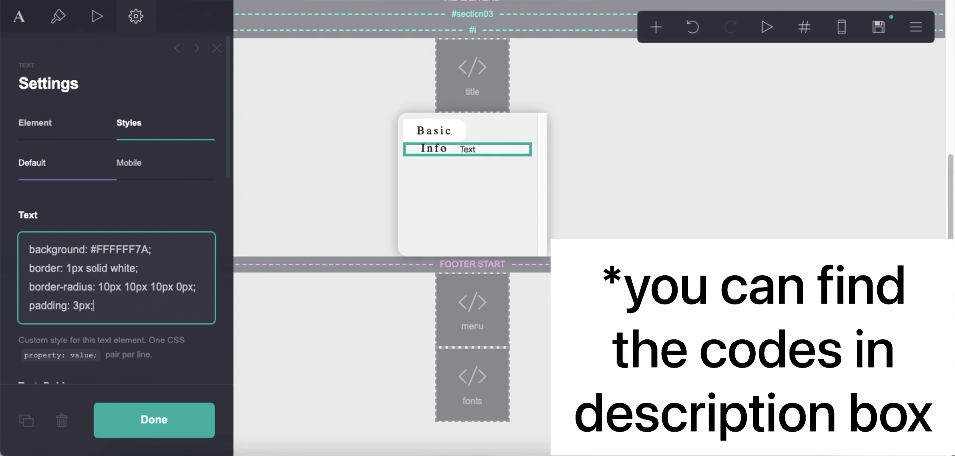
{"action": "key", "text": "Return"}
{"action": "type", "text": "padding-top: 1"}
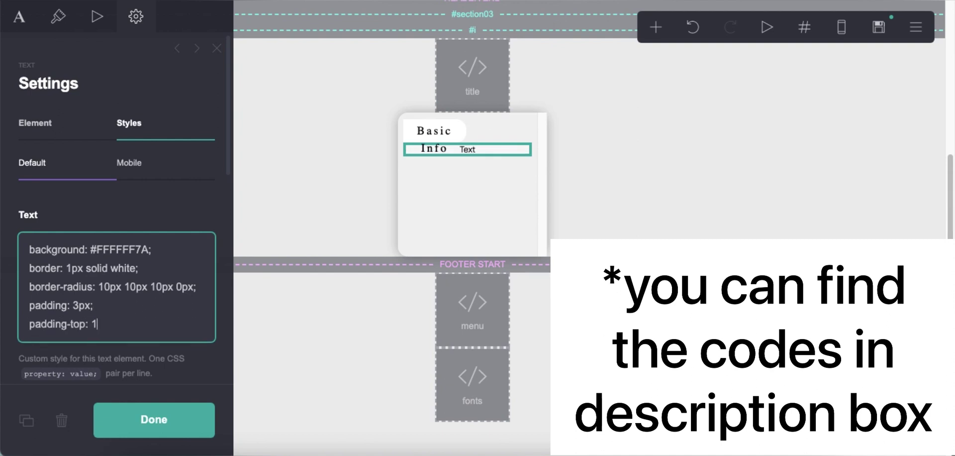
{"action": "type", "text": "0px;"}
{"action": "key", "text": "Return"}
Add width: 15em, height: 4em and overflow-y: scroll to the second text's custom style
{"action": "type", "text": "width: 15em;"}
{"action": "key", "text": "Return"}
{"action": "type", "text": "height: 5em;"}
{"action": "key", "text": "Left"}
{"action": "key", "text": "Left"}
{"action": "key", "text": "Left"}
{"action": "key", "text": "BackSpace"}
{"action": "type", "text": "4"}
{"action": "key", "text": "End"}
{"action": "key", "text": "Return"}
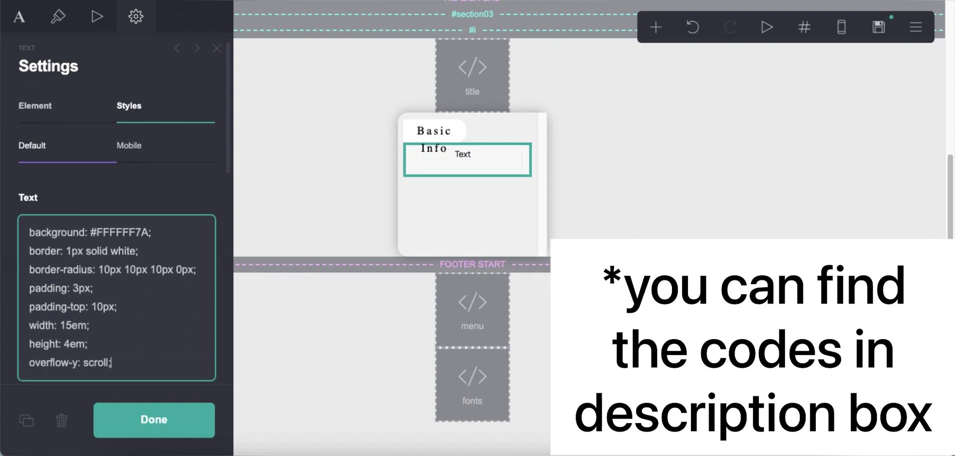
Replace the second text's placeholder content with the word "info" repeated over several lines
{"action": "left_click", "coordinate": [20, 17]}
{"action": "double_click", "coordinate": [79, 108]}
{"action": "key", "text": "BackSpace"}
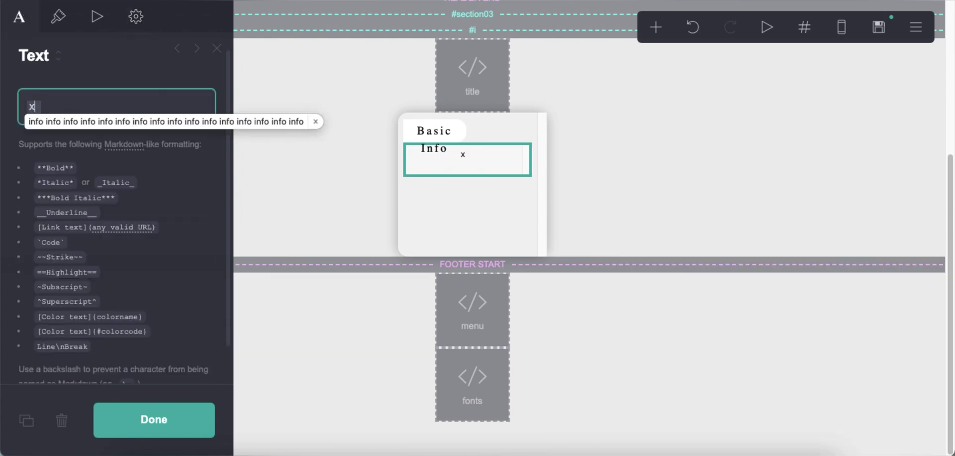
{"action": "left_click", "coordinate": [112, 120]}
{"action": "left_click", "coordinate": [802, 185]}
{"action": "left_click", "coordinate": [530, 163]}
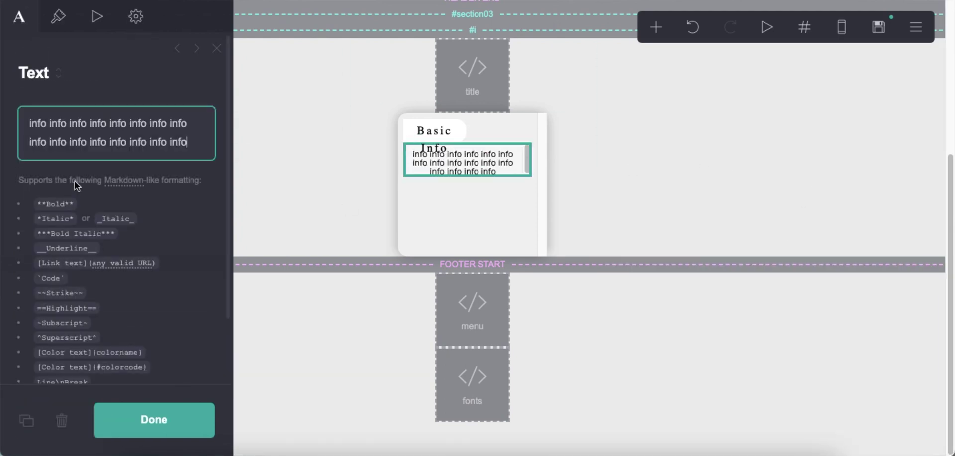
Add bottom: 10px to the info text's custom style
{"action": "left_click", "coordinate": [134, 17]}
{"action": "left_click", "coordinate": [151, 295]}
{"action": "type", "text": "bottom: 10px;"}
{"action": "left_click", "coordinate": [645, 206]}
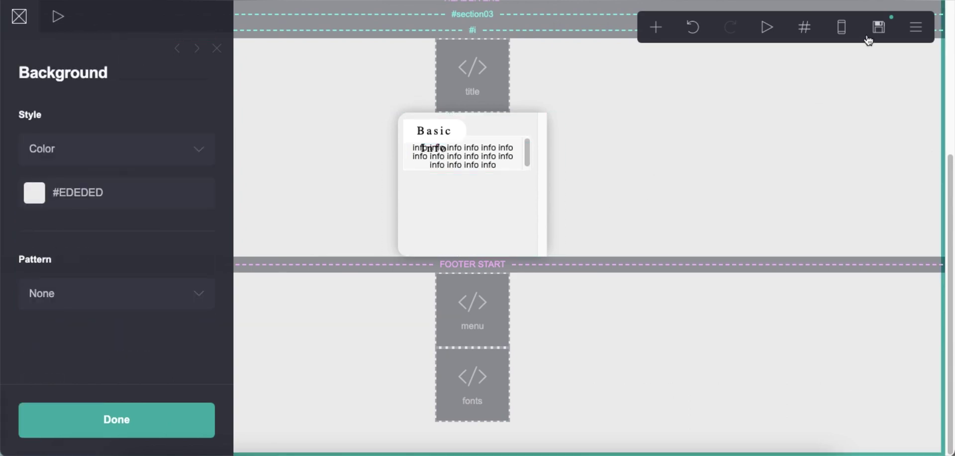
Save the site as a template and check the layout in the demo
{"action": "left_click", "coordinate": [878, 27]}
{"action": "left_click", "coordinate": [157, 410]}
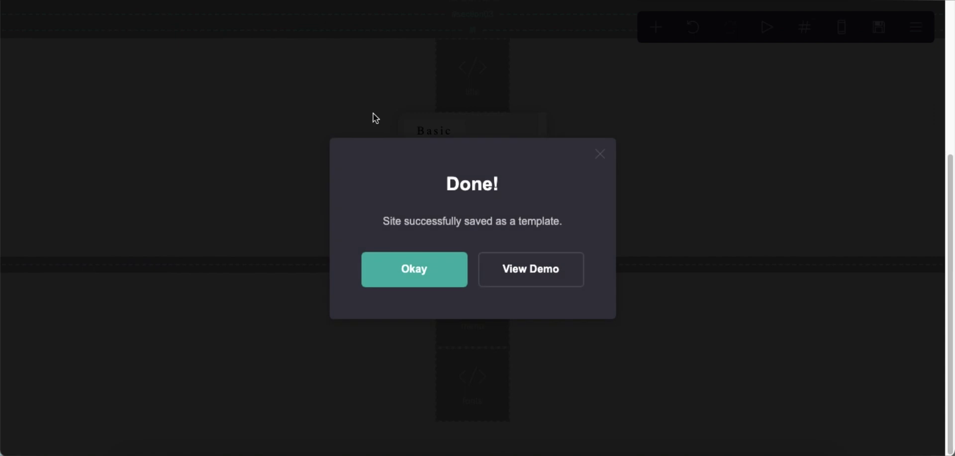
{"action": "left_click", "coordinate": [531, 268]}
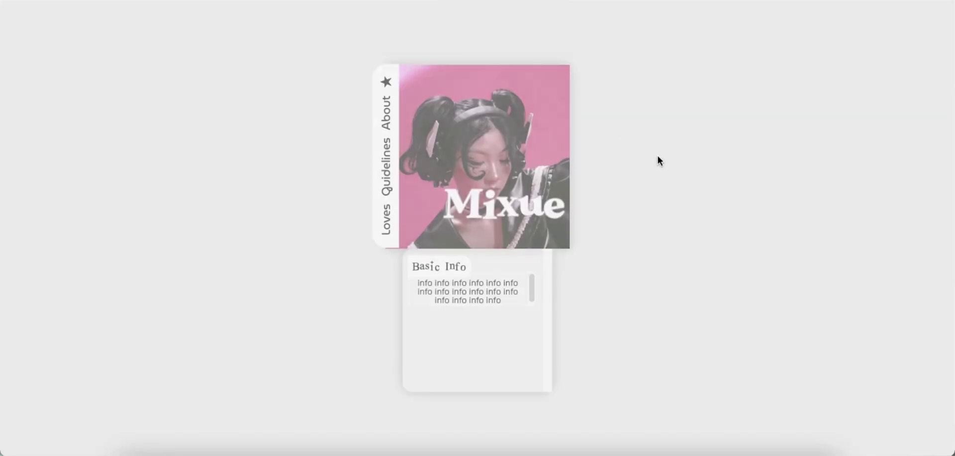
{"action": "key", "text": "ctrl+w"}
{"action": "left_click", "coordinate": [423, 263]}
Remove the width: 5.5em custom style from the info text's mobile styles
{"action": "left_click", "coordinate": [451, 130]}
{"action": "left_click", "coordinate": [842, 30]}
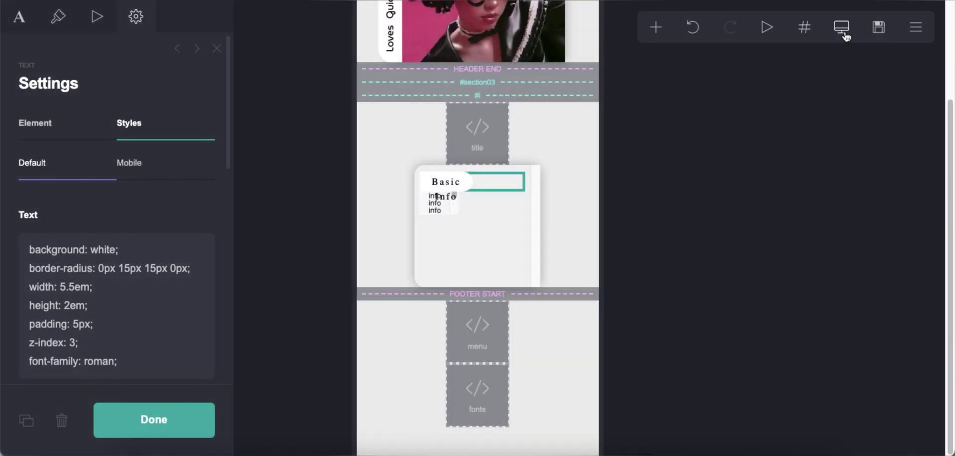
{"action": "left_click", "coordinate": [844, 35]}
{"action": "left_click", "coordinate": [457, 263]}
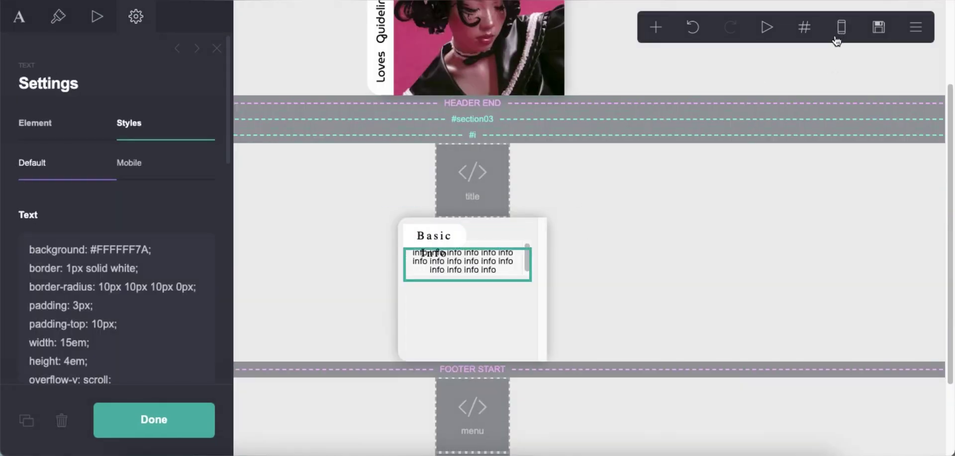
{"action": "left_click", "coordinate": [840, 30]}
{"action": "scroll", "coordinate": [210, 281], "scroll_direction": "down", "scroll_amount": 1}
{"action": "left_click", "coordinate": [145, 148]}
{"action": "triple_click", "coordinate": [128, 229]}
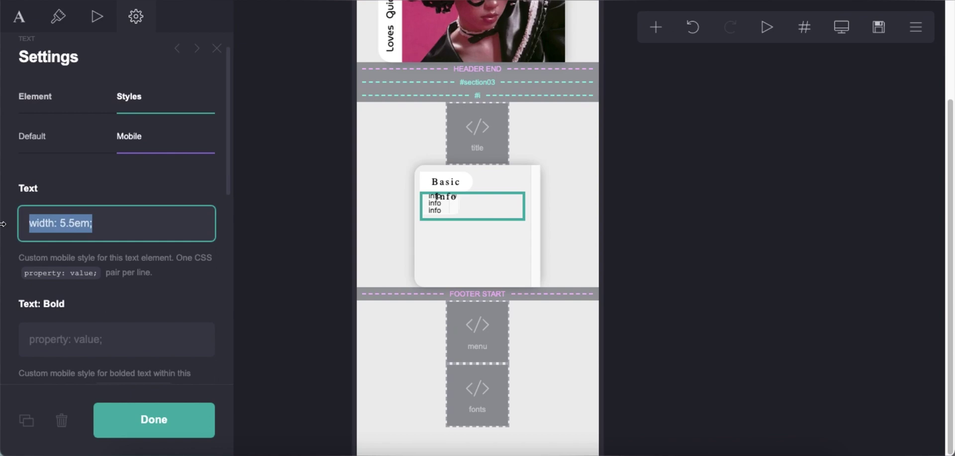
{"action": "key", "text": "BackSpace"}
{"action": "left_click", "coordinate": [76, 275]}
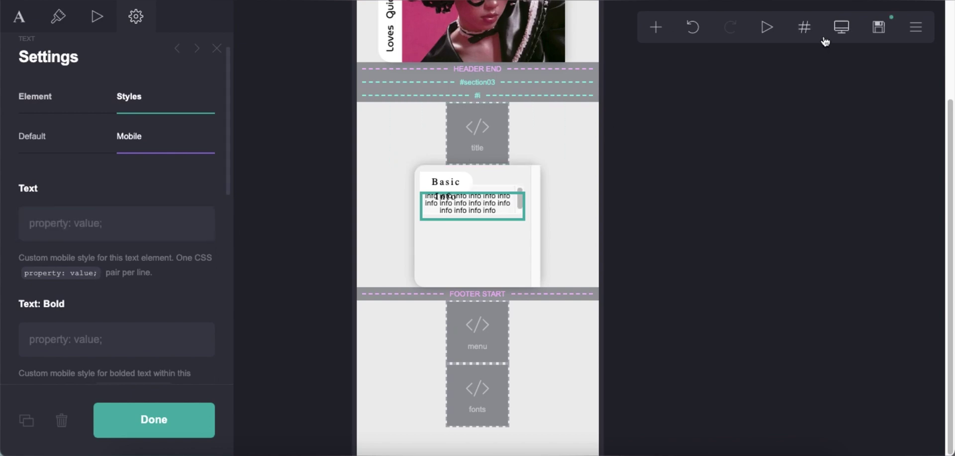
Duplicate the "Basic Info" heading in the desktop view, place the copy below the info text and change it to "i Like"
{"action": "left_click", "coordinate": [841, 27]}
{"action": "left_click", "coordinate": [427, 242]}
{"action": "left_click", "coordinate": [26, 420]}
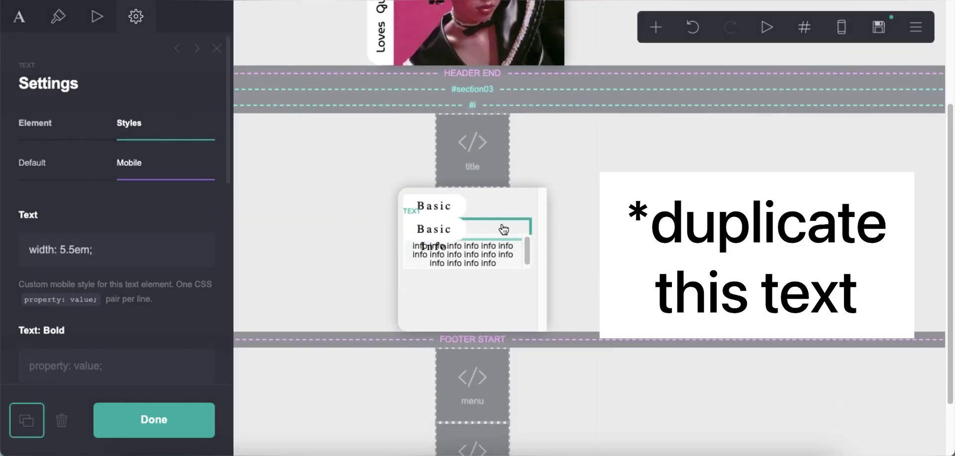
{"action": "left_click", "coordinate": [8, 26]}
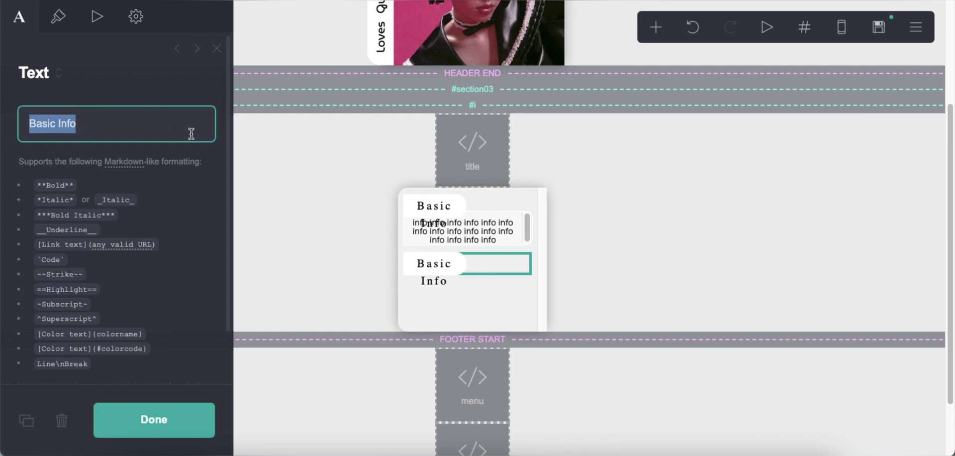
{"action": "type", "text": "i Like"}
Duplicate the info text and place the copy beneath the "i Like" heading
{"action": "left_click", "coordinate": [463, 231]}
{"action": "left_click", "coordinate": [25, 421]}
{"action": "mouse_move", "coordinate": [443, 243]}
{"action": "left_mouse_down"}
{"action": "mouse_move", "coordinate": [447, 276]}
{"action": "mouse_move", "coordinate": [447, 249]}
{"action": "left_mouse_up"}
Duplicate the heading once more, move the copy below the second info text and change it to "Links!"
{"action": "left_click", "coordinate": [436, 219]}
{"action": "left_click", "coordinate": [26, 420]}
{"action": "left_click_drag", "start_coordinate": [513, 205], "coordinate": [513, 256]}
{"action": "left_click", "coordinate": [20, 123]}
{"action": "type", "text": "Links!"}
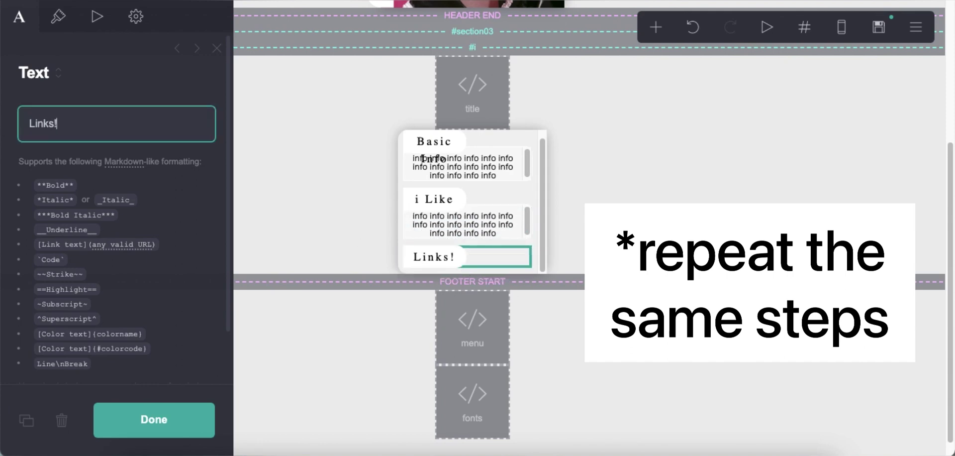
Duplicate the info text again and place the copy beneath the "Links!" heading
{"action": "left_click", "coordinate": [488, 222]}
{"action": "left_click", "coordinate": [26, 420]}
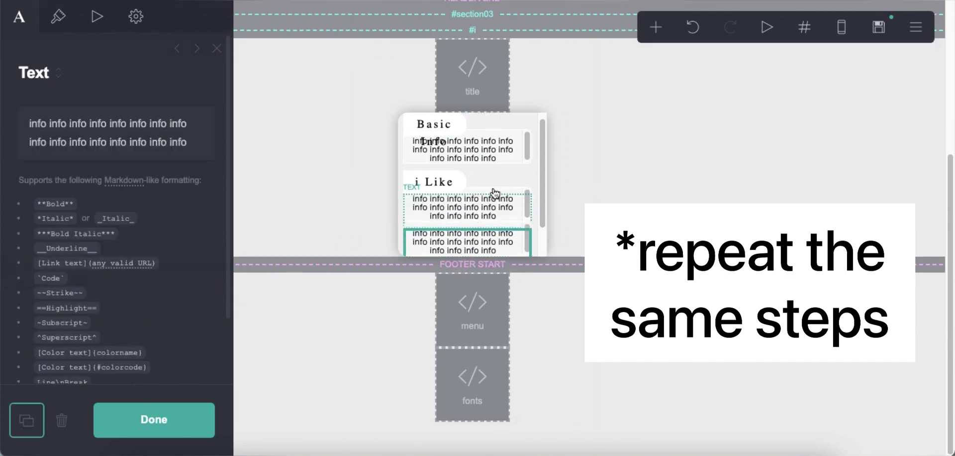
{"action": "scroll", "coordinate": [497, 177], "scroll_direction": "down", "scroll_amount": 1}
{"action": "left_click_drag", "start_coordinate": [483, 208], "coordinate": [478, 241]}
{"action": "left_click", "coordinate": [576, 218]}
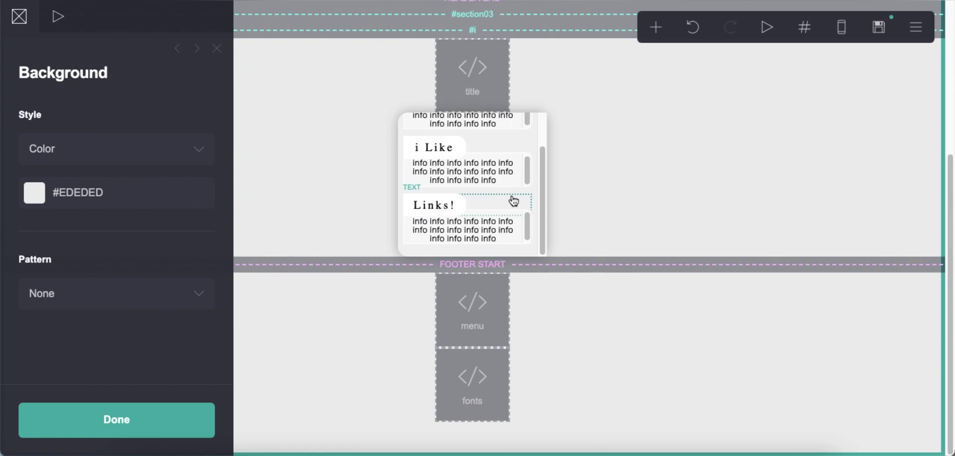
Add position: absolute, bottom: 1.5em and right: 1em to the scrolling container's default custom style
{"action": "scroll", "coordinate": [514, 200], "scroll_direction": "up", "scroll_amount": 2}
{"action": "left_click", "coordinate": [841, 27]}
{"action": "left_click", "coordinate": [841, 26]}
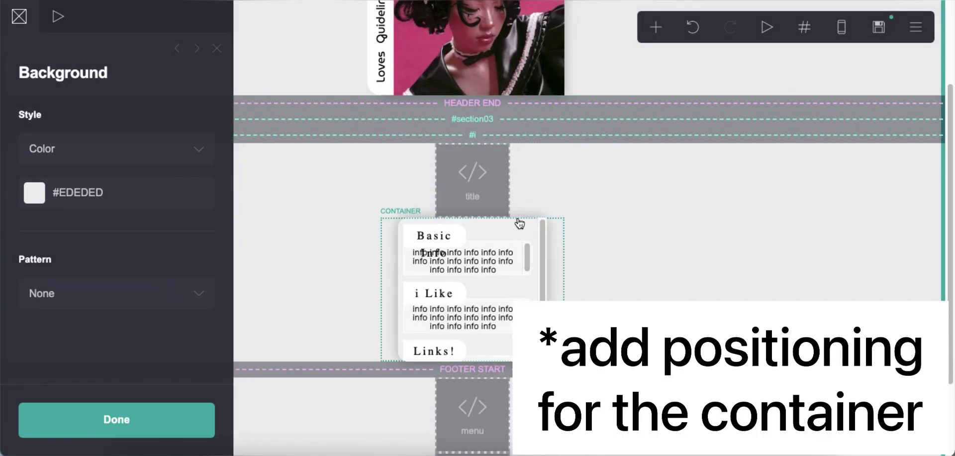
{"action": "left_click", "coordinate": [519, 222]}
{"action": "left_click", "coordinate": [143, 233]}
{"action": "key", "text": "Return"}
{"action": "type", "text": "poi"}
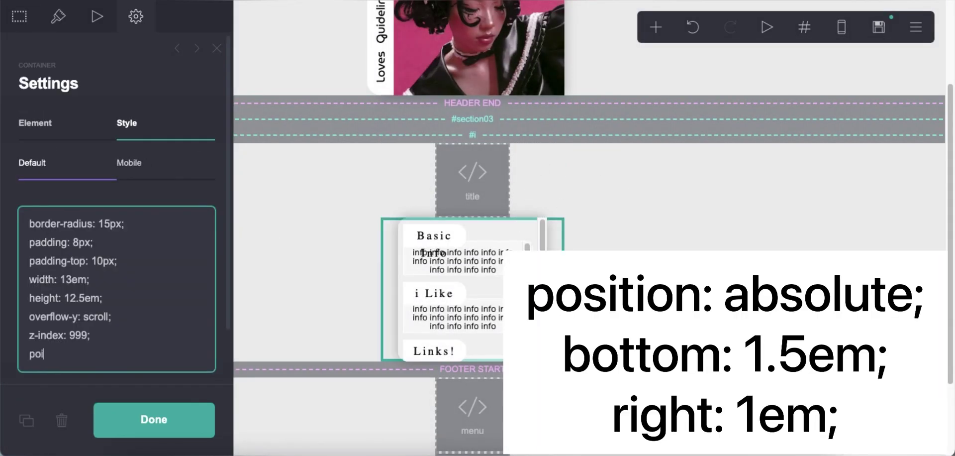
{"action": "type", "text": "ition: absolu"}
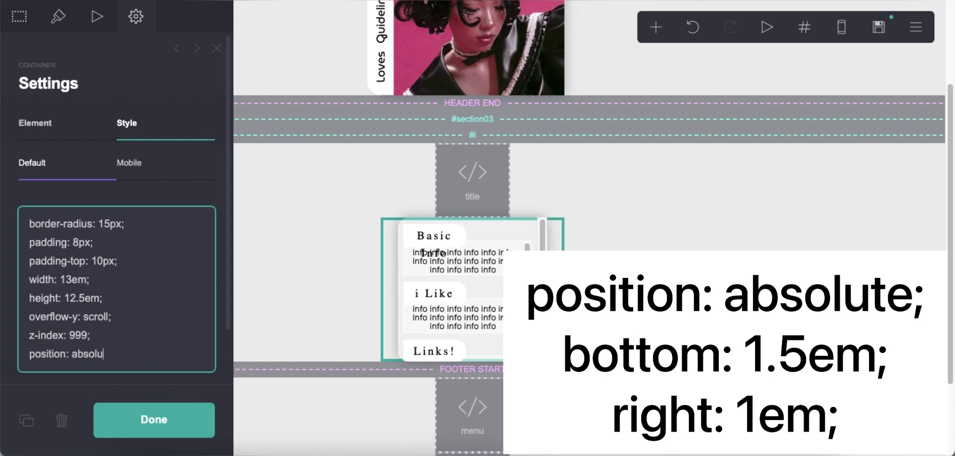
{"action": "type", "text": "te;"}
{"action": "key", "text": "Return"}
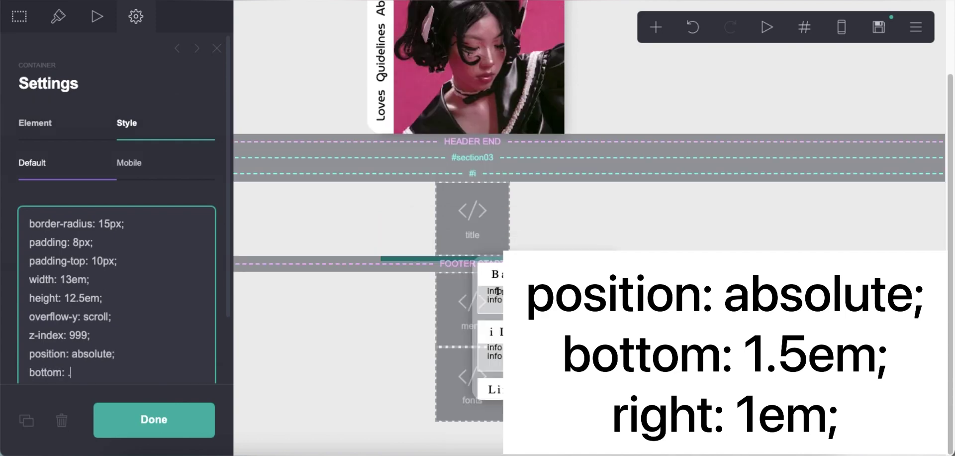
{"action": "type", "text": "bottom: 1.5em;"}
{"action": "key", "text": "Return"}
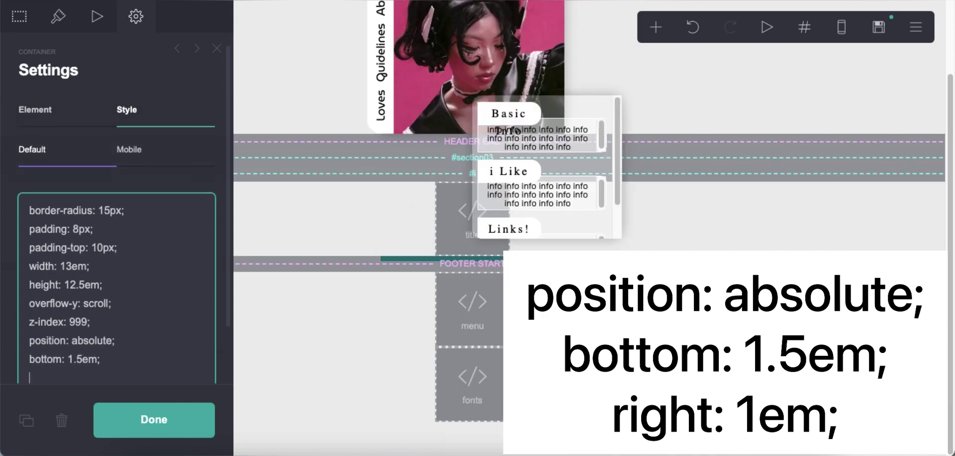
{"action": "type", "text": "right: 1em;"}
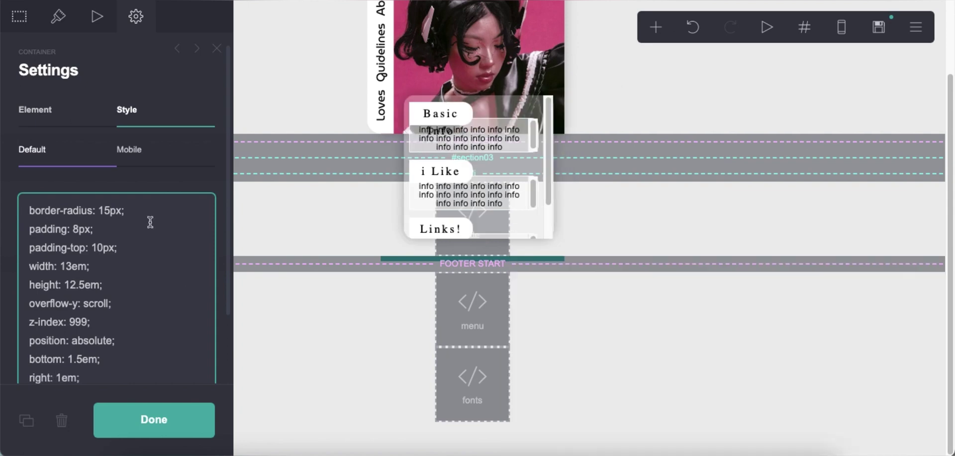
Give the scrolling container the mobile custom style right: 2em and return to the desktop view
{"action": "left_click", "coordinate": [148, 164]}
{"action": "left_click", "coordinate": [839, 27]}
{"action": "left_click", "coordinate": [115, 214]}
{"action": "type", "text": "right: 2"}
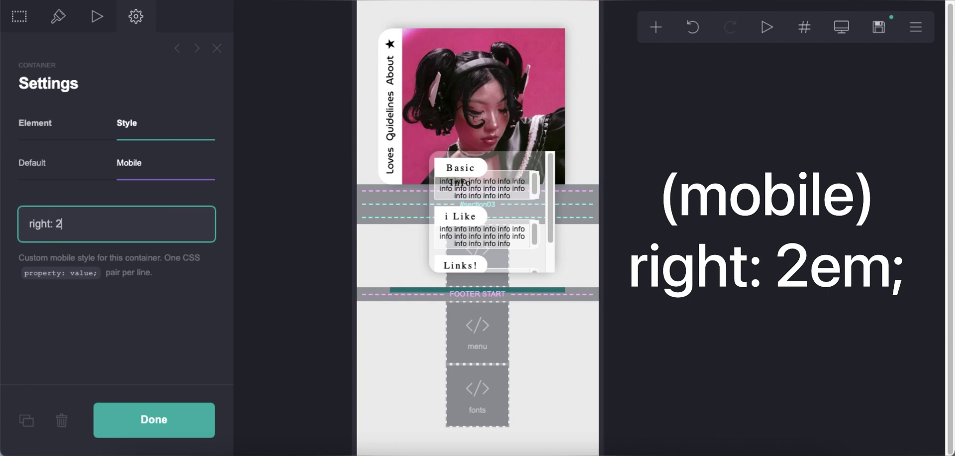
{"action": "type", "text": "em;"}
{"action": "left_click", "coordinate": [842, 27]}
{"action": "left_click", "coordinate": [654, 320]}
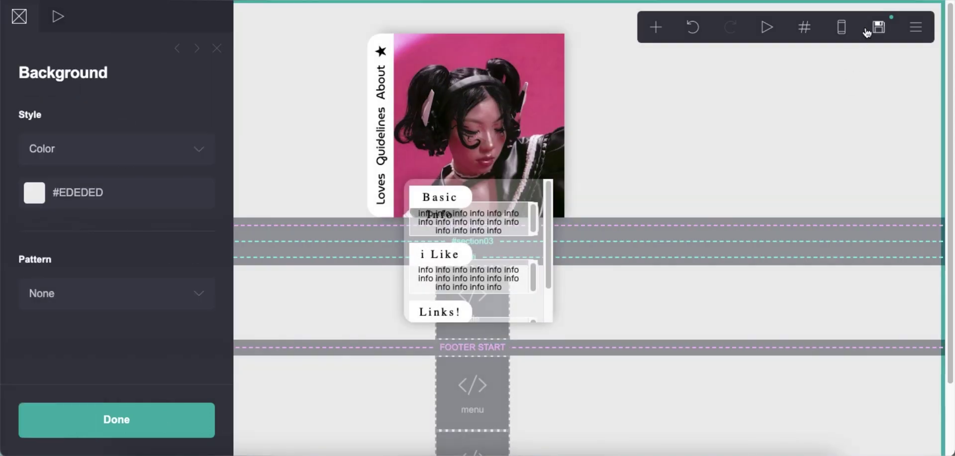
Save the repositioned layout as a template and review its demo page
{"action": "left_click", "coordinate": [879, 27]}
{"action": "left_click", "coordinate": [172, 404]}
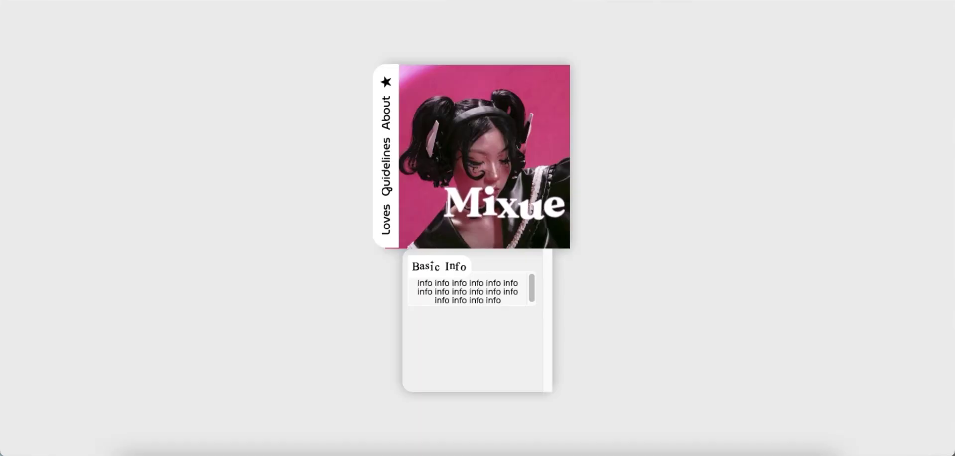
{"action": "scroll", "coordinate": [508, 232], "scroll_direction": "down", "scroll_amount": 1}
{"action": "scroll", "coordinate": [508, 232], "scroll_direction": "up", "scroll_amount": 1}
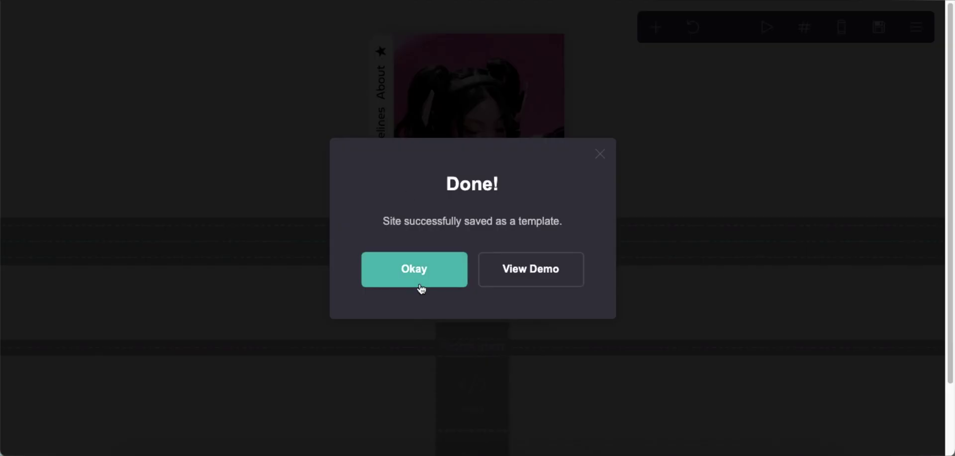
{"action": "left_click", "coordinate": [419, 280]}
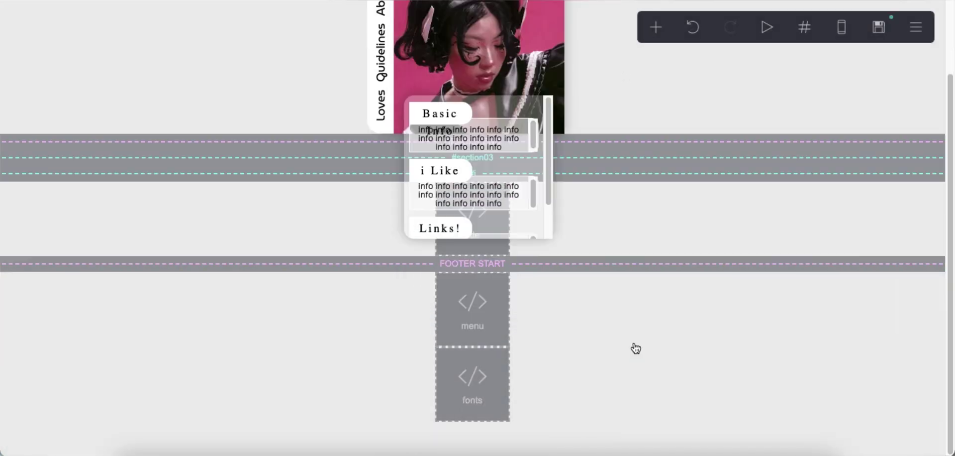
Add a code embed labelled "hide scrollbar" at the page's end and paste the copied scrollbar code into it
{"action": "left_click", "coordinate": [656, 27]}
{"action": "left_click", "coordinate": [613, 280]}
{"action": "double_click", "coordinate": [106, 275]}
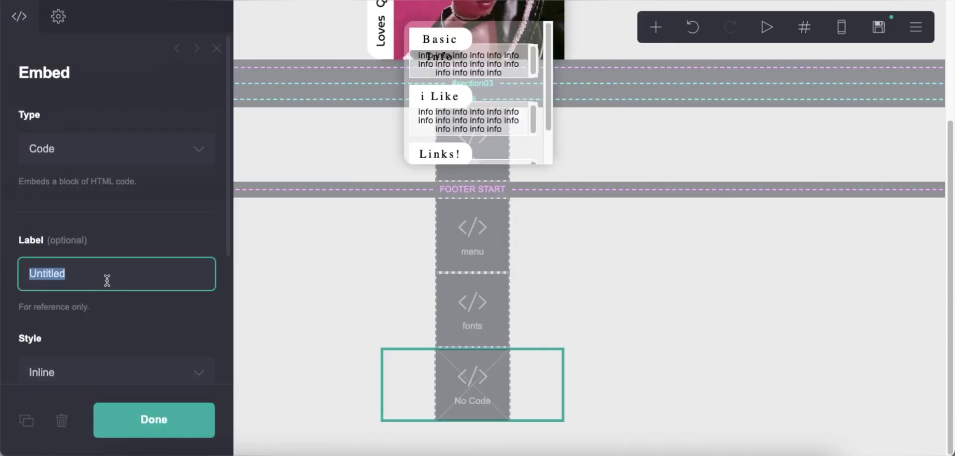
{"action": "type", "text": "hide scrollbar"}
{"action": "scroll", "coordinate": [116, 224], "scroll_direction": "down", "scroll_amount": 5}
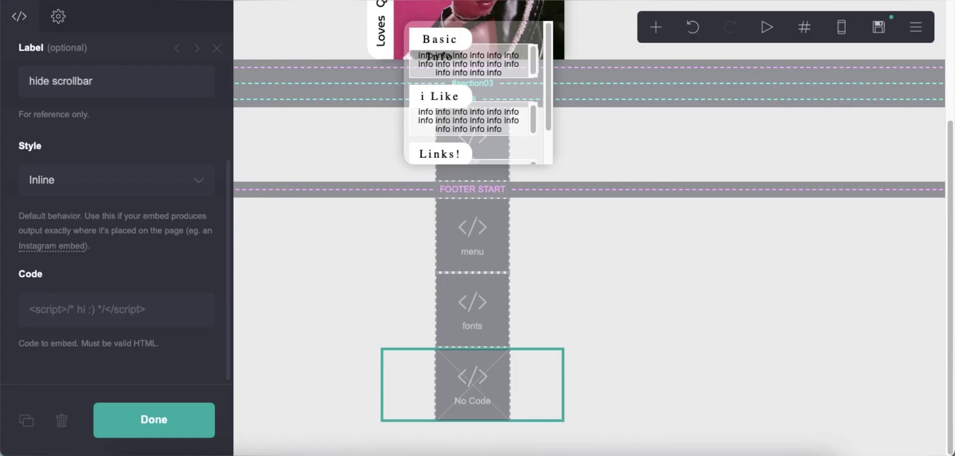
{"action": "right_click", "coordinate": [102, 307]}
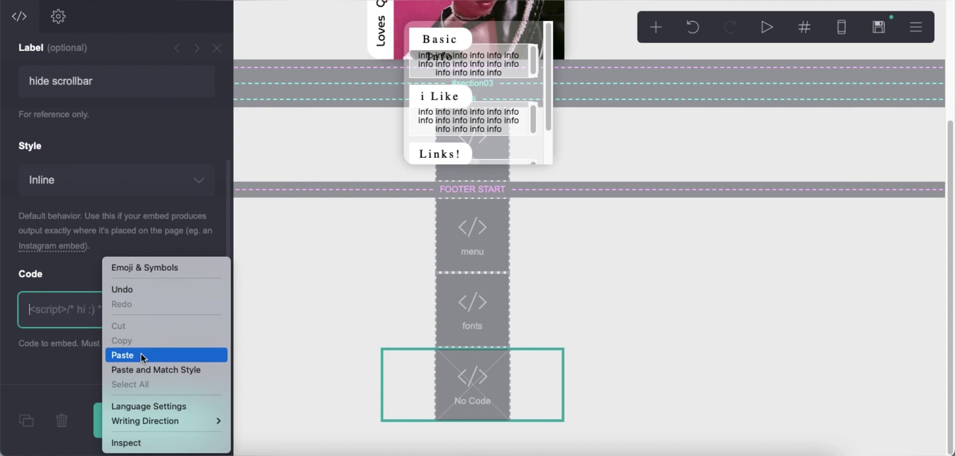
{"action": "left_click", "coordinate": [140, 353]}
{"action": "left_click", "coordinate": [703, 248]}
Save the site again and check the scrollbars and container scrolling in the demo
{"action": "left_click", "coordinate": [893, 31]}
{"action": "left_click", "coordinate": [124, 426]}
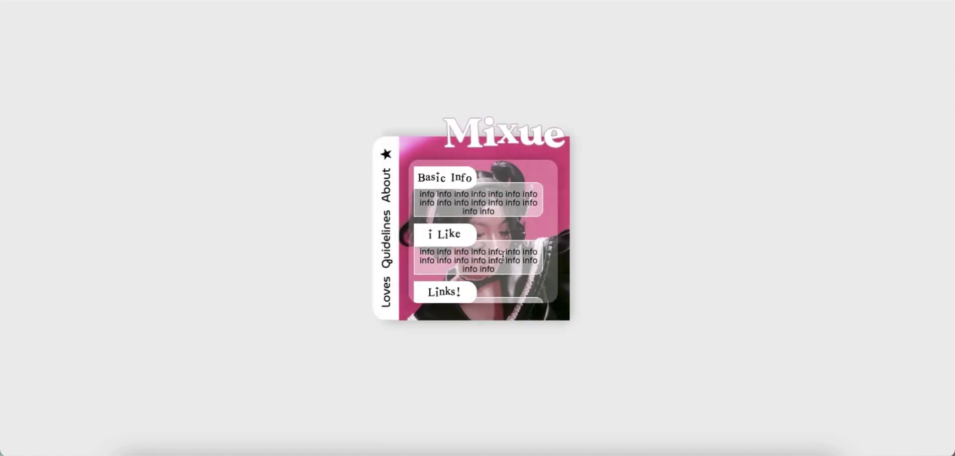
{"action": "scroll", "coordinate": [523, 267], "scroll_direction": "down", "scroll_amount": 1}
{"action": "scroll", "coordinate": [547, 248], "scroll_direction": "up", "scroll_amount": 1}
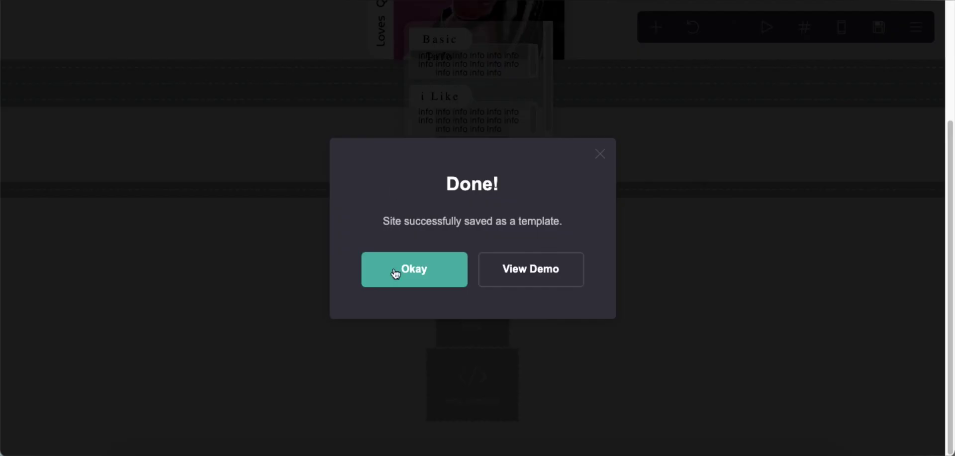
{"action": "left_click", "coordinate": [396, 271]}
Add a text element and place it just above the footer start
{"action": "left_click", "coordinate": [655, 27]}
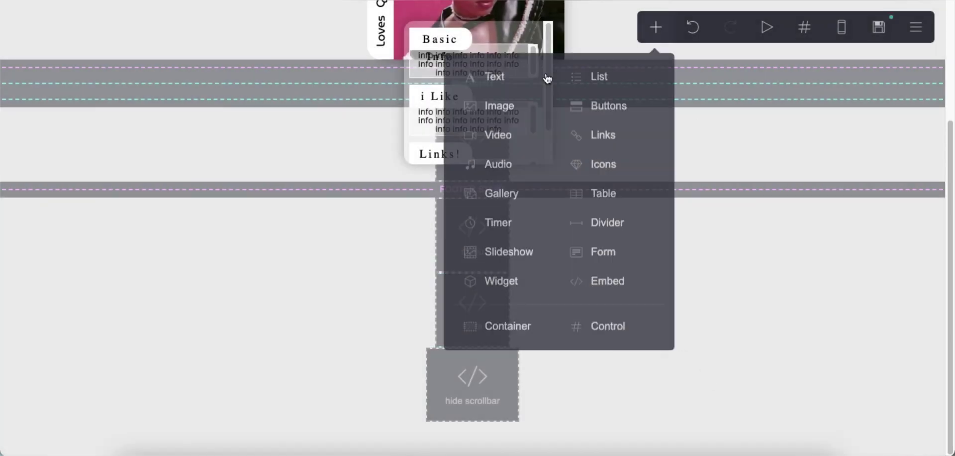
{"action": "left_click", "coordinate": [496, 76]}
{"action": "left_click_drag", "start_coordinate": [439, 402], "coordinate": [410, 149]}
Replace the new text's content with "Copyright ©", the creator's handle and "2022."
{"action": "double_click", "coordinate": [37, 124]}
{"action": "type", "text": "Copyright"}
{"action": "right_click", "coordinate": [123, 126]}
{"action": "left_click", "coordinate": [161, 217]}
{"action": "type", "text": "jjuniiy 2022."}
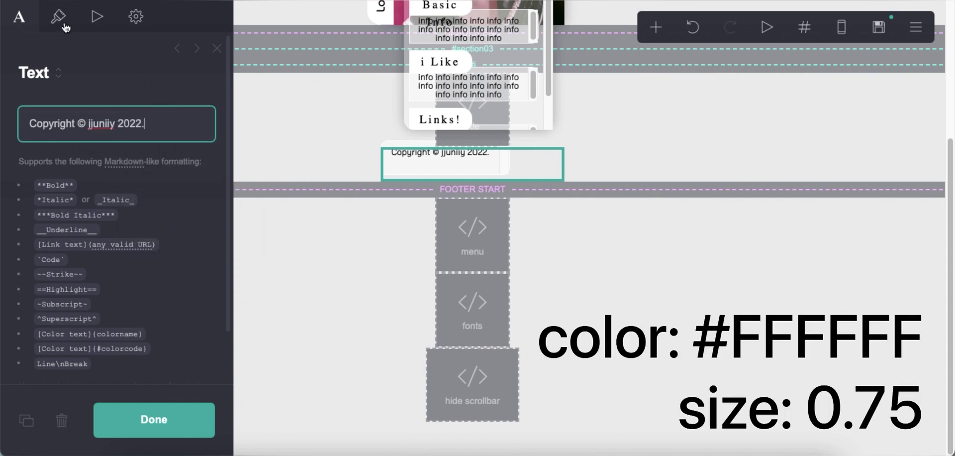
Set the copyright text's color to #FFFFFF
{"action": "left_click", "coordinate": [58, 16]}
{"action": "left_click", "coordinate": [49, 184]}
{"action": "left_click", "coordinate": [79, 121]}
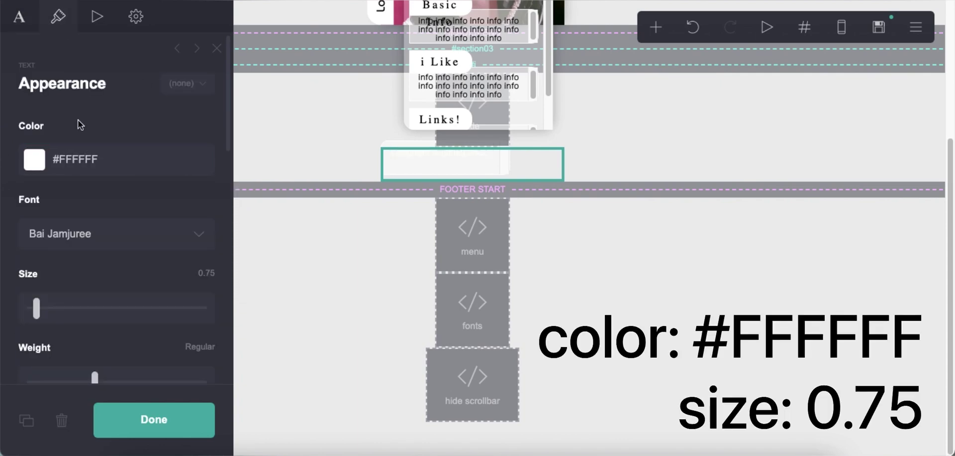
Clear all inherited declarations from the copyright text's default custom style
{"action": "left_click", "coordinate": [136, 17]}
{"action": "left_click", "coordinate": [40, 164]}
{"action": "right_click", "coordinate": [166, 308]}
{"action": "left_click", "coordinate": [197, 311]}
{"action": "key", "text": "BackSpace"}
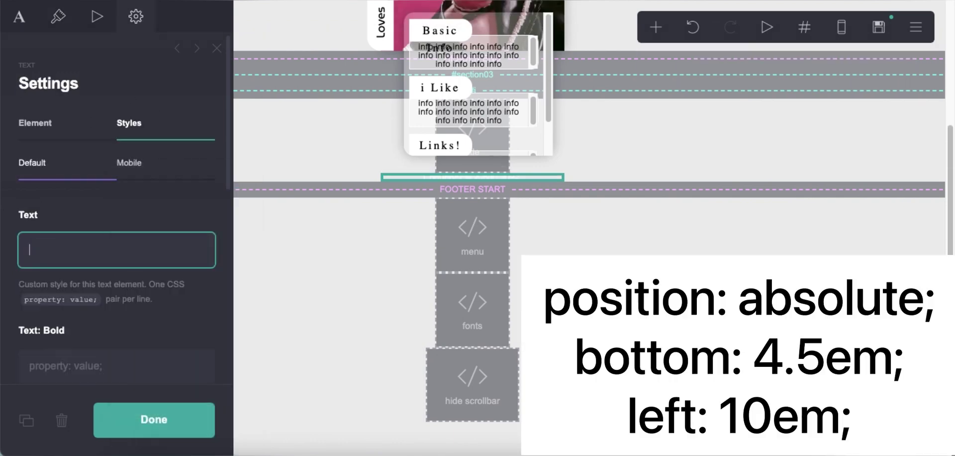
Set the copyright text's default style to position: absolute; bottom: 4.5em; left: 10em; and its mobile style to left: 1em;
{"action": "type", "text": "position: absolu"}
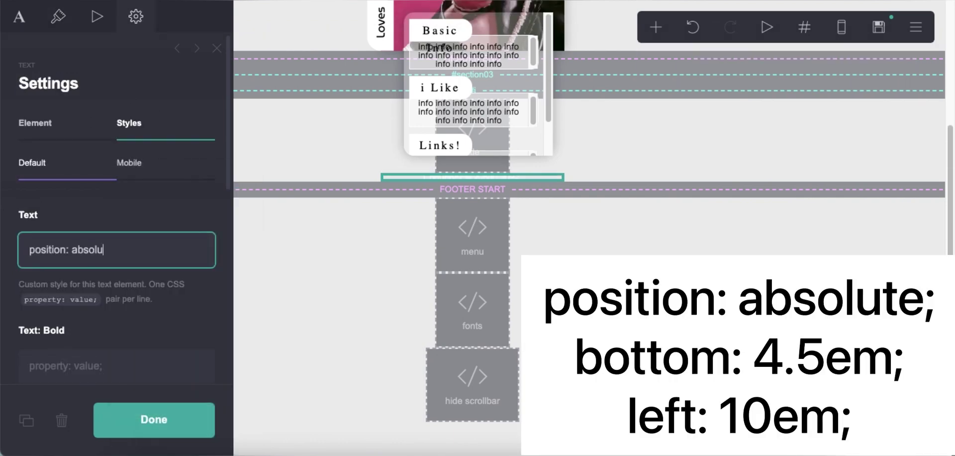
{"action": "type", "text": "te;"}
{"action": "key", "text": "Return"}
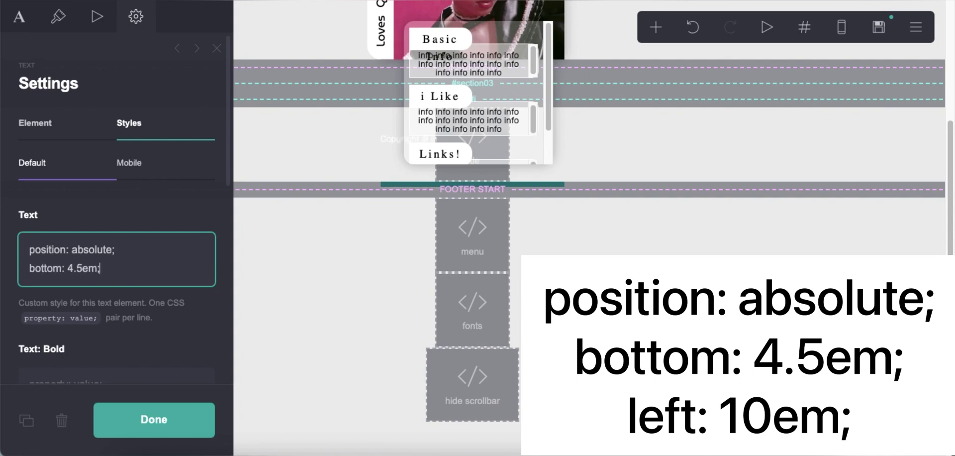
{"action": "type", "text": "bottom: 4.5em;"}
{"action": "key", "text": "Return"}
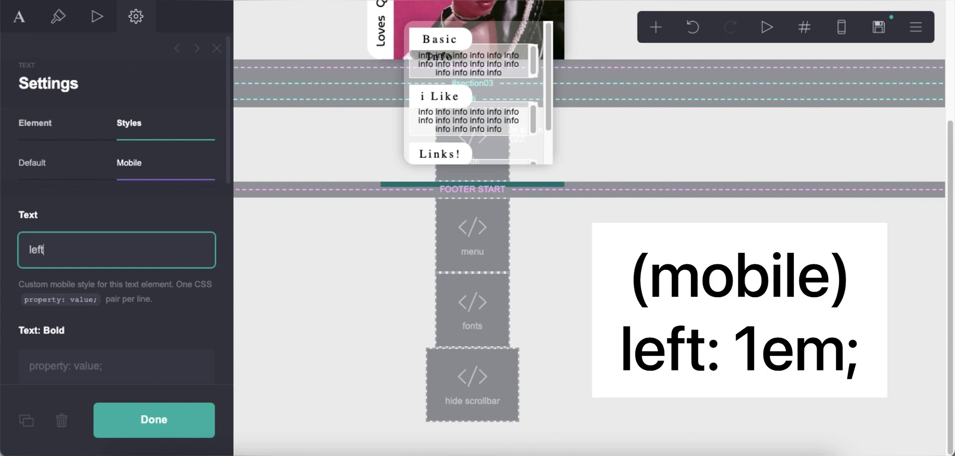
Save the site as a template and test the star link in the demo
{"action": "key", "text": "ctrl+s"}
{"action": "key", "text": "ctrl+s"}
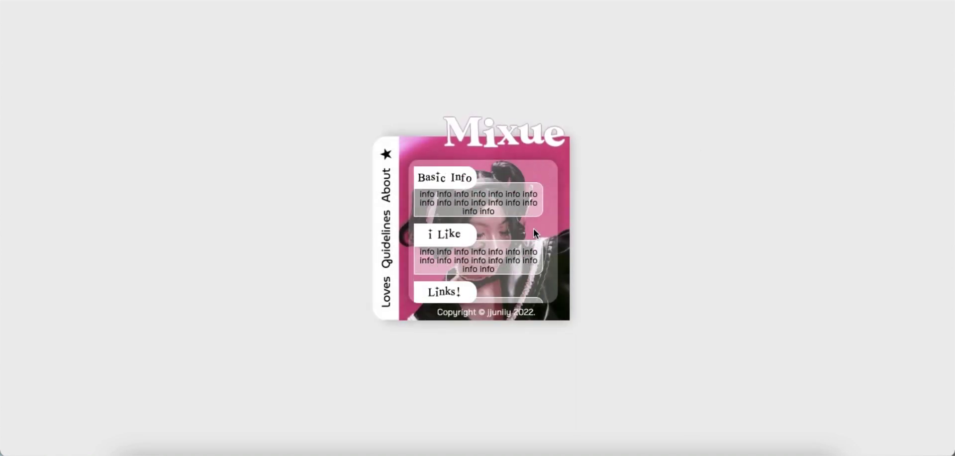
{"action": "left_click", "coordinate": [386, 154]}
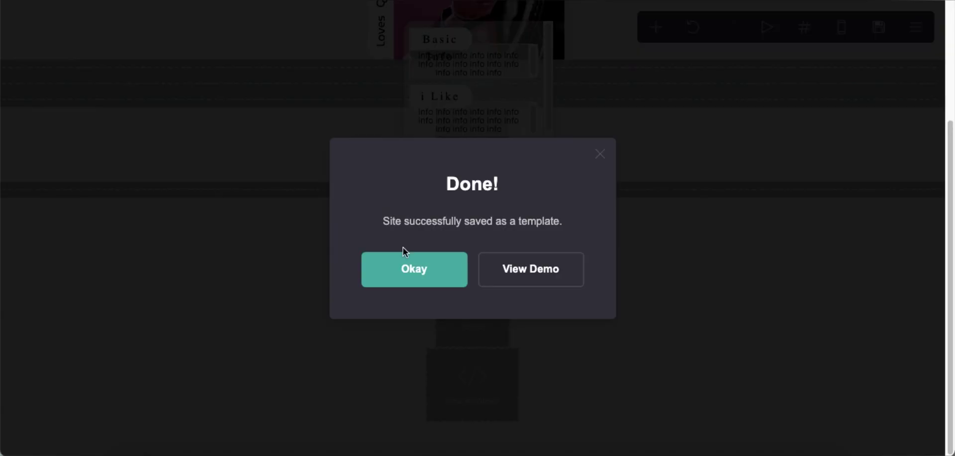
{"action": "left_click", "coordinate": [407, 262]}
Add a section break named "ii" and place it just above the footer start
{"action": "left_click", "coordinate": [654, 25]}
{"action": "left_click", "coordinate": [607, 325]}
{"action": "left_click_drag", "start_coordinate": [348, 448], "coordinate": [328, 207]}
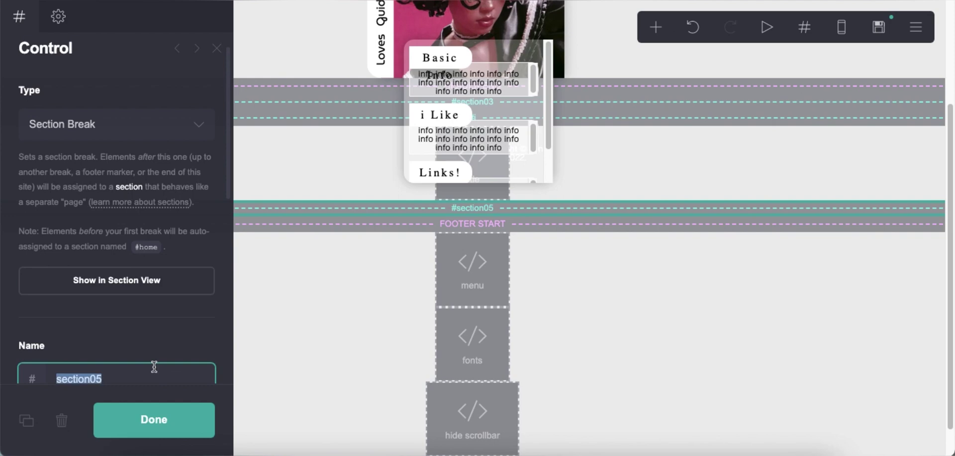
{"action": "left_click", "coordinate": [698, 369]}
Add an embed element labelled "title" between the ii section break and the footer start
{"action": "left_click", "coordinate": [656, 27]}
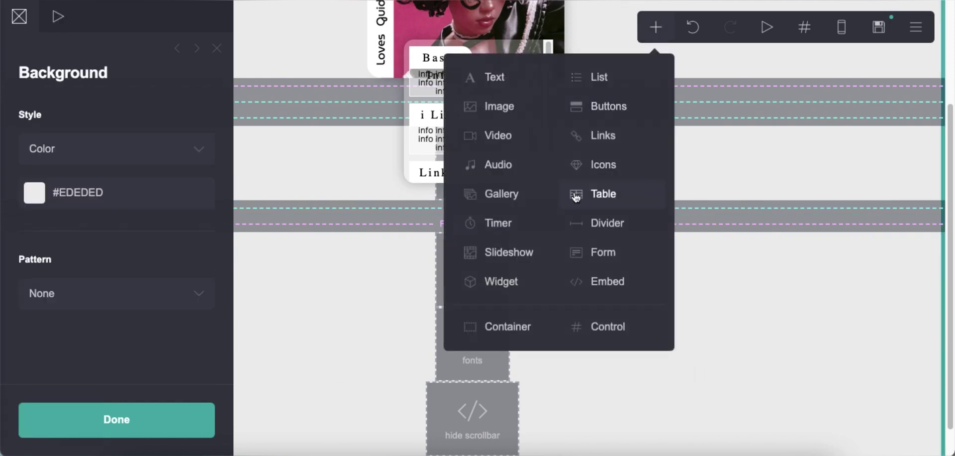
{"action": "left_click", "coordinate": [688, 106]}
{"action": "left_click", "coordinate": [655, 27]}
{"action": "left_click", "coordinate": [647, 278]}
{"action": "left_click", "coordinate": [96, 273]}
{"action": "key", "text": "ctrl+a"}
{"action": "type", "text": "title"}
{"action": "scroll", "coordinate": [97, 273], "scroll_direction": "down", "scroll_amount": 3}
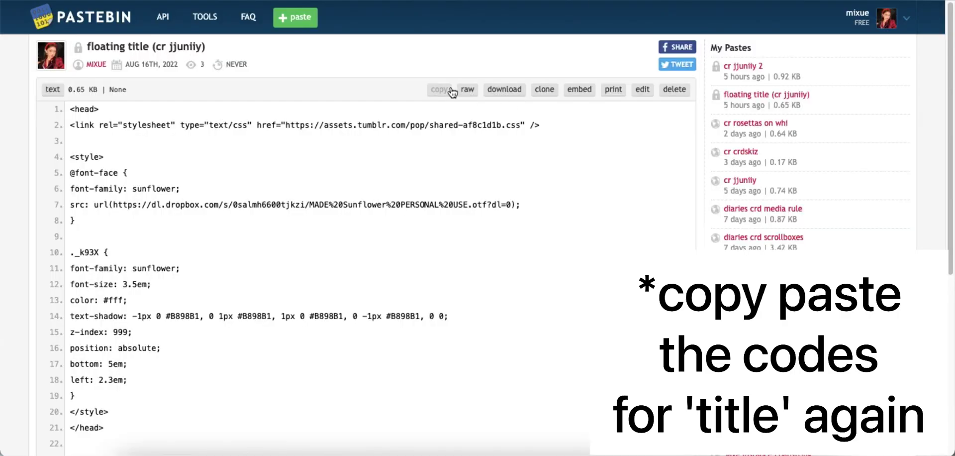
Copy the floating title code from Pastebin into the new embed and change its letters to spell "Rules"
{"action": "left_click", "coordinate": [452, 93]}
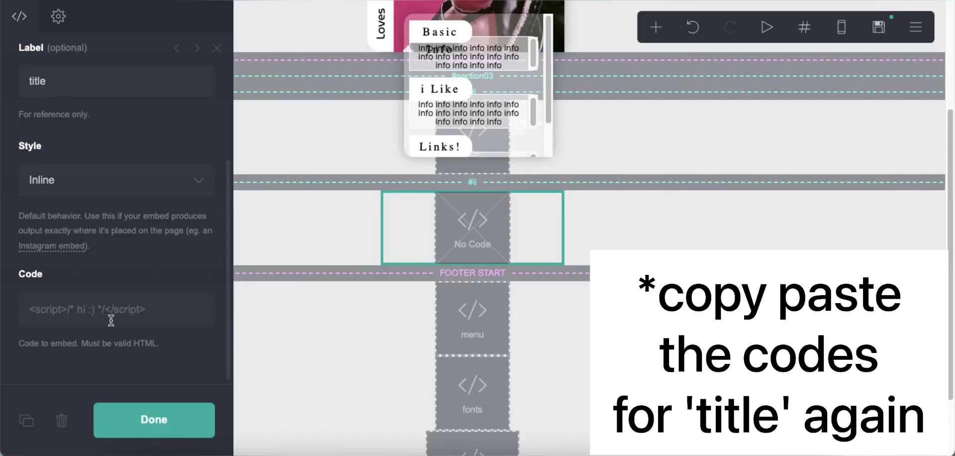
{"action": "right_click", "coordinate": [111, 320]}
{"action": "left_click", "coordinate": [139, 354]}
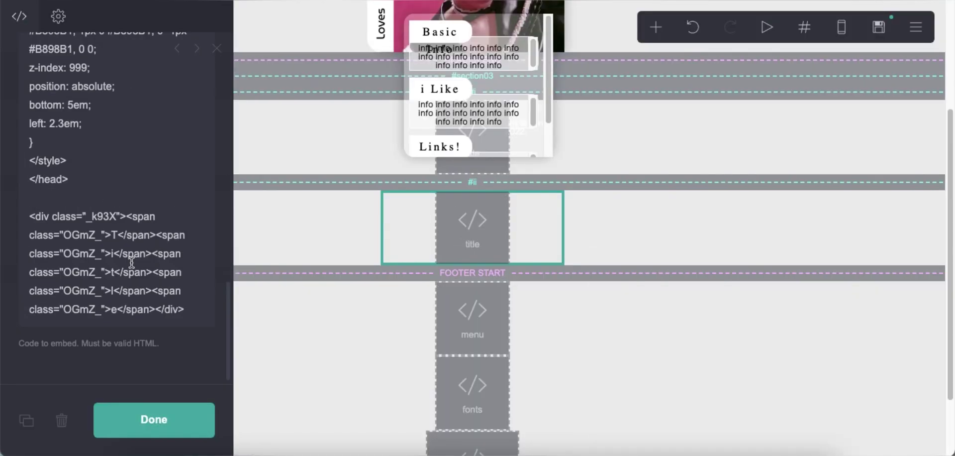
{"action": "double_click", "coordinate": [114, 235]}
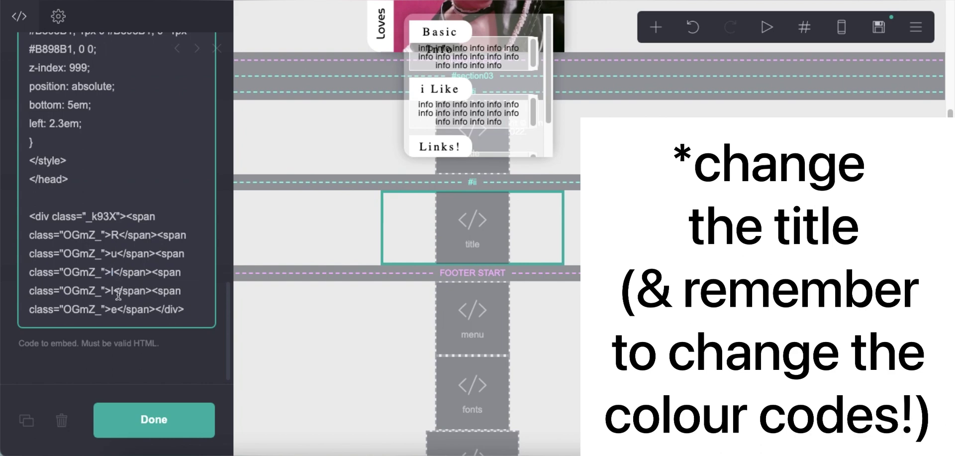
Save the site as a template and open the Guidelines section in the demo
{"action": "left_click", "coordinate": [878, 27]}
{"action": "left_click", "coordinate": [203, 406]}
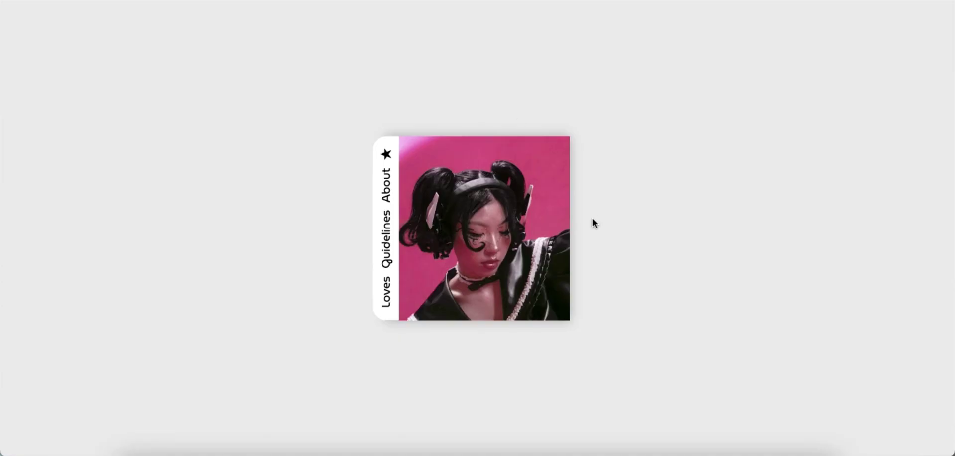
{"action": "left_click", "coordinate": [388, 248]}
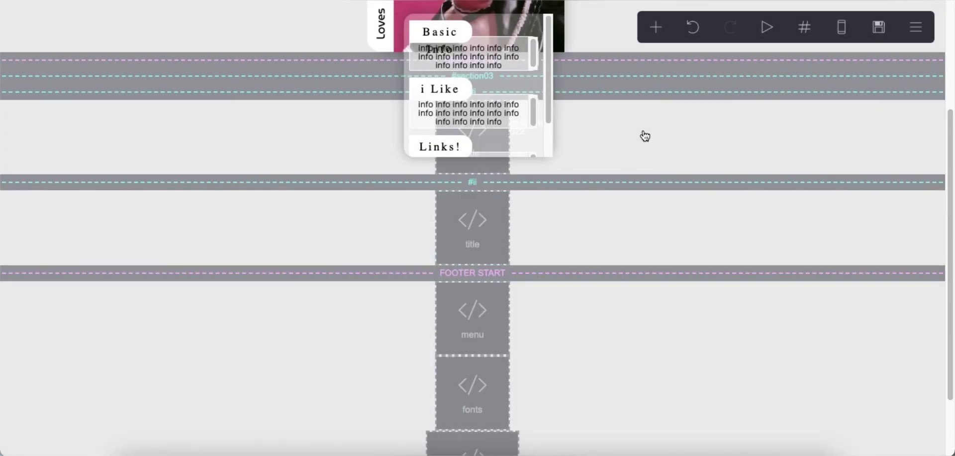
Duplicate the scrolling info container into the ii section and show that section on its own
{"action": "left_click", "coordinate": [547, 28]}
{"action": "scroll", "coordinate": [587, 94], "scroll_direction": "up", "scroll_amount": 2}
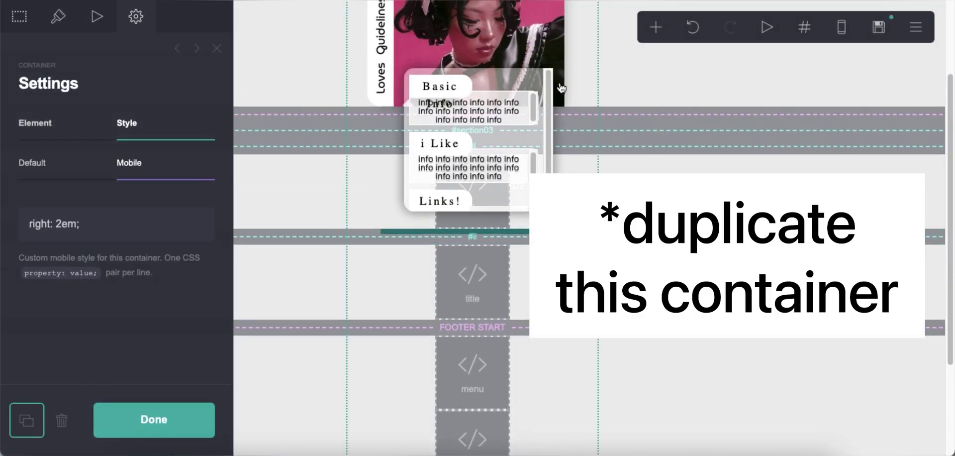
{"action": "left_click", "coordinate": [804, 26]}
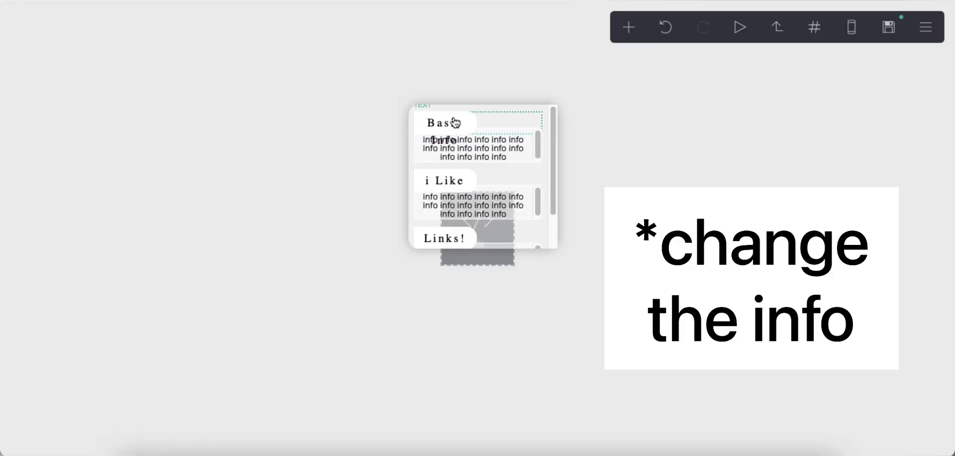
Change the duplicated container's headings to "To Know", "Go Away" and "Notes!"
{"action": "double_click", "coordinate": [444, 123]}
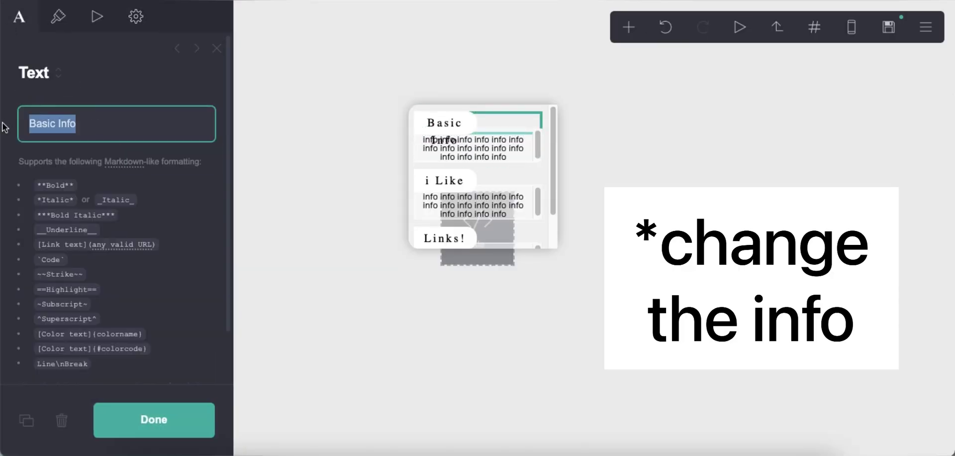
{"action": "key", "text": "Tab"}
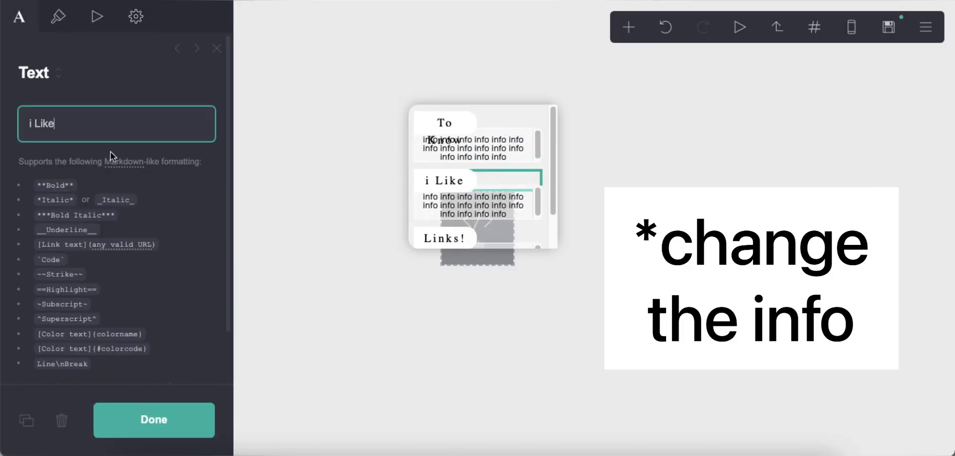
{"action": "key", "text": "Tab"}
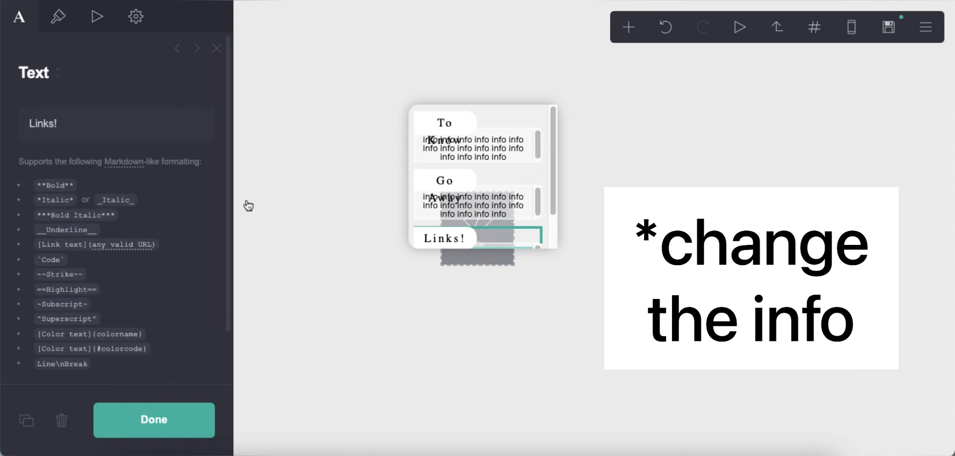
{"action": "left_click", "coordinate": [814, 27]}
{"action": "left_click", "coordinate": [852, 26]}
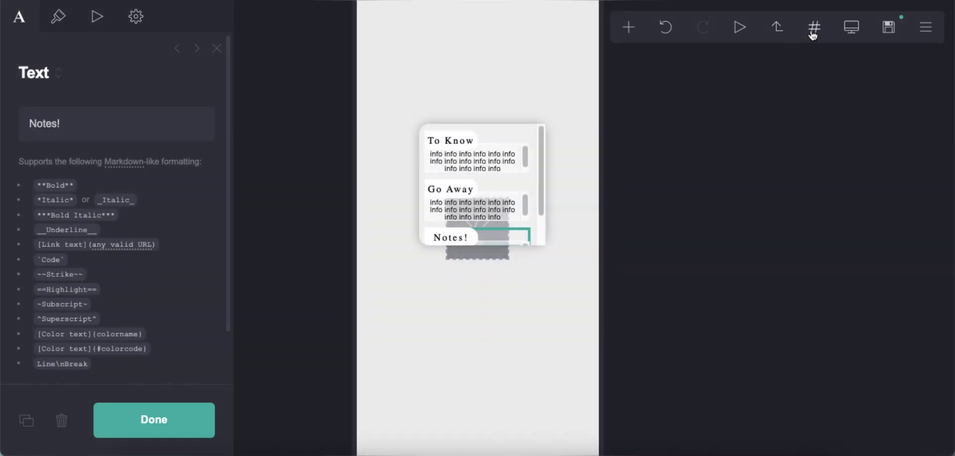
{"action": "left_click", "coordinate": [813, 28]}
{"action": "left_click", "coordinate": [778, 28]}
Save the site as a template and check the Rules page in the demo
{"action": "left_click", "coordinate": [143, 423]}
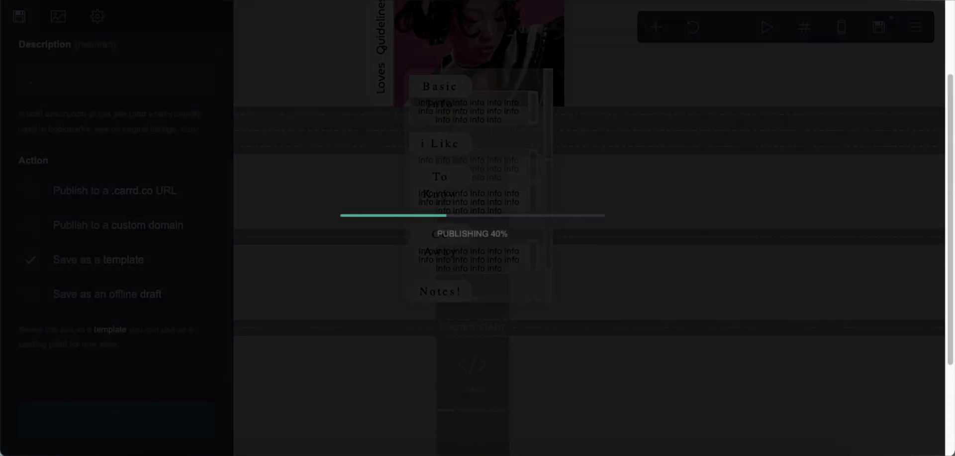
{"action": "left_click", "coordinate": [528, 273]}
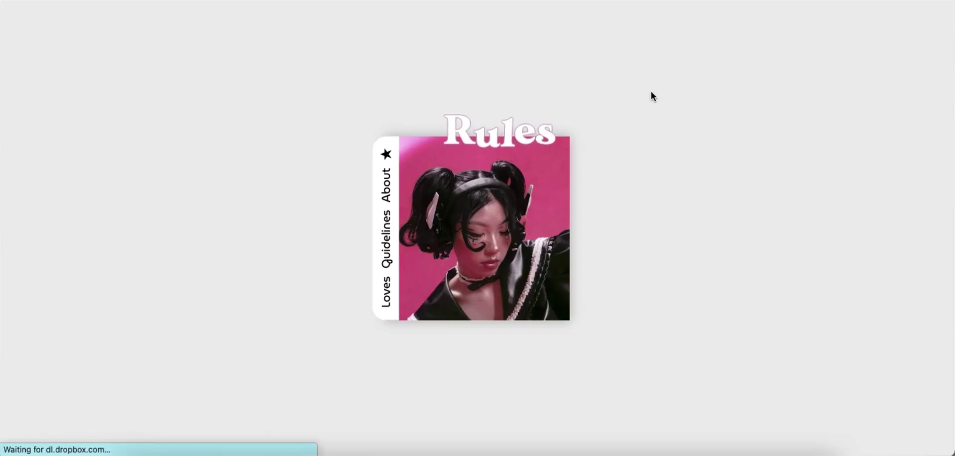
{"action": "scroll", "coordinate": [536, 224], "scroll_direction": "down", "scroll_amount": 2}
{"action": "scroll", "coordinate": [535, 223], "scroll_direction": "up", "scroll_amount": 2}
{"action": "key", "text": "ctrl+w"}
{"action": "left_click", "coordinate": [426, 269]}
Lengthen the body texts under "To Know" and "Go Away" in the ii section with more "info" filler words
{"action": "left_click", "coordinate": [806, 26]}
{"action": "left_click", "coordinate": [494, 169]}
{"action": "left_click", "coordinate": [517, 145]}
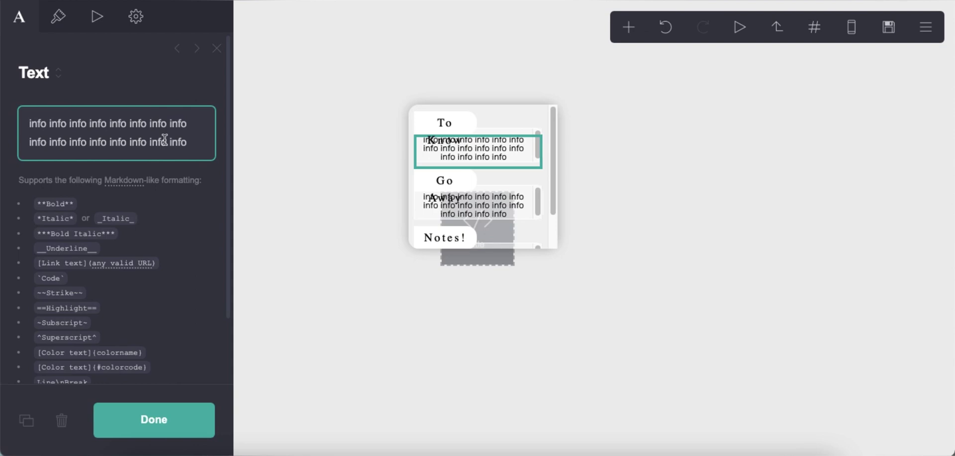
{"action": "left_click", "coordinate": [474, 200]}
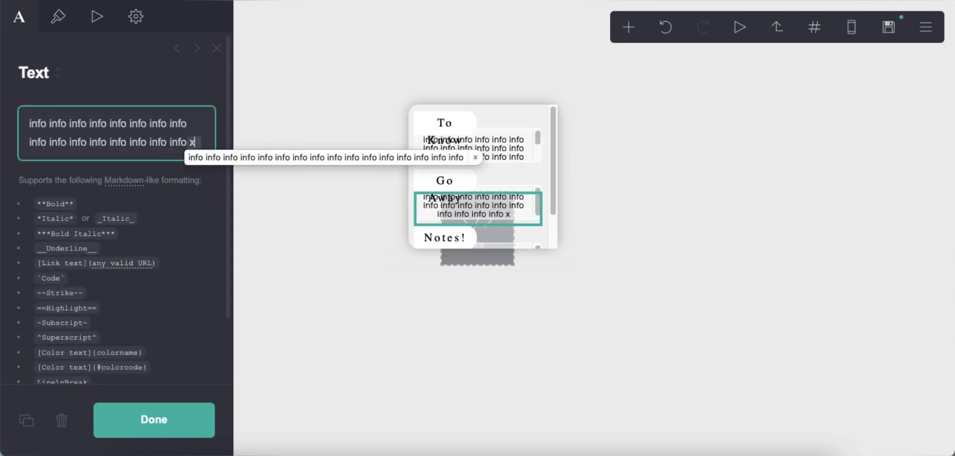
{"action": "left_click", "coordinate": [777, 31]}
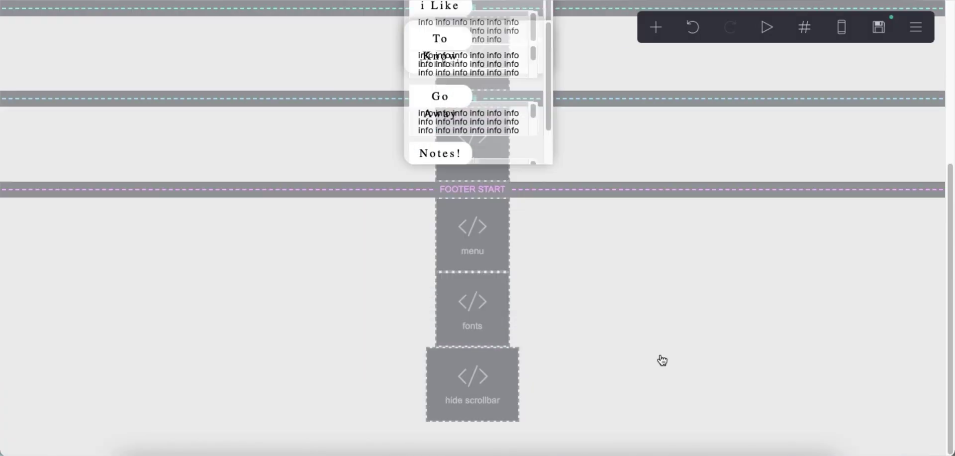
Add a text element just above the footer start reading "Copyright ©", the creator's handle and the year
{"action": "left_click", "coordinate": [665, 32]}
{"action": "left_click", "coordinate": [477, 72]}
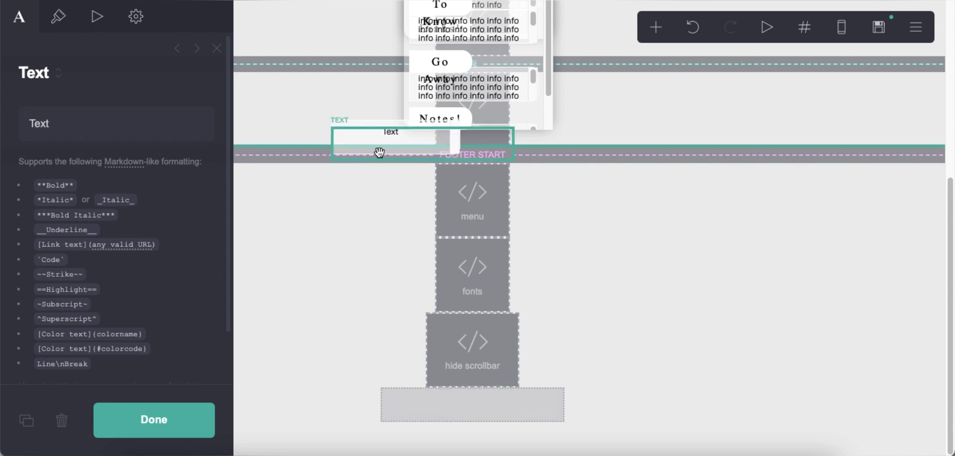
{"action": "right_click", "coordinate": [118, 122]}
{"action": "left_click", "coordinate": [165, 220]}
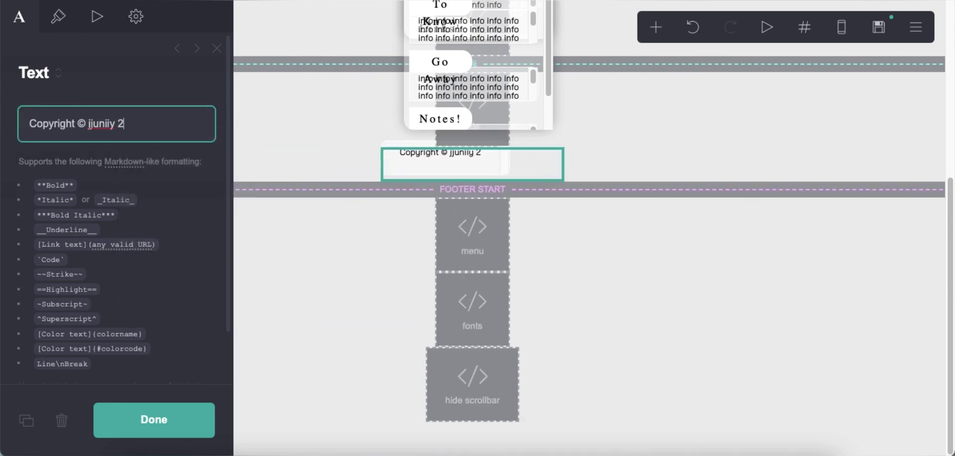
Set the new copyright text's color to #FFFFFF
{"action": "left_click", "coordinate": [58, 17]}
{"action": "left_click", "coordinate": [24, 157]}
{"action": "left_click", "coordinate": [66, 122]}
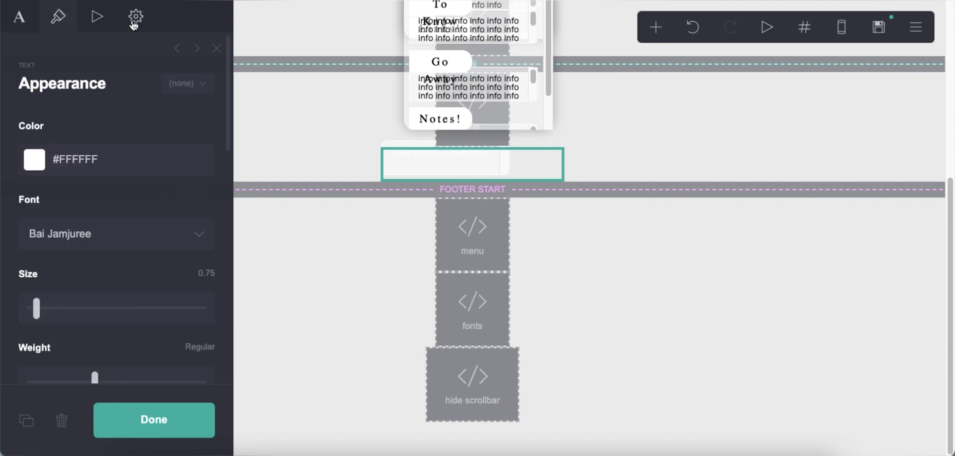
Replace the copyright text's default custom style with position: absolute; bottom: 4.5em; left: 10em; and set left: 1em; for mobile
{"action": "left_click", "coordinate": [135, 16]}
{"action": "right_click", "coordinate": [119, 268]}
{"action": "left_click", "coordinate": [159, 298]}
{"action": "right_click", "coordinate": [114, 268]}
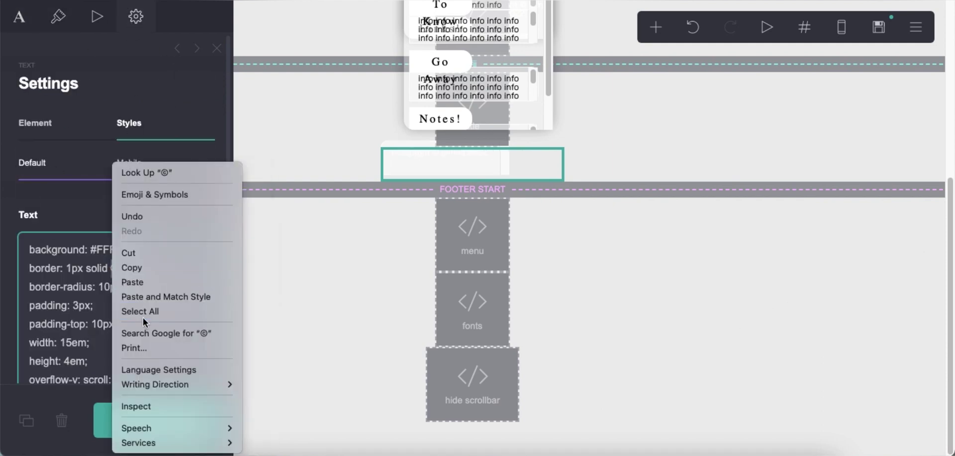
{"action": "left_click", "coordinate": [142, 316]}
{"action": "type", "text": "position: absolute;"}
{"action": "key", "text": "Return"}
{"action": "type", "text": "bottom: 4.5em;"}
{"action": "key", "text": "Return"}
{"action": "type", "text": "left: 10em;"}
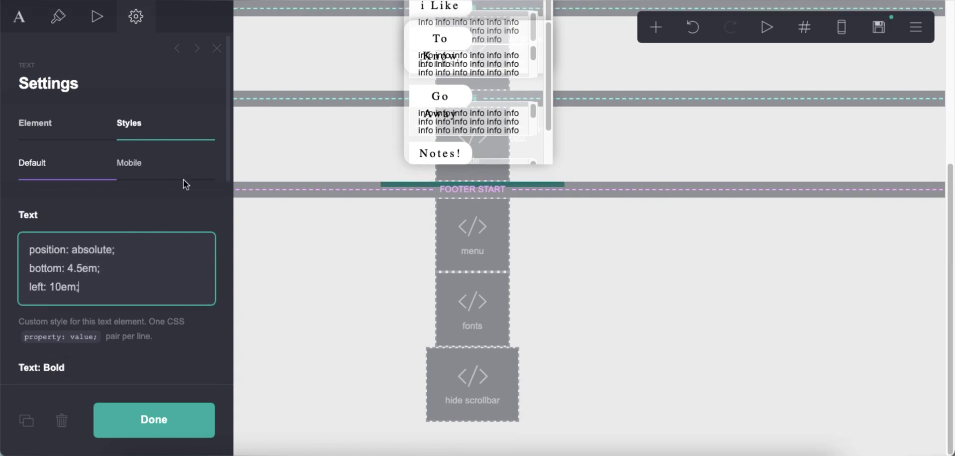
{"action": "left_click", "coordinate": [182, 178]}
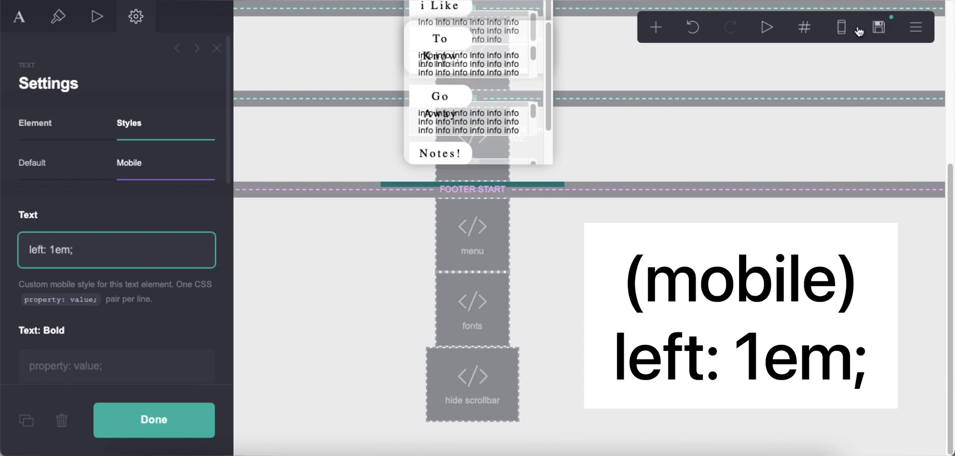
Save the site as a template and check the About section in the reloaded demo
{"action": "left_click", "coordinate": [861, 29]}
{"action": "left_click", "coordinate": [190, 412]}
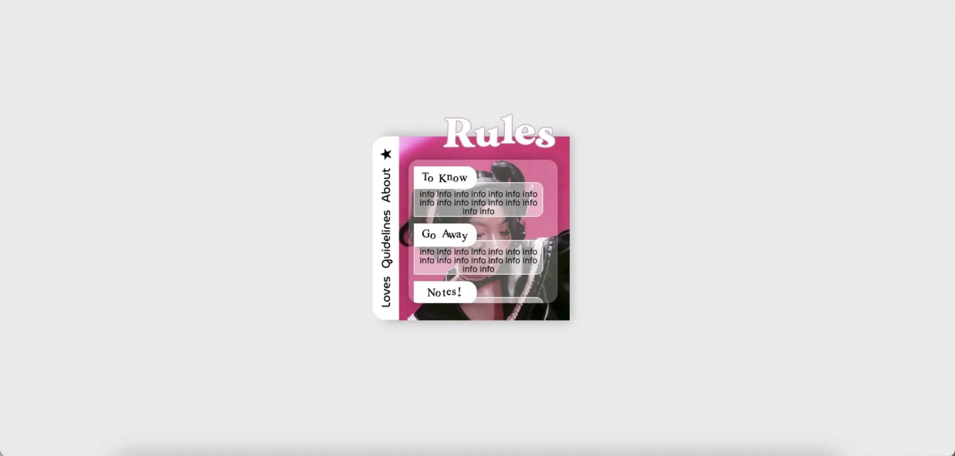
{"action": "key", "text": "ctrl+r"}
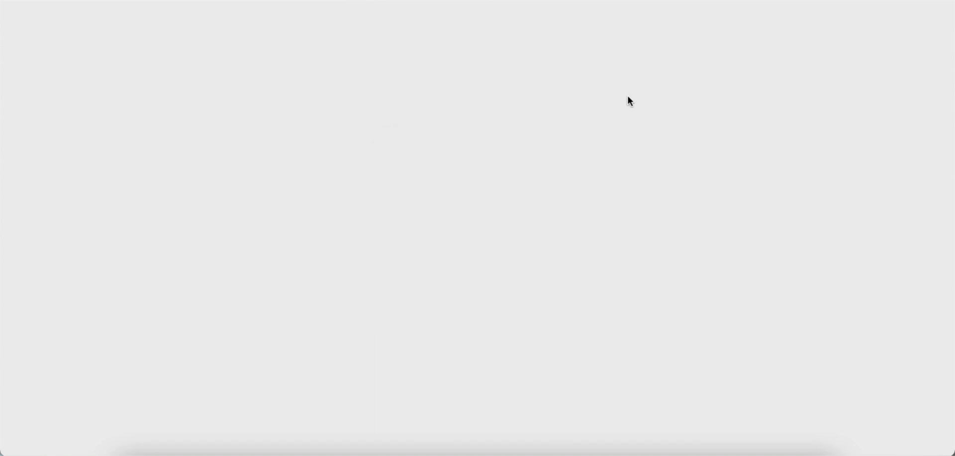
{"action": "left_click", "coordinate": [386, 188]}
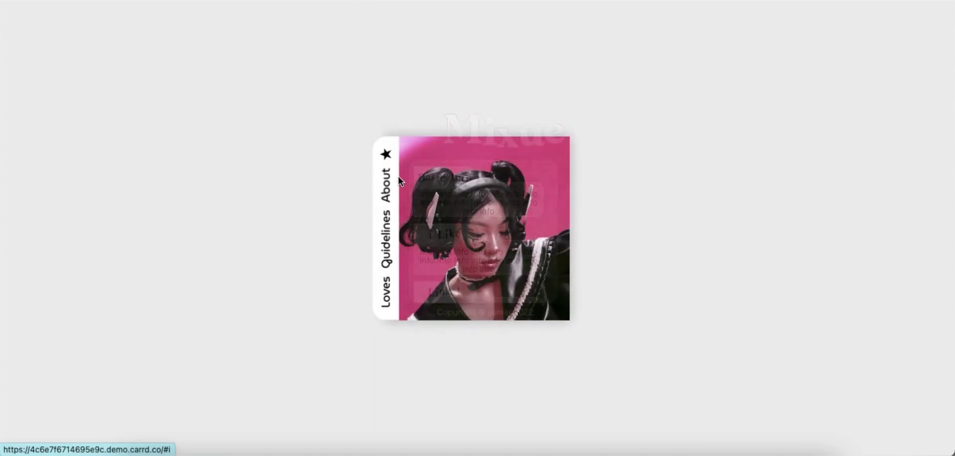
{"action": "left_click", "coordinate": [387, 184]}
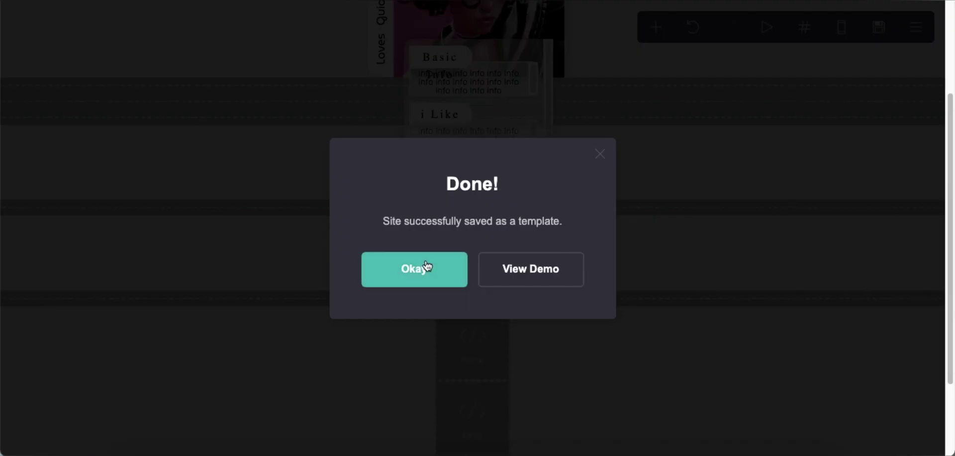
{"action": "left_click", "coordinate": [426, 267]}
Add a section break control named iii directly above the footer start
{"action": "left_click", "coordinate": [655, 26]}
{"action": "left_click", "coordinate": [636, 68]}
{"action": "left_click", "coordinate": [655, 26]}
{"action": "left_click", "coordinate": [614, 329]}
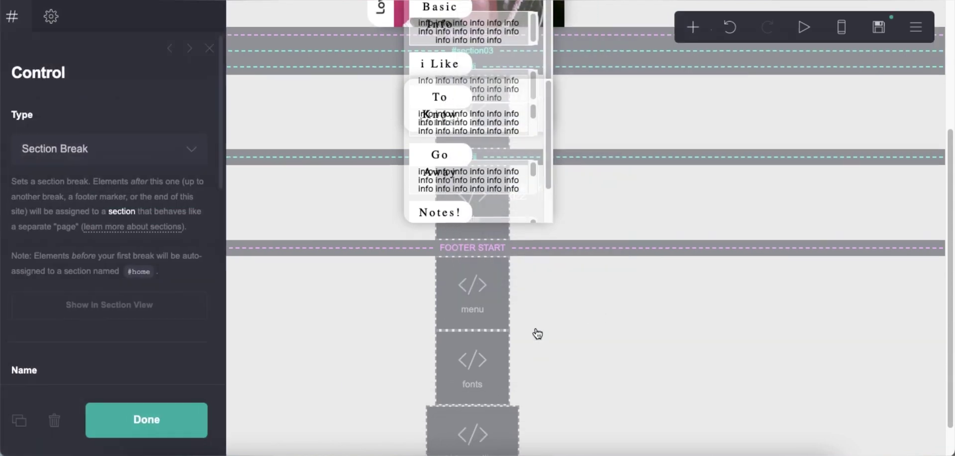
{"action": "left_click_drag", "start_coordinate": [320, 450], "coordinate": [341, 205]}
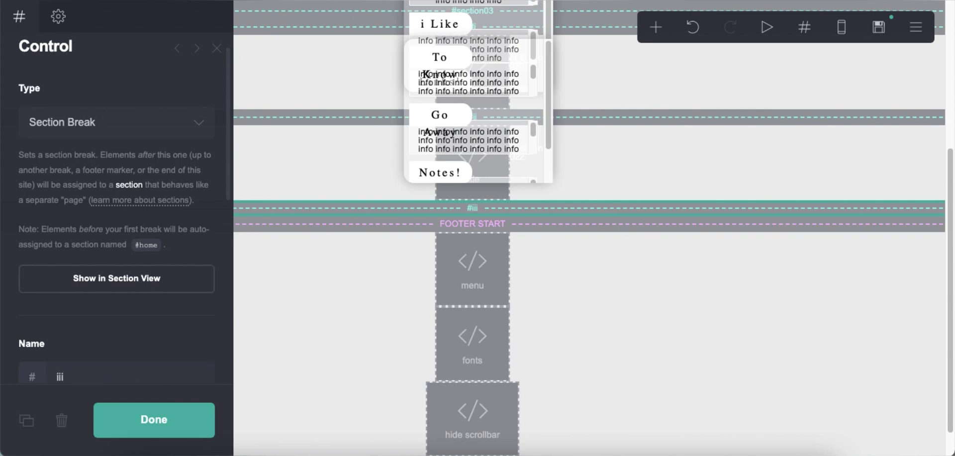
Add an embed element labelled title between the #iii section break and the footer start
{"action": "left_click", "coordinate": [670, 40]}
{"action": "left_click", "coordinate": [572, 304]}
{"action": "double_click", "coordinate": [133, 273]}
{"action": "type", "text": "title"}
Paste the floating title code from Pastebin into the new embed and change its letters to spell Loves
{"action": "scroll", "coordinate": [117, 224], "scroll_direction": "down", "scroll_amount": 5}
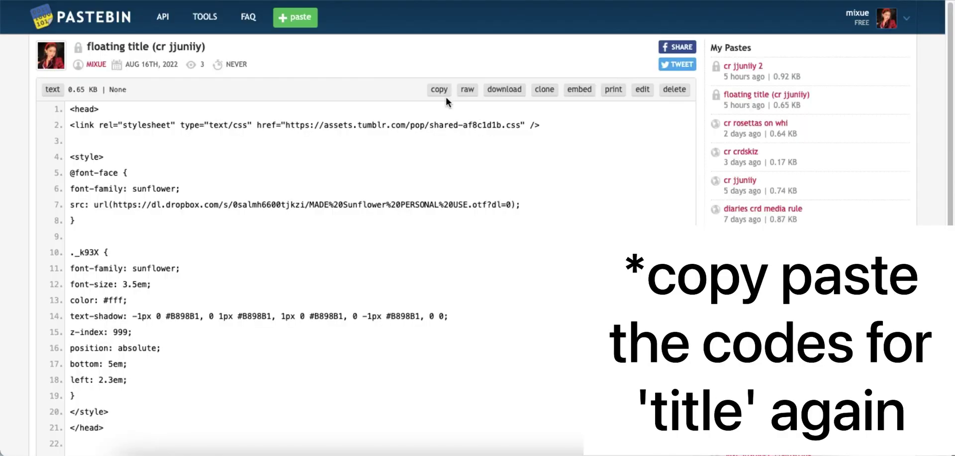
{"action": "right_click", "coordinate": [139, 298]}
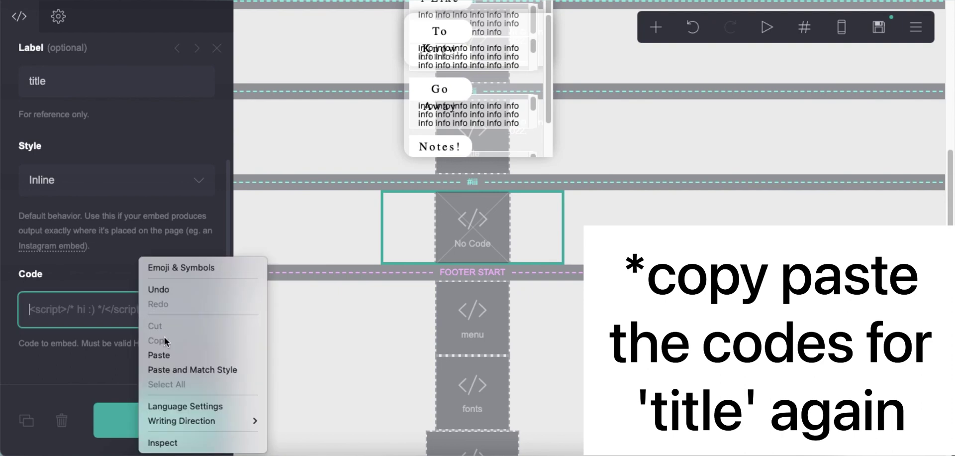
{"action": "left_click", "coordinate": [154, 346]}
{"action": "double_click", "coordinate": [113, 235]}
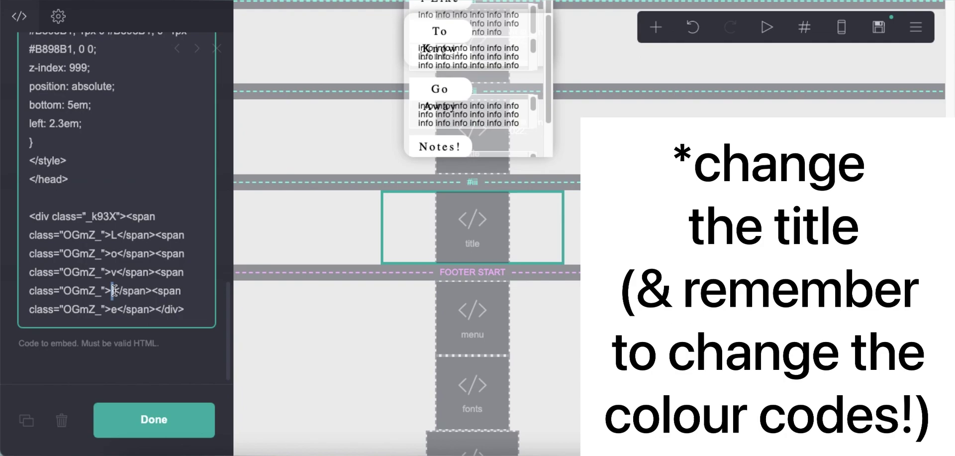
Save the site as a template and dismiss the completion dialog
{"action": "left_click", "coordinate": [879, 26]}
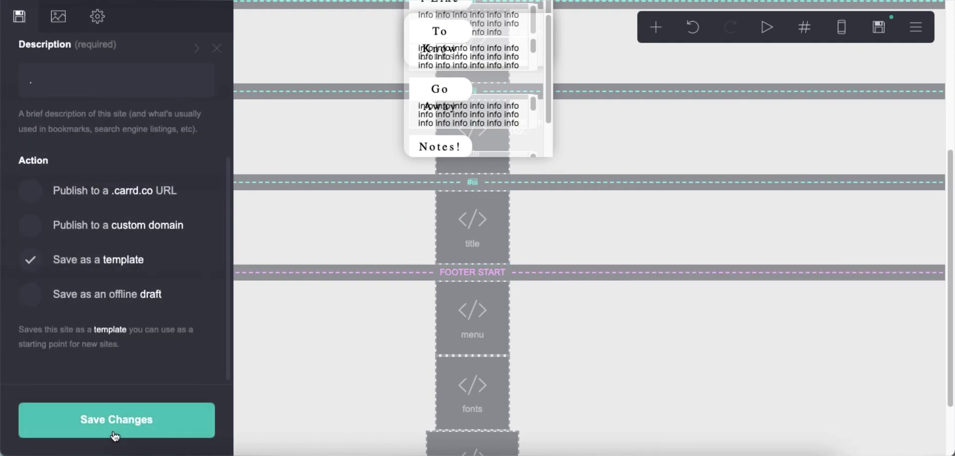
{"action": "left_click", "coordinate": [117, 420]}
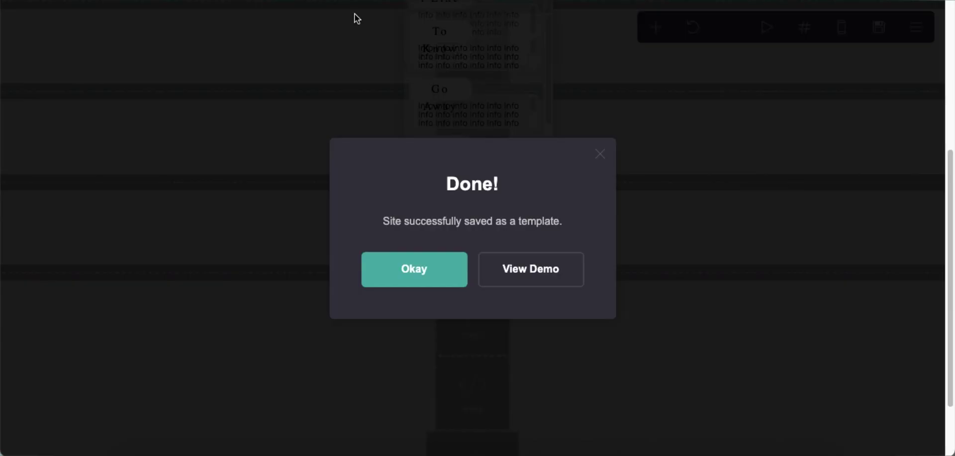
{"action": "left_click", "coordinate": [413, 268]}
Duplicate the Basic Info container and move the copy below the title embed in the #iii section
{"action": "scroll", "coordinate": [588, 164], "scroll_direction": "up", "scroll_amount": 1}
{"action": "scroll", "coordinate": [626, 298], "scroll_direction": "down", "scroll_amount": 3}
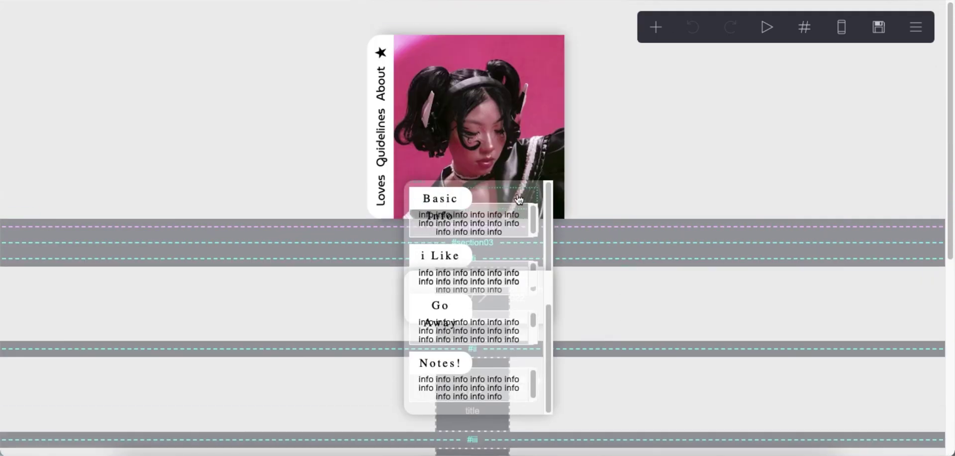
{"action": "left_click", "coordinate": [518, 199]}
{"action": "left_click", "coordinate": [502, 201]}
{"action": "scroll", "coordinate": [503, 201], "scroll_direction": "down", "scroll_amount": 2}
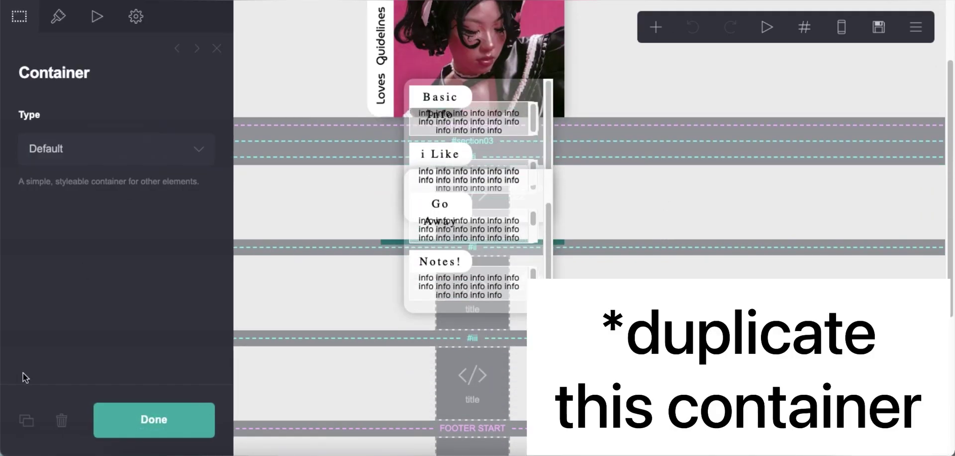
{"action": "left_click", "coordinate": [26, 419]}
{"action": "left_click_drag", "start_coordinate": [518, 75], "coordinate": [493, 401]}
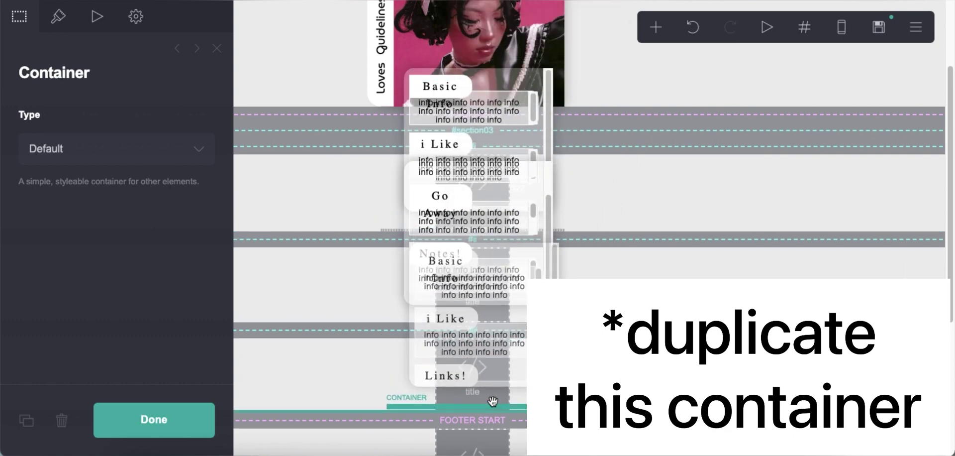
Show only the #iii section and rename the duplicated container's headings to My Loves, Tunes and Media
{"action": "left_click", "coordinate": [804, 26]}
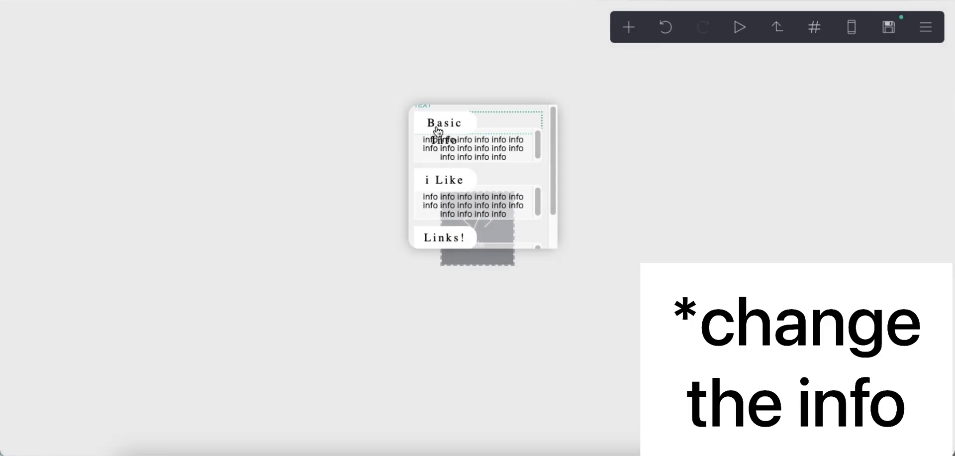
{"action": "left_click", "coordinate": [437, 131]}
{"action": "type", "text": "My Loves"}
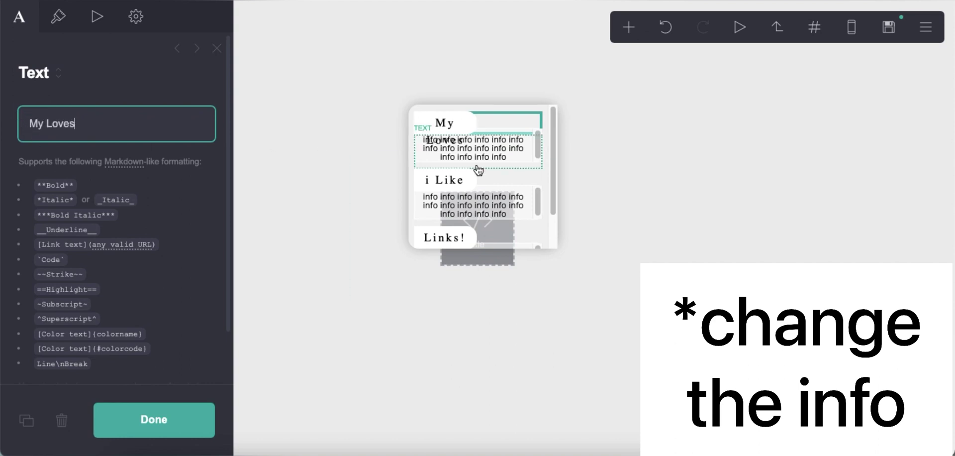
{"action": "left_click", "coordinate": [478, 171]}
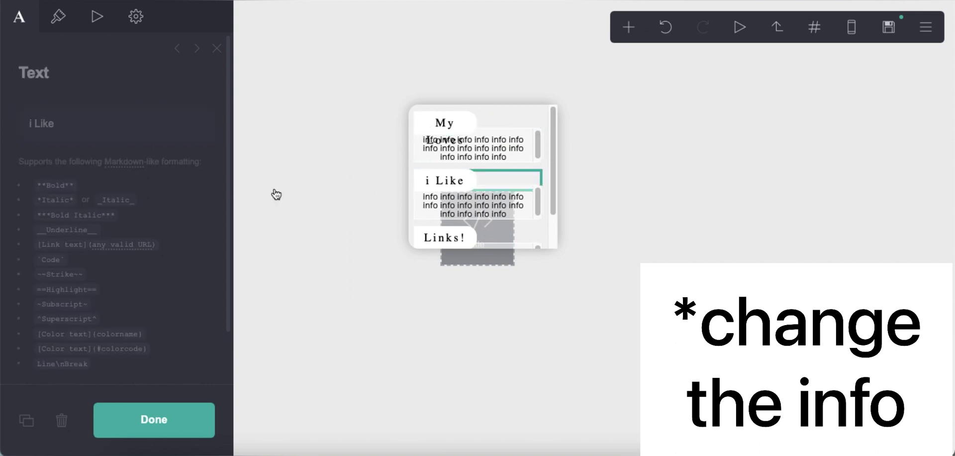
{"action": "left_click", "coordinate": [467, 241]}
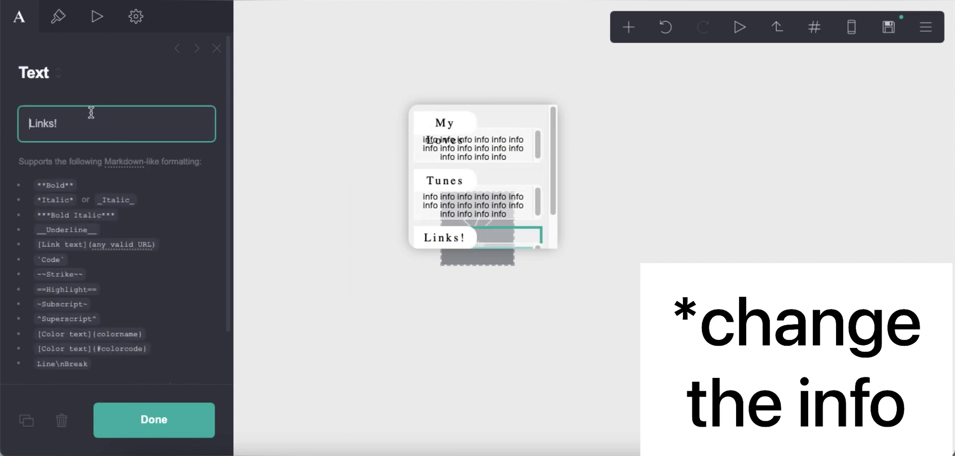
Fill the #iii container's info texts with repeated "info" placeholder words and return to the full page view
{"action": "left_click", "coordinate": [483, 162]}
{"action": "left_click", "coordinate": [473, 197]}
{"action": "type", "text": "info info info info info info info info info info info info info info info info"}
{"action": "scroll", "coordinate": [492, 175], "scroll_direction": "down", "scroll_amount": 2}
{"action": "left_click", "coordinate": [486, 214]}
{"action": "type", "text": "info info info info info info info info info info info info info info info info"}
{"action": "left_click", "coordinate": [779, 40]}
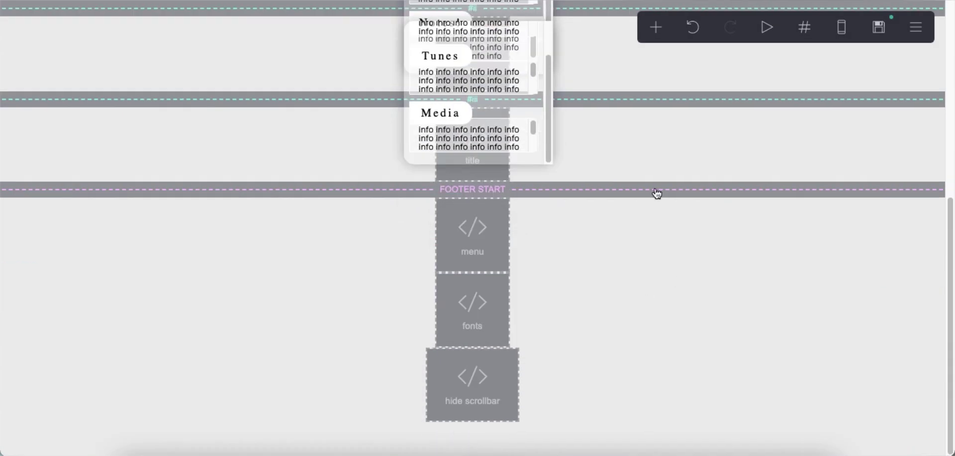
Add a text element above the footer start in the #iii section reading "Copyright ©", the creator's handle and 2022
{"action": "left_click", "coordinate": [655, 27]}
{"action": "left_click_drag", "start_coordinate": [492, 76], "coordinate": [440, 157]}
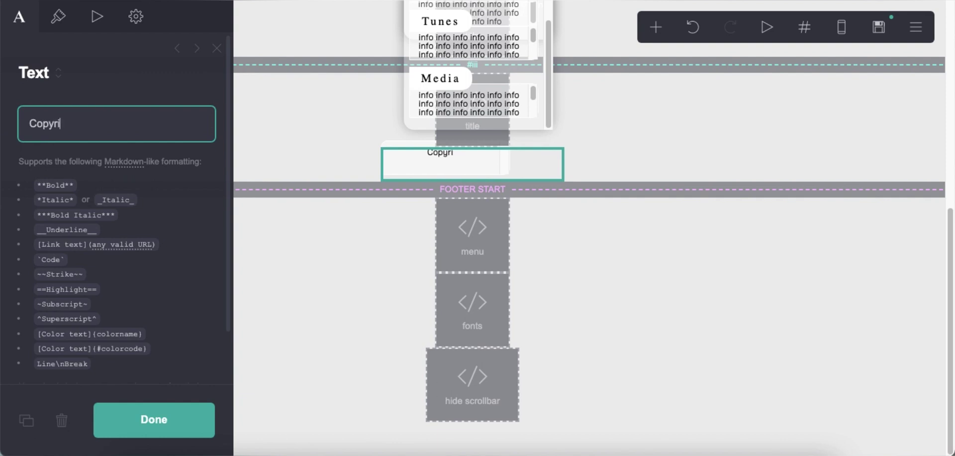
{"action": "right_click", "coordinate": [132, 124]}
{"action": "left_click", "coordinate": [169, 220]}
{"action": "type", "text": "jjun"}
Set the #iii copyright text's color to white
{"action": "left_click", "coordinate": [61, 17]}
{"action": "left_click", "coordinate": [75, 160]}
{"action": "left_click_drag", "start_coordinate": [128, 219], "coordinate": [51, 183]}
Set the #iii copyright text's custom style to position: absolute; bottom: 4.5em; left: 10em; by default and left: 1em; for mobile
{"action": "left_click", "coordinate": [135, 18]}
{"action": "left_click", "coordinate": [129, 123]}
{"action": "right_click", "coordinate": [119, 249]}
{"action": "left_click", "coordinate": [170, 187]}
{"action": "key", "text": "BackSpace"}
{"action": "left_click", "coordinate": [128, 162]}
{"action": "left_click", "coordinate": [56, 168]}
{"action": "left_click", "coordinate": [109, 253]}
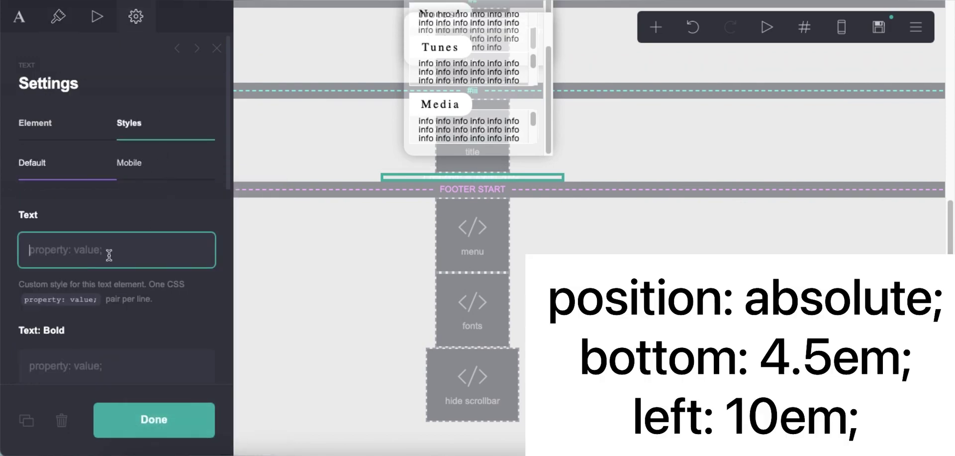
{"action": "type", "text": "position: absolute;"}
{"action": "key", "text": "Return"}
{"action": "type", "text": "b"}
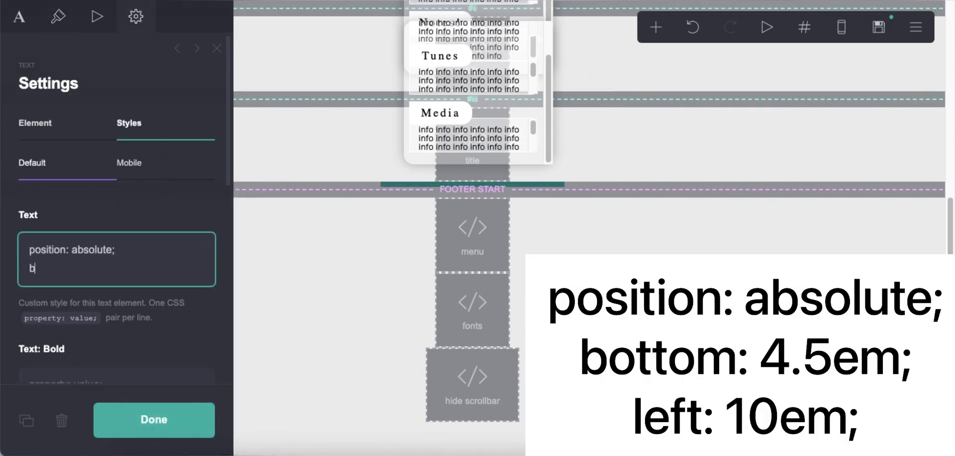
{"action": "type", "text": "ottom: 4.5em;"}
{"action": "key", "text": "Return"}
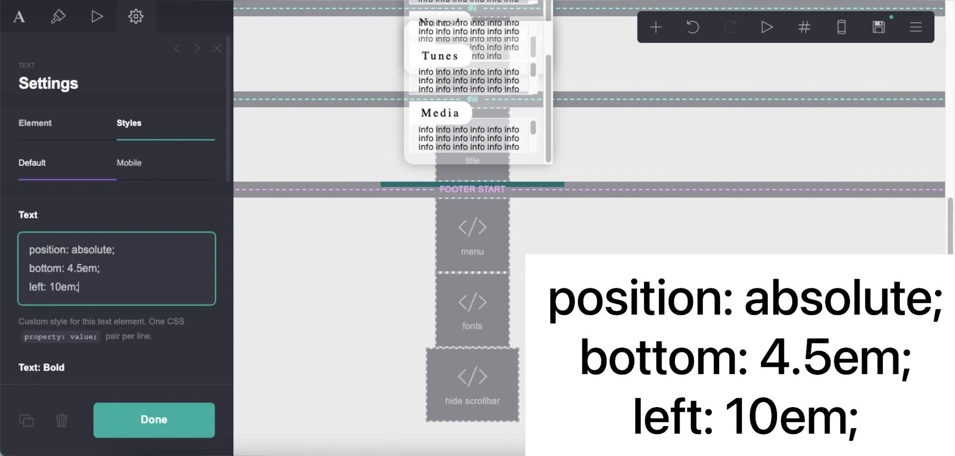
{"action": "left_click", "coordinate": [129, 163]}
{"action": "left_click", "coordinate": [128, 239]}
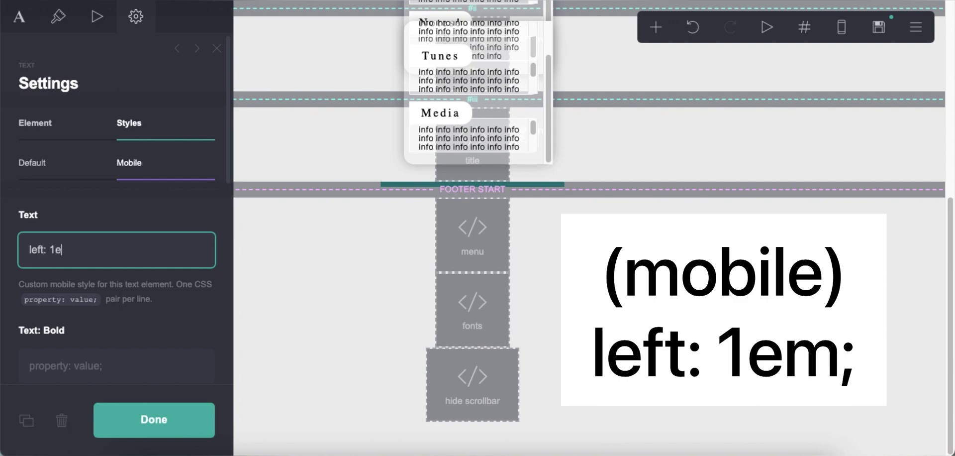
Save the site as a template and check the Loves section's content in the demo
{"action": "key", "text": "ctrl+s"}
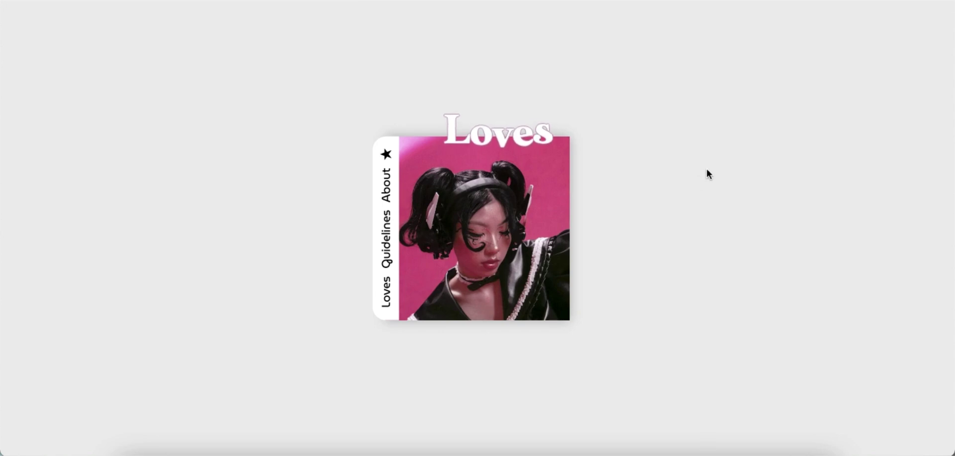
{"action": "scroll", "coordinate": [532, 246], "scroll_direction": "down", "scroll_amount": 1}
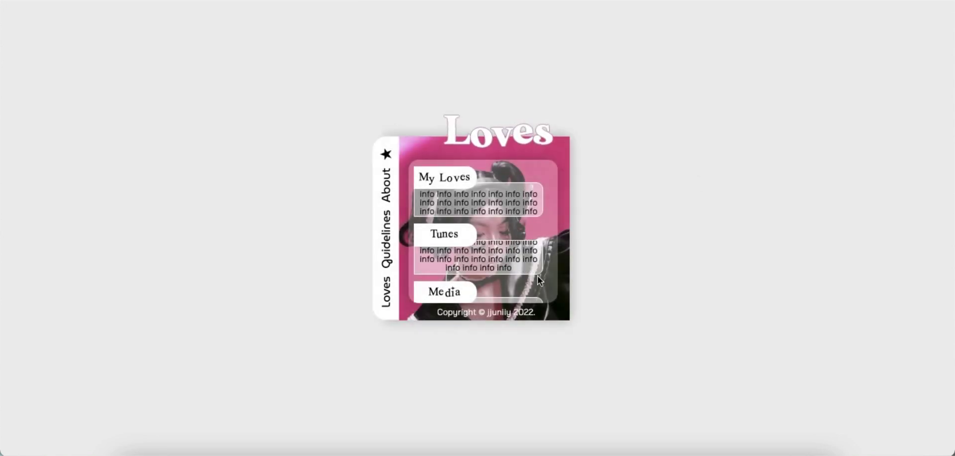
{"action": "left_click", "coordinate": [388, 257]}
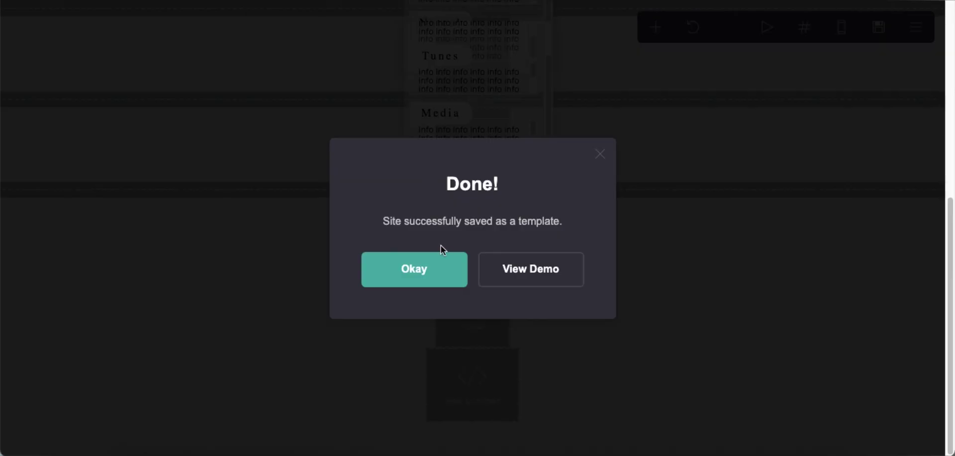
{"action": "left_click", "coordinate": [444, 264]}
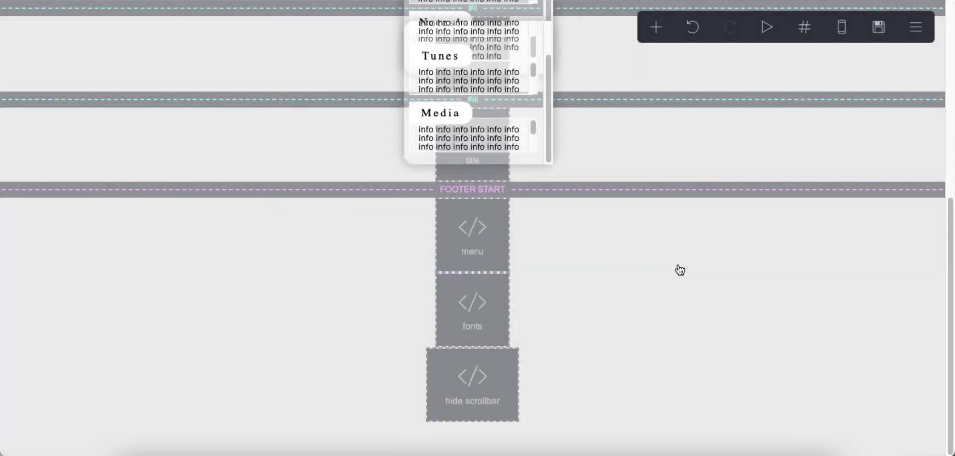
Add an embed element labelled bubble bath bg below the hide scrollbar embed
{"action": "left_click", "coordinate": [655, 27]}
{"action": "left_click", "coordinate": [611, 279]}
{"action": "left_click", "coordinate": [136, 81]}
{"action": "type", "text": "bubble bath bg"}
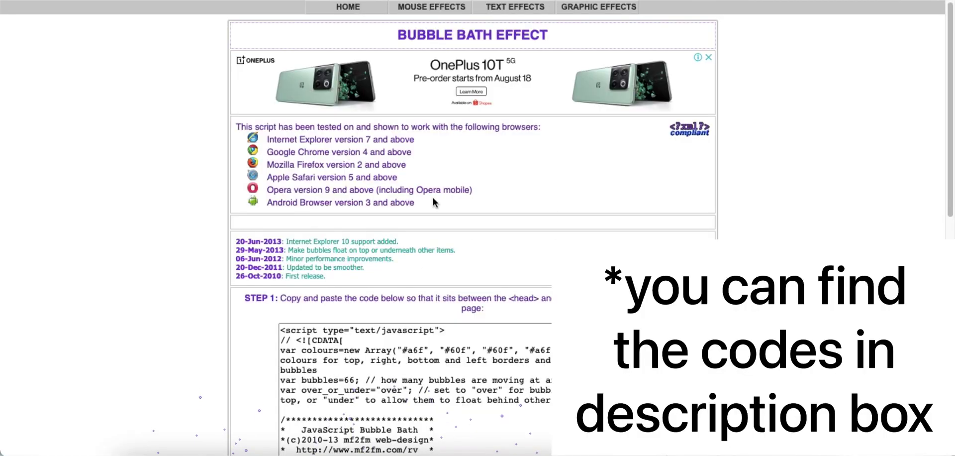
Copy the full Bubble Bath Effect script from its web page and paste it into the bubble bath bg embed's code
{"action": "scroll", "coordinate": [373, 367], "scroll_direction": "down", "scroll_amount": 10}
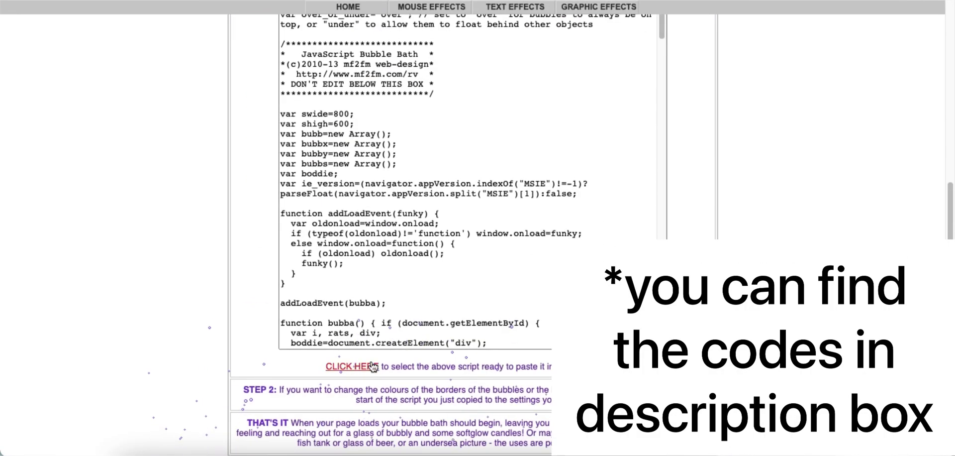
{"action": "left_click", "coordinate": [373, 366]}
{"action": "right_click", "coordinate": [379, 181]}
{"action": "left_click", "coordinate": [394, 279]}
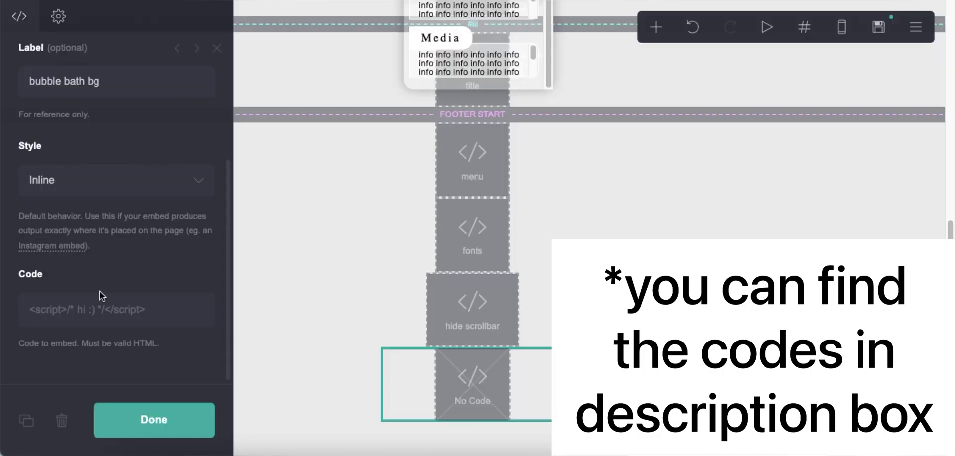
{"action": "right_click", "coordinate": [100, 295]}
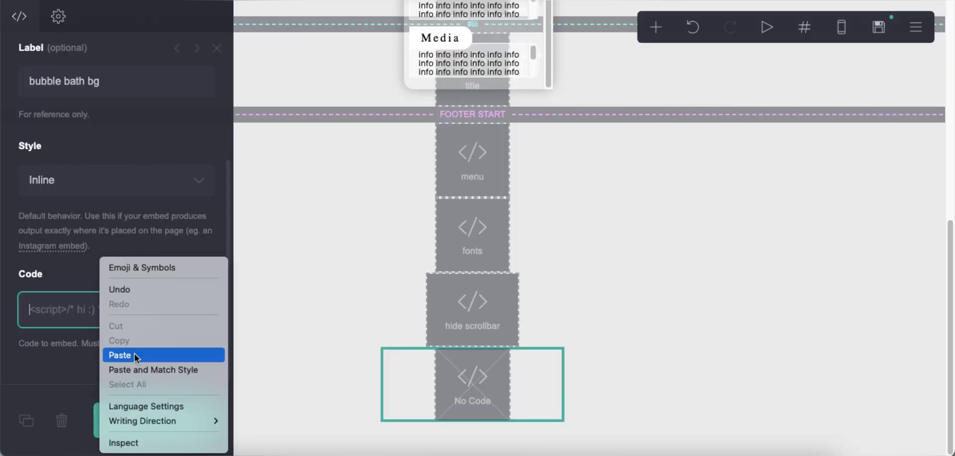
{"action": "left_click", "coordinate": [120, 354]}
Replace the first color in the bubble script's colours array with #DB6B98
{"action": "scroll", "coordinate": [107, 255], "scroll_direction": "down", "scroll_amount": 3}
{"action": "double_click", "coordinate": [155, 203]}
{"action": "type", "text": "D"}
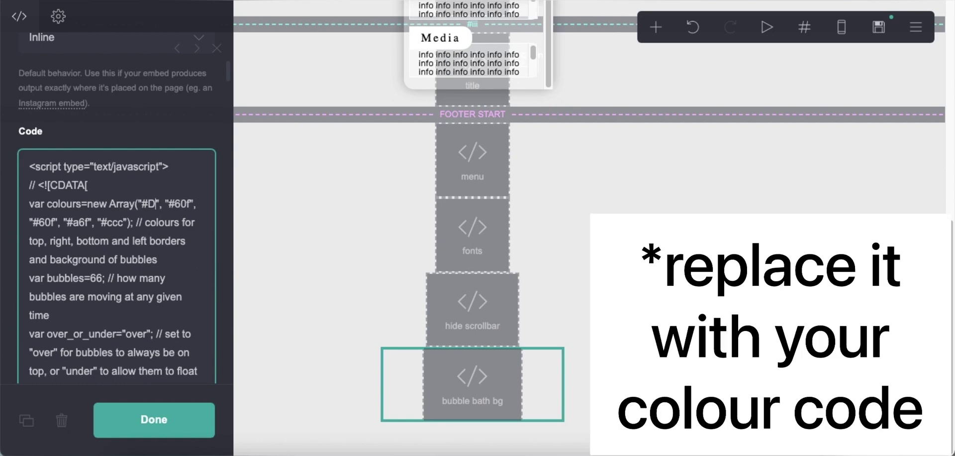
{"action": "type", "text": "B6B9"}
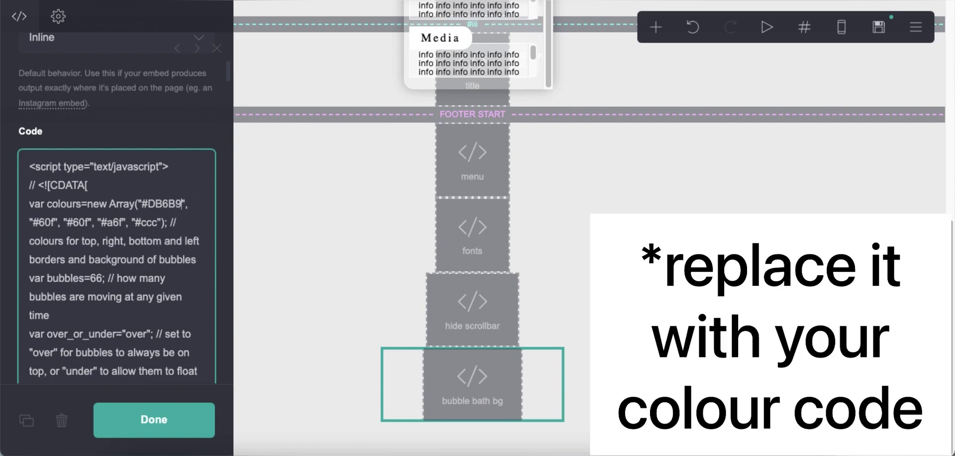
Copy the first color code over the remaining four colors in the bubble script's array, making them all #DB6B98
{"action": "right_click", "coordinate": [151, 204]}
{"action": "key", "text": "super+c"}
{"action": "left_click", "coordinate": [178, 266]}
{"action": "right_click", "coordinate": [49, 222]}
{"action": "left_click", "coordinate": [80, 278]}
{"action": "right_click", "coordinate": [95, 222]}
{"action": "left_click", "coordinate": [119, 281]}
{"action": "right_click", "coordinate": [159, 222]}
{"action": "left_click", "coordinate": [180, 282]}
{"action": "scroll", "coordinate": [124, 248], "scroll_direction": "down", "scroll_amount": 2}
{"action": "double_click", "coordinate": [47, 139]}
{"action": "right_click", "coordinate": [48, 138]}
{"action": "left_click", "coordinate": [70, 256]}
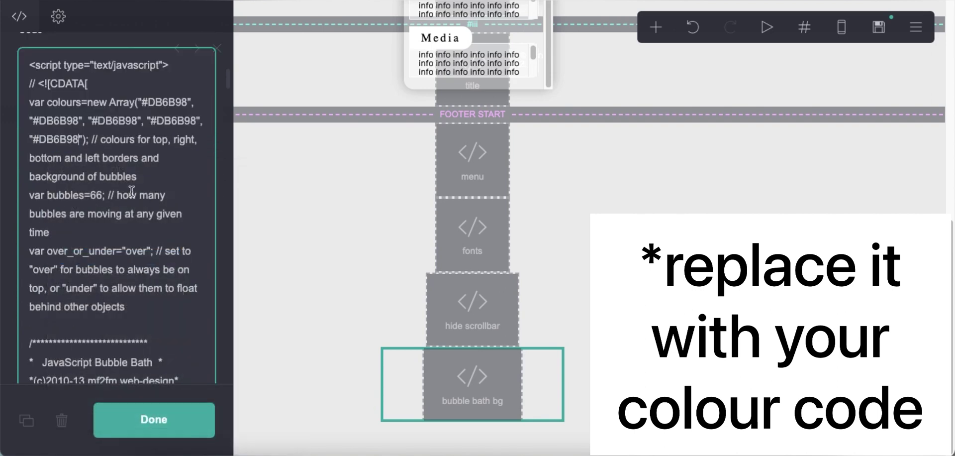
Set the page background color to #FFE6F0 and save the site as a template
{"action": "left_click", "coordinate": [364, 233]}
{"action": "left_click", "coordinate": [271, 179]}
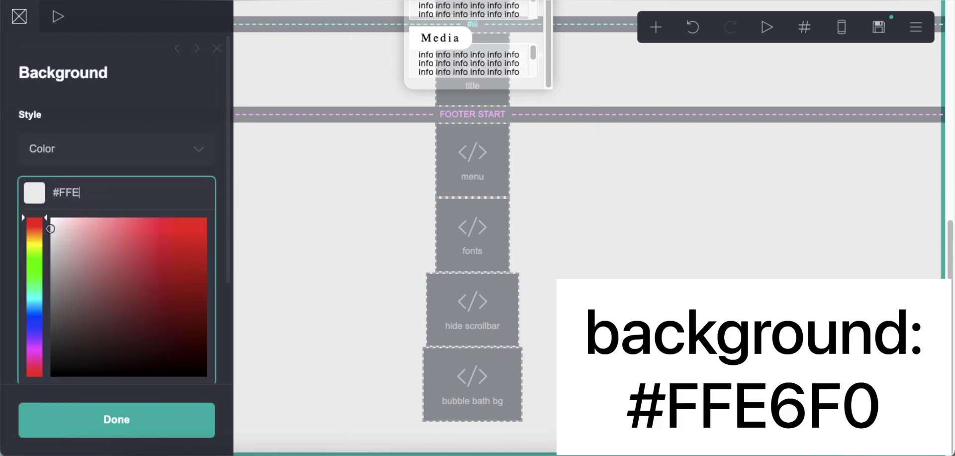
{"action": "type", "text": "0"}
{"action": "key", "text": "Return"}
{"action": "key", "text": "ctrl+s"}
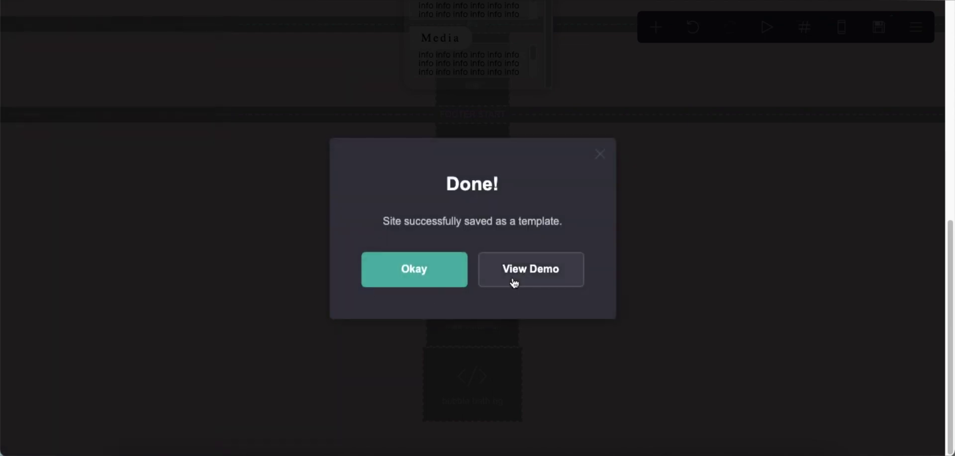
Open the demo, check the scrolling content of the About, Guidelines and Loves sections, and return to the home section
{"action": "left_click", "coordinate": [513, 278]}
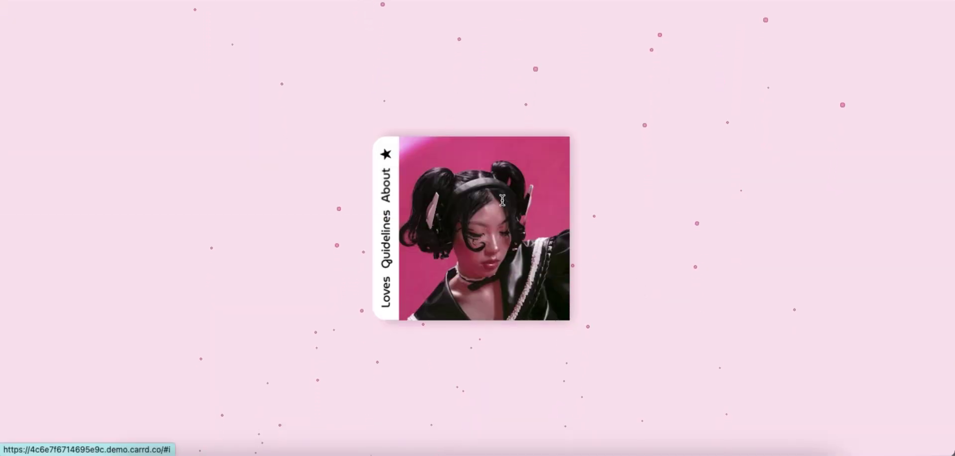
{"action": "left_click", "coordinate": [391, 193]}
{"action": "scroll", "coordinate": [537, 236], "scroll_direction": "up", "scroll_amount": 2}
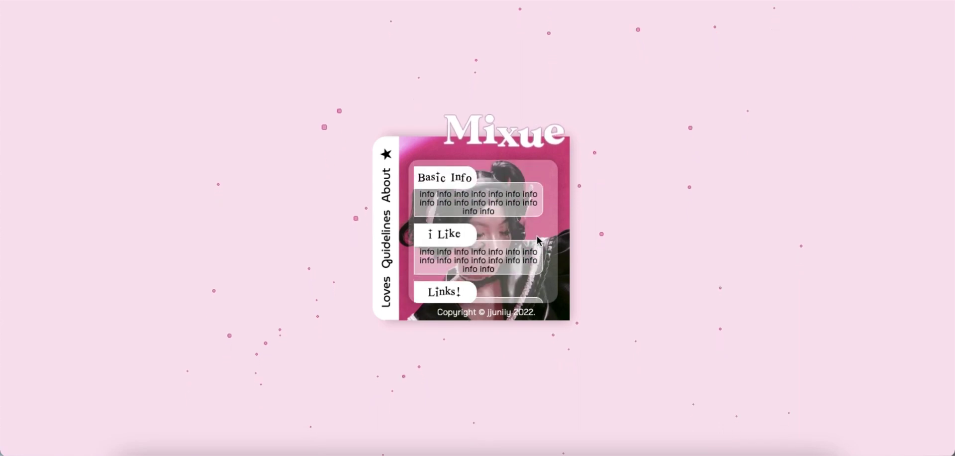
{"action": "left_click", "coordinate": [388, 240]}
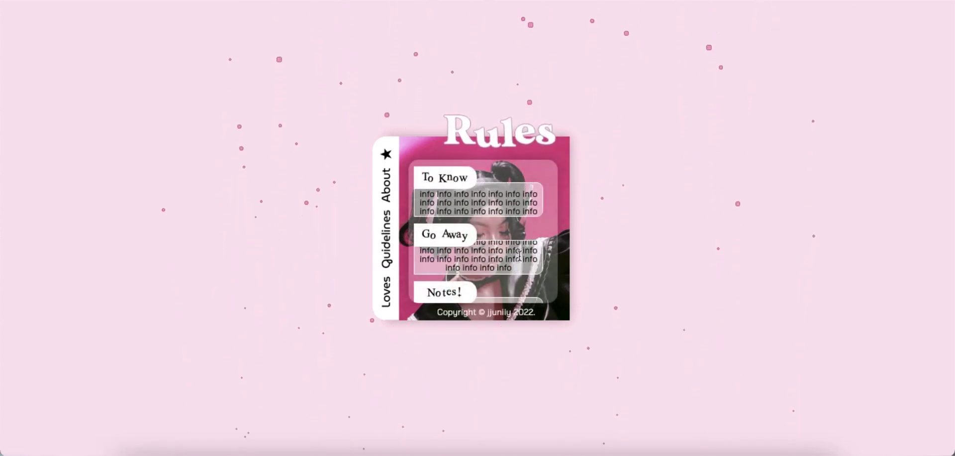
{"action": "scroll", "coordinate": [552, 277], "scroll_direction": "down", "scroll_amount": 2}
{"action": "scroll", "coordinate": [532, 269], "scroll_direction": "up", "scroll_amount": 2}
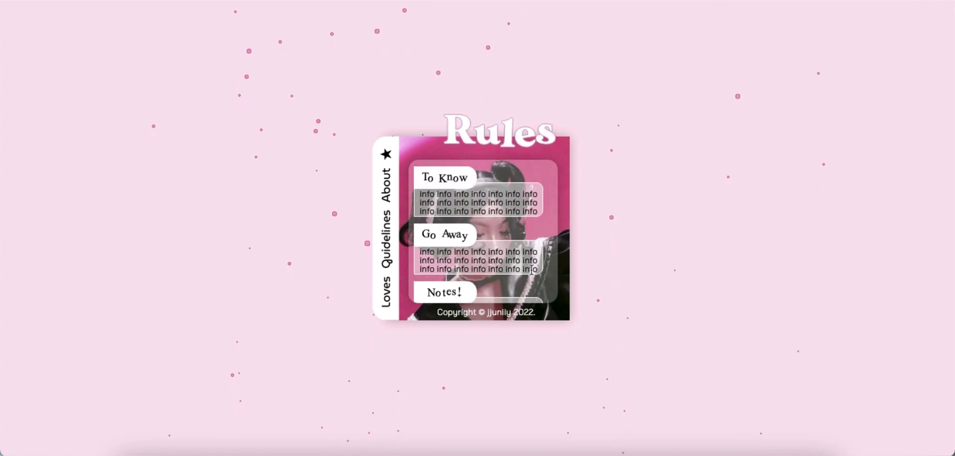
{"action": "left_click", "coordinate": [386, 292]}
{"action": "scroll", "coordinate": [550, 264], "scroll_direction": "down", "scroll_amount": 1}
{"action": "scroll", "coordinate": [549, 264], "scroll_direction": "up", "scroll_amount": 1}
{"action": "left_click", "coordinate": [387, 154]}
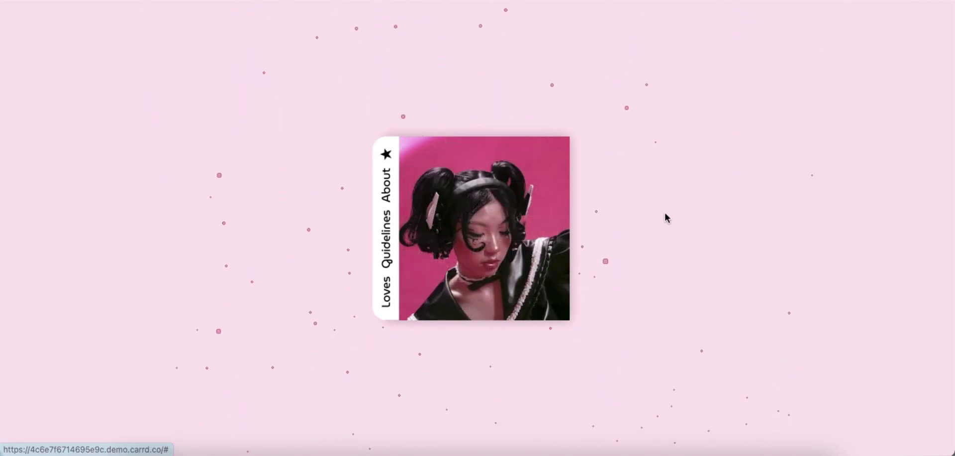